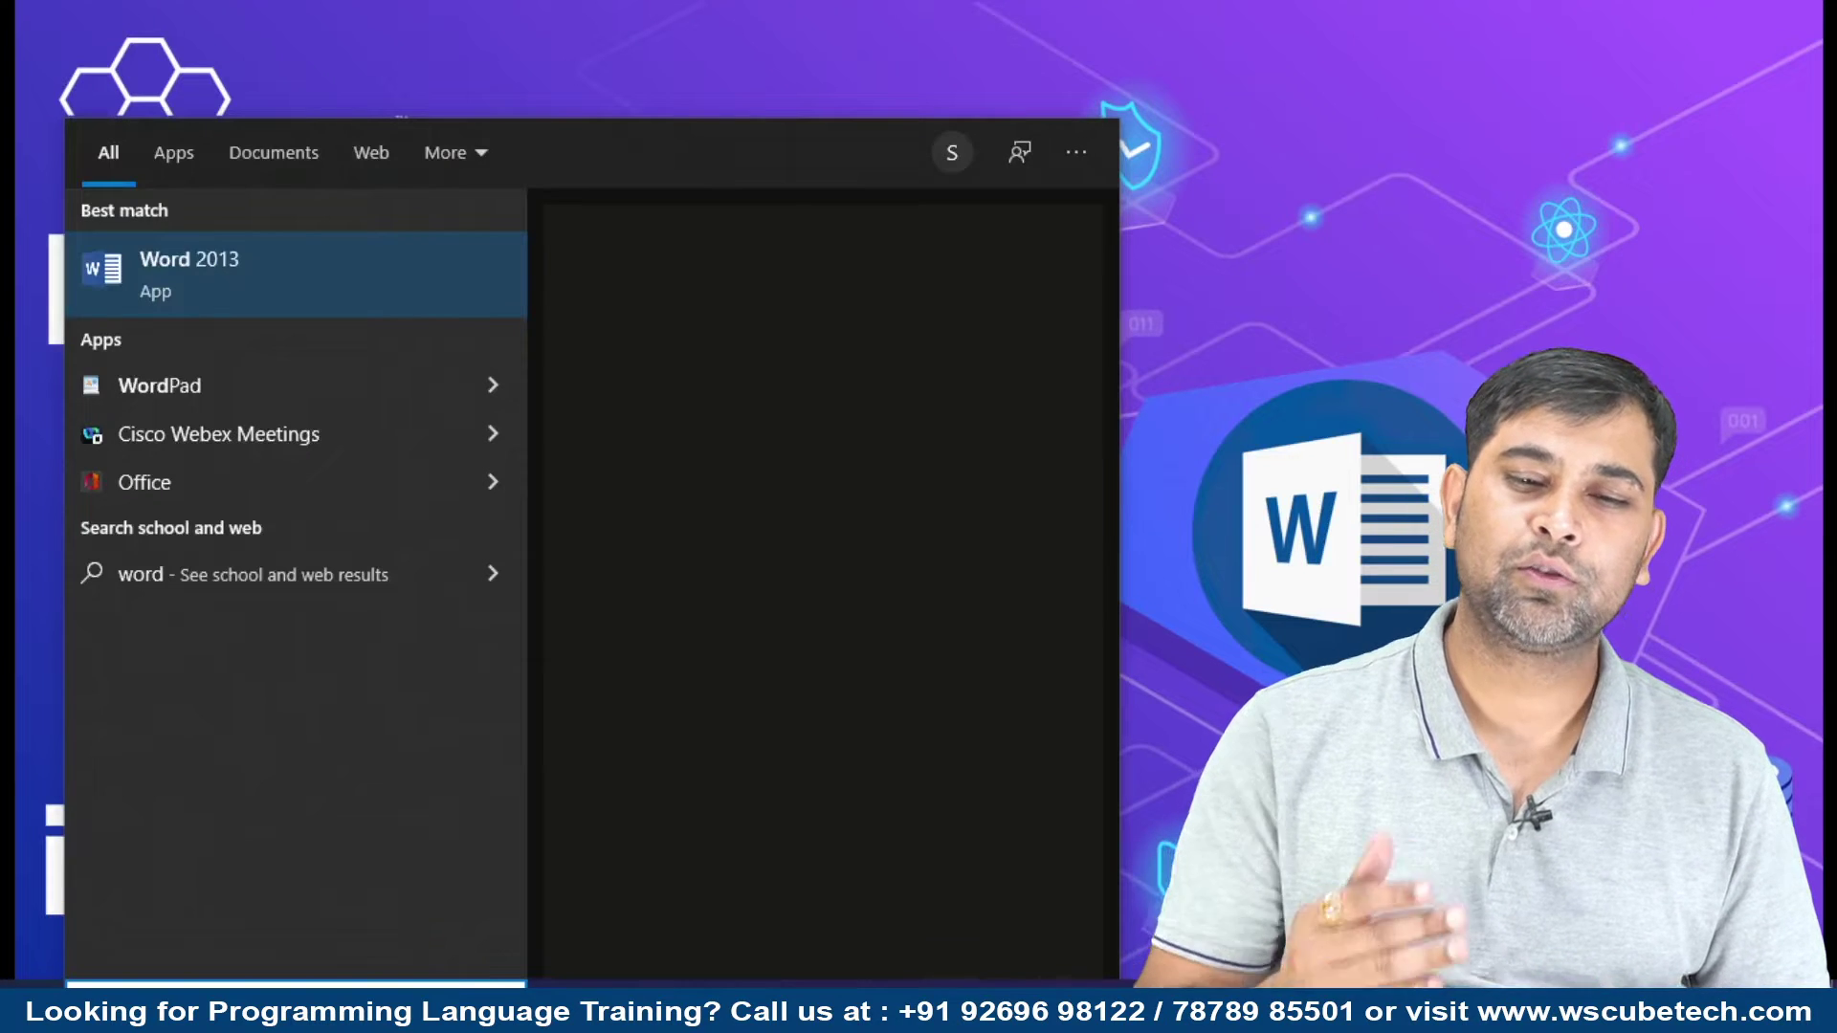
Launch Word 2013 and fill a new blank document with =rand() sample paragraphs.
{"action": "key", "text": "Return"}
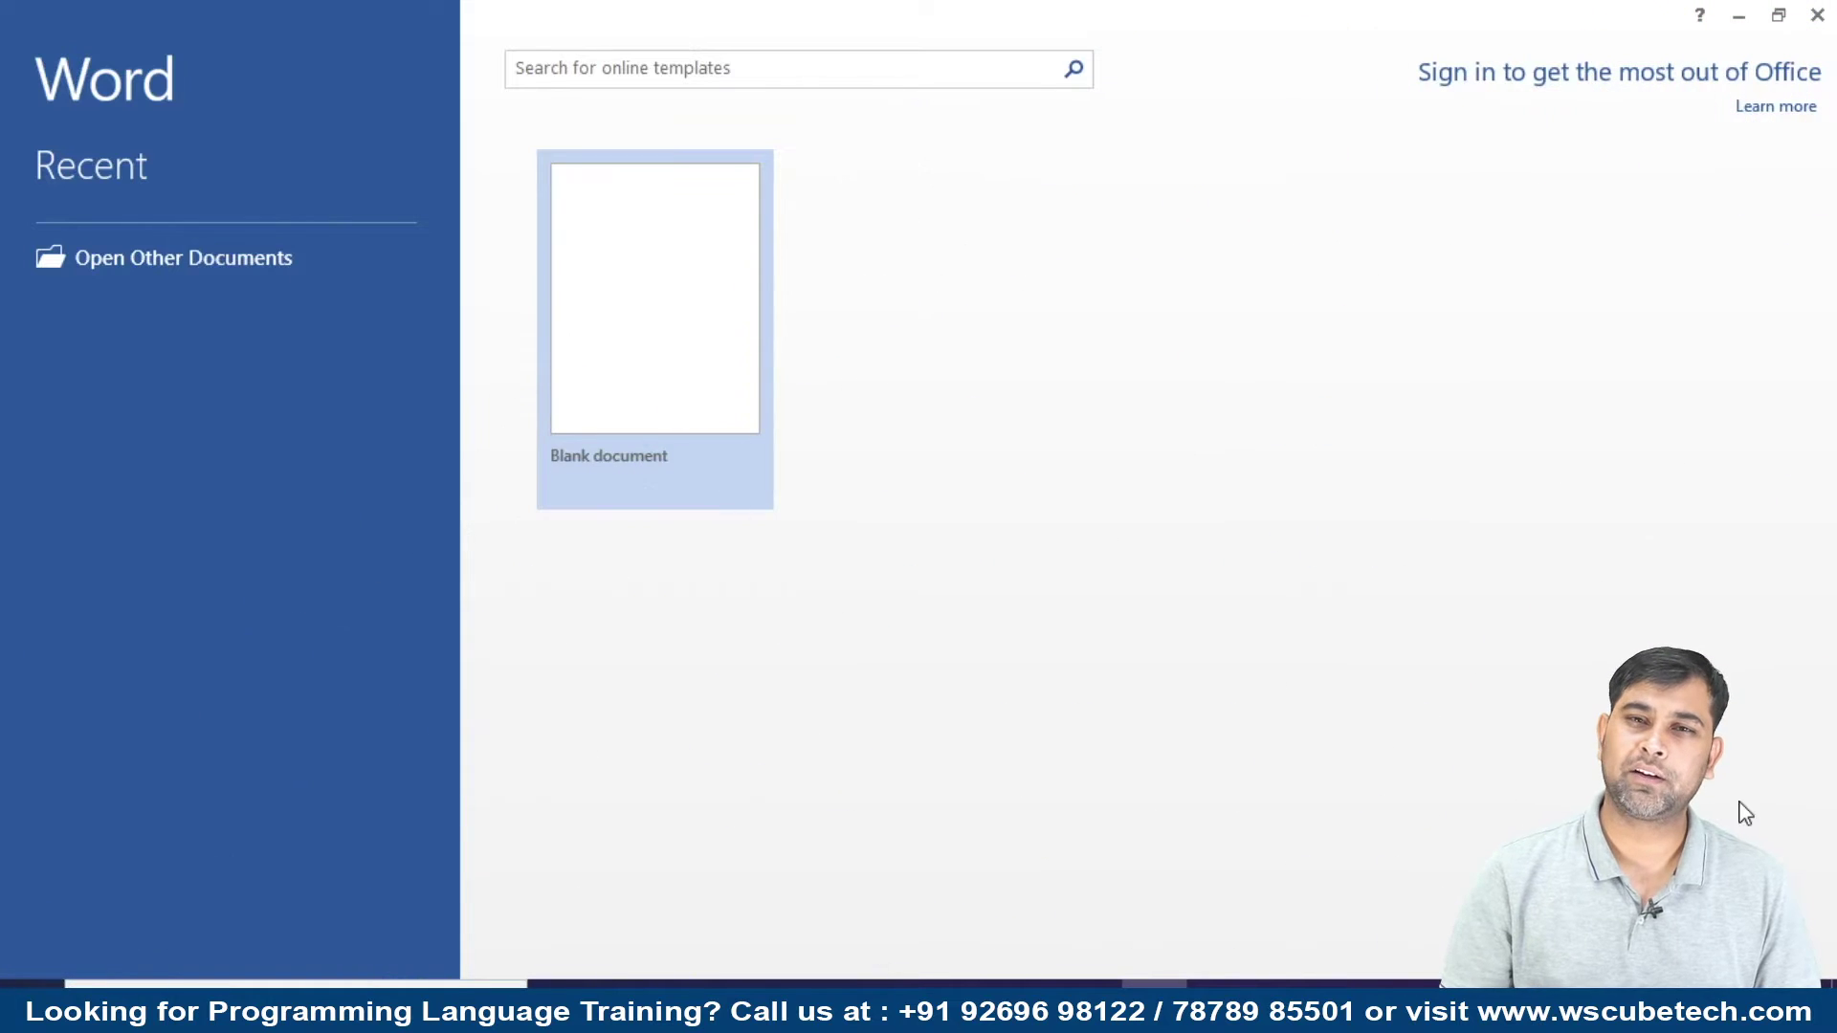
{"action": "key", "text": "Return"}
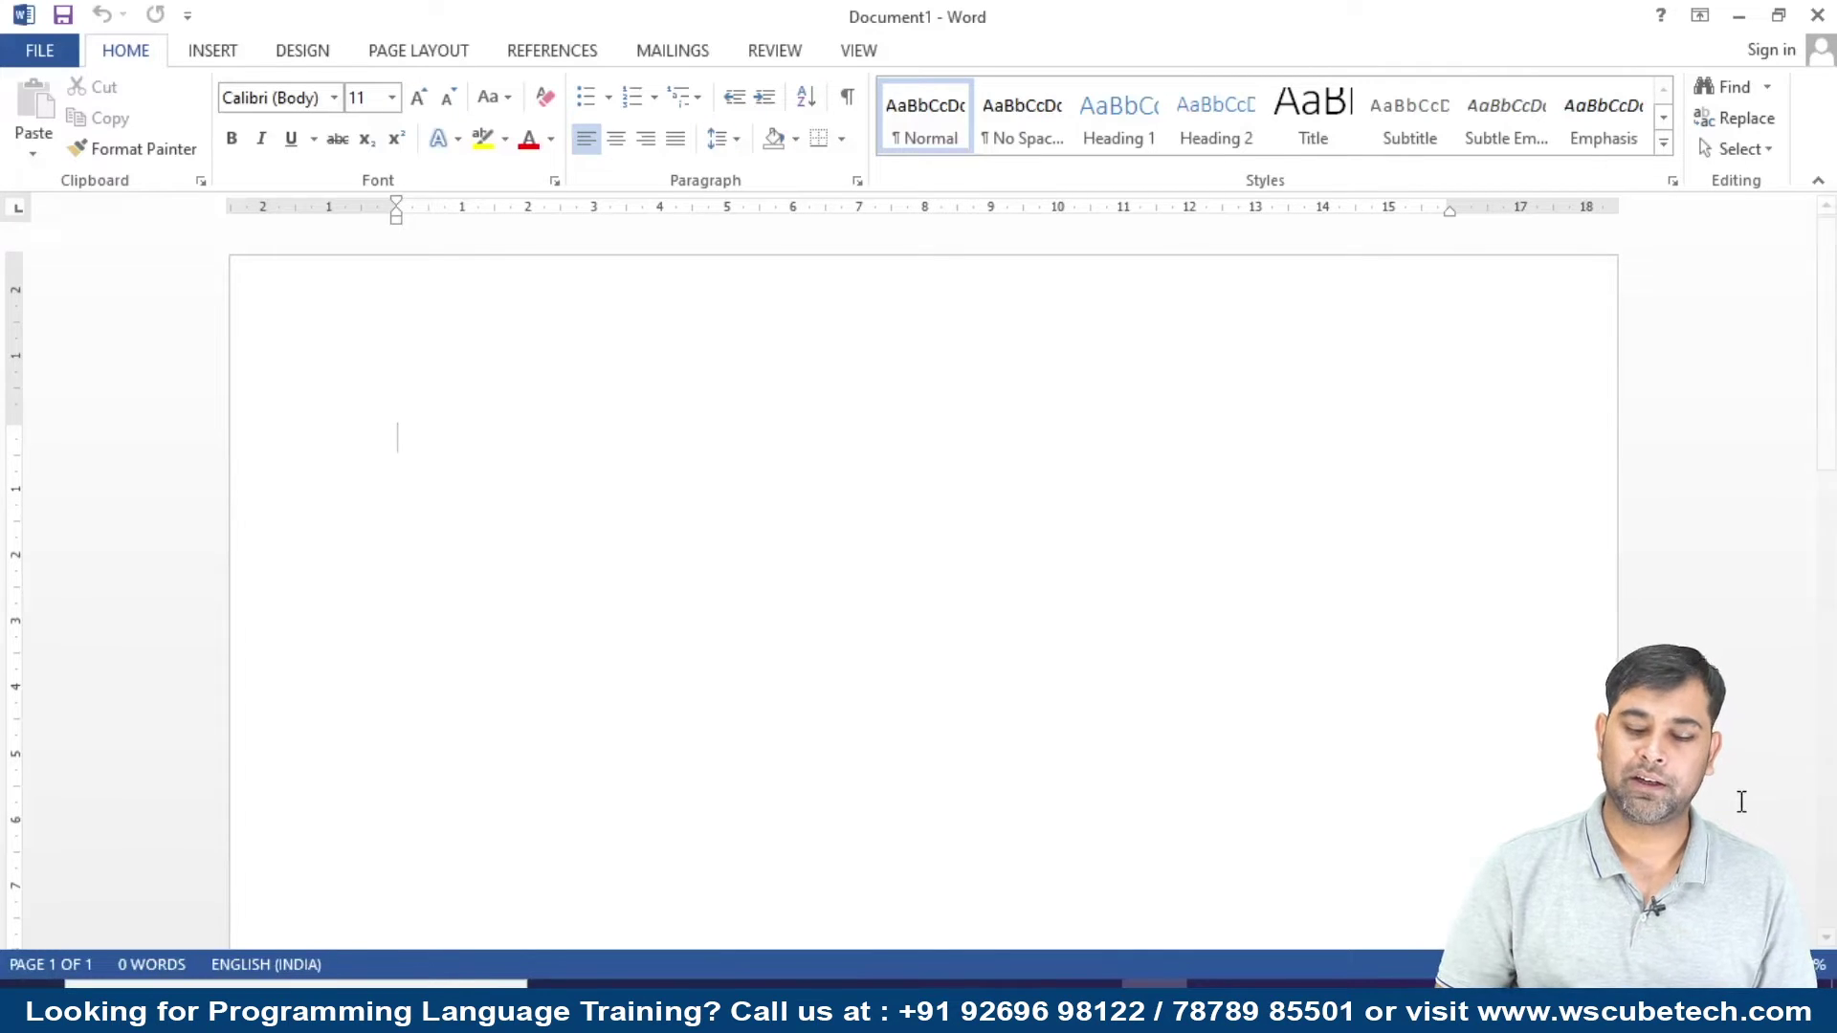
{"action": "type", "text": "=rand("}
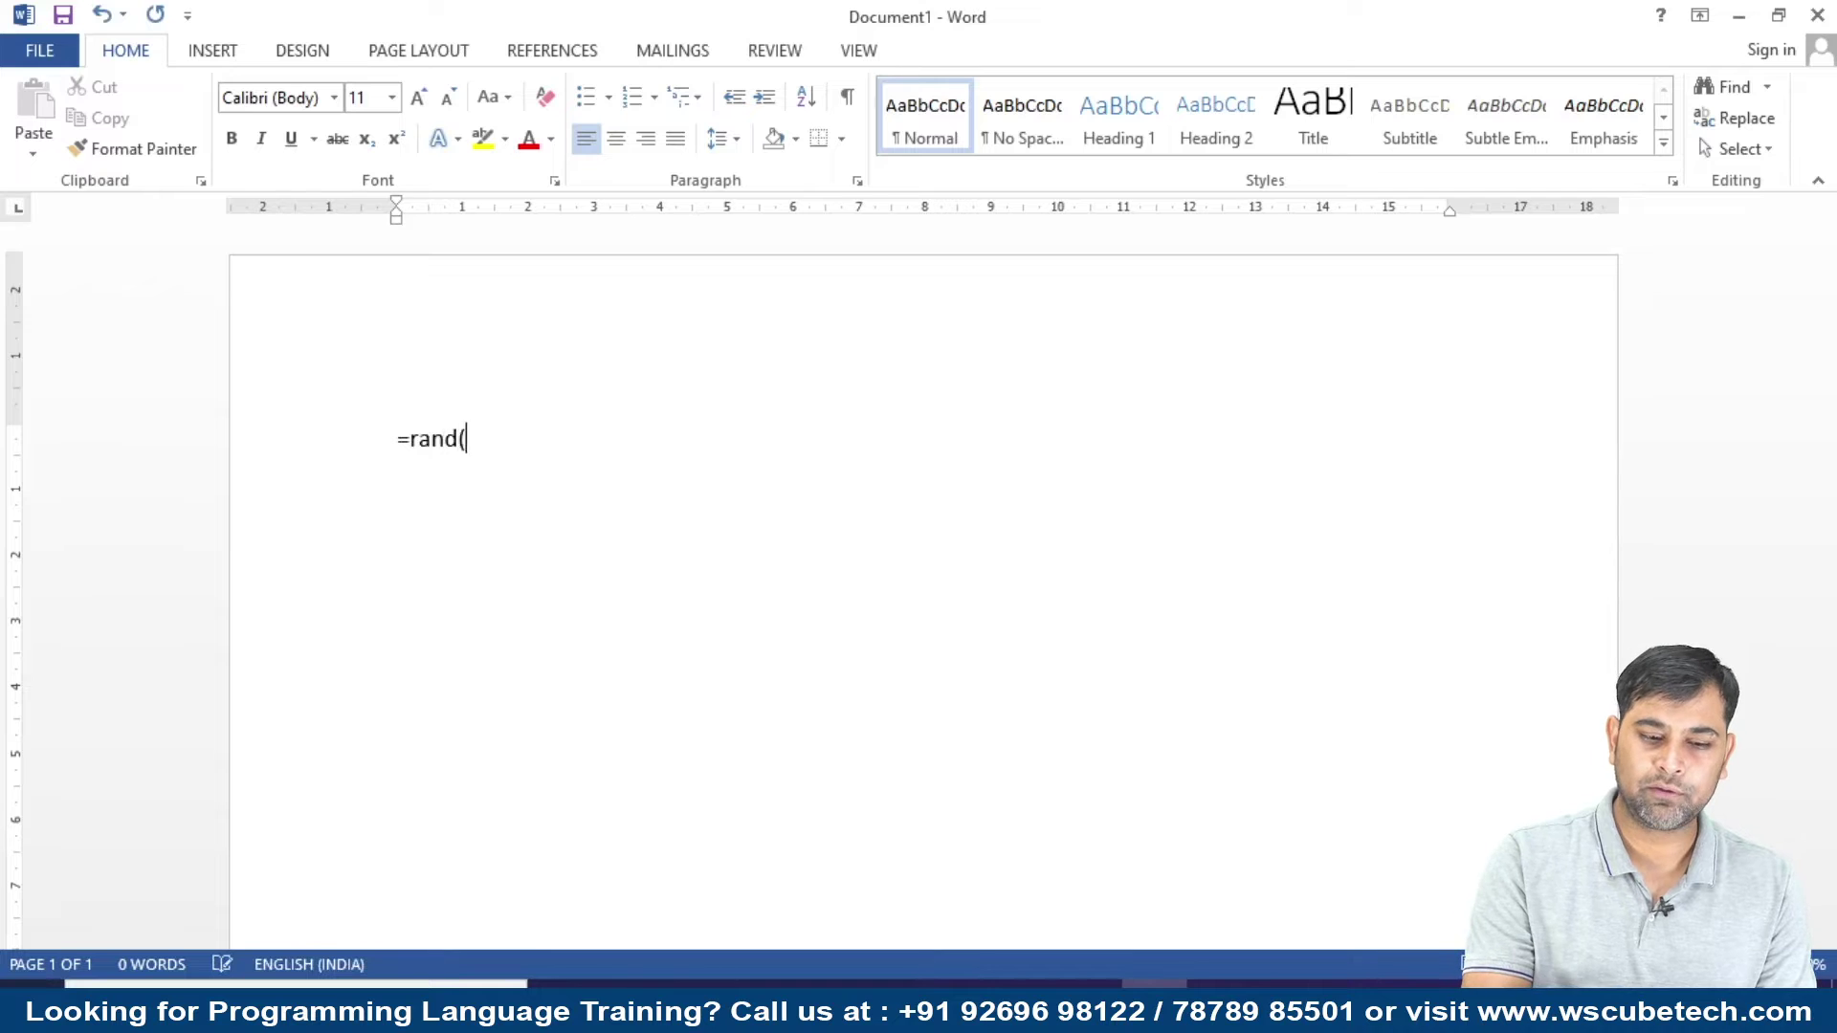
{"action": "type", "text": ")"}
{"action": "key", "text": "Return"}
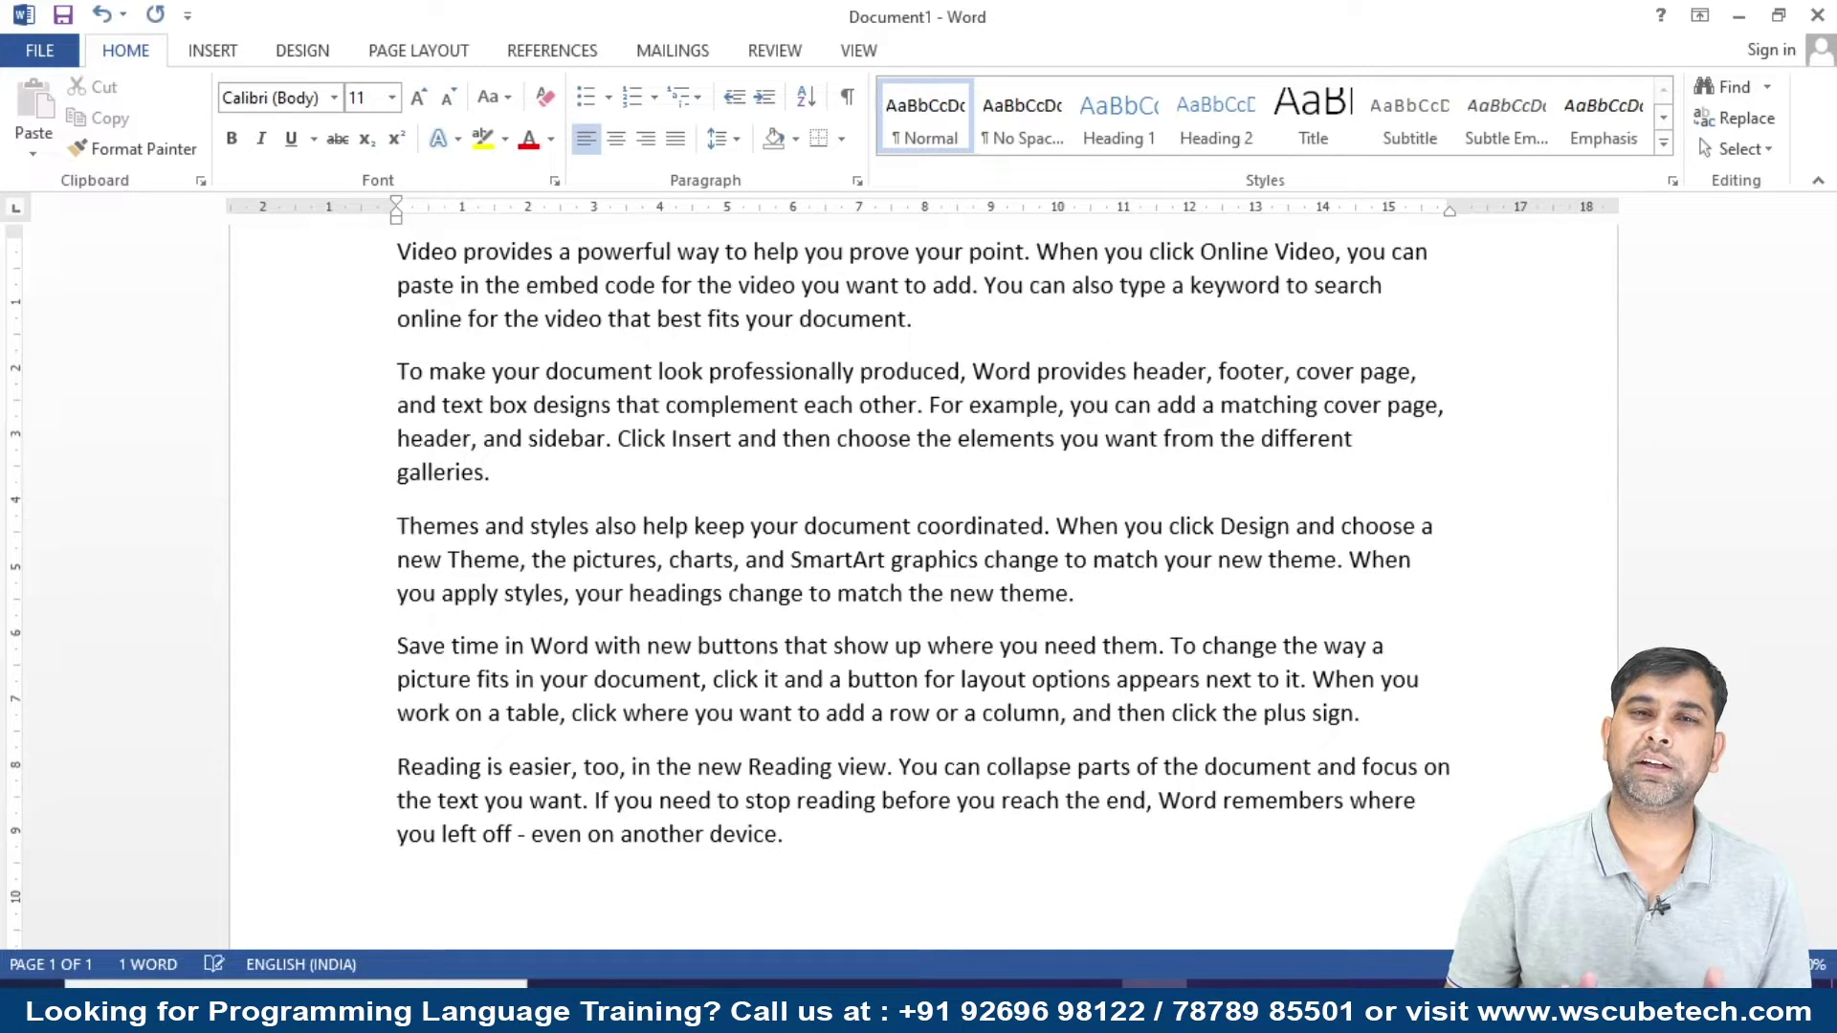
Return to the top of the page and bring up the DESIGN ribbon options.
{"action": "scroll", "coordinate": [919, 574], "scroll_direction": "up", "scroll_amount": 3}
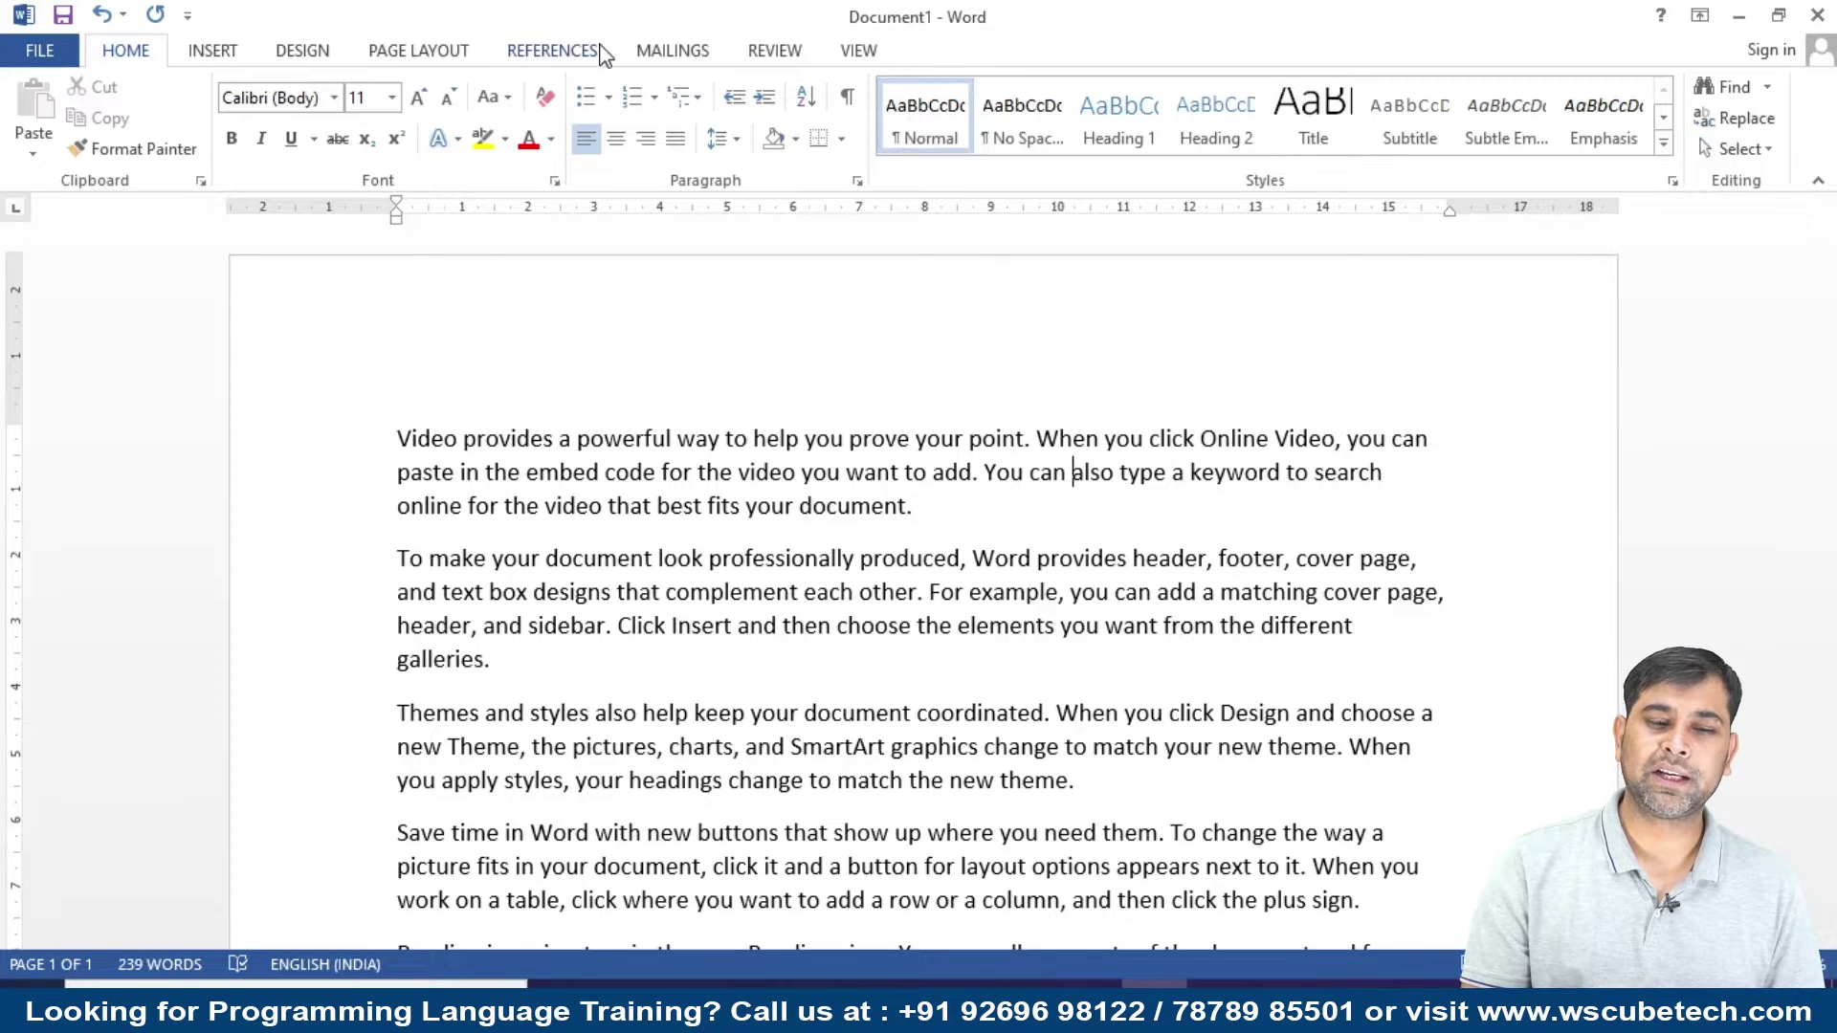
{"action": "left_click", "coordinate": [318, 60]}
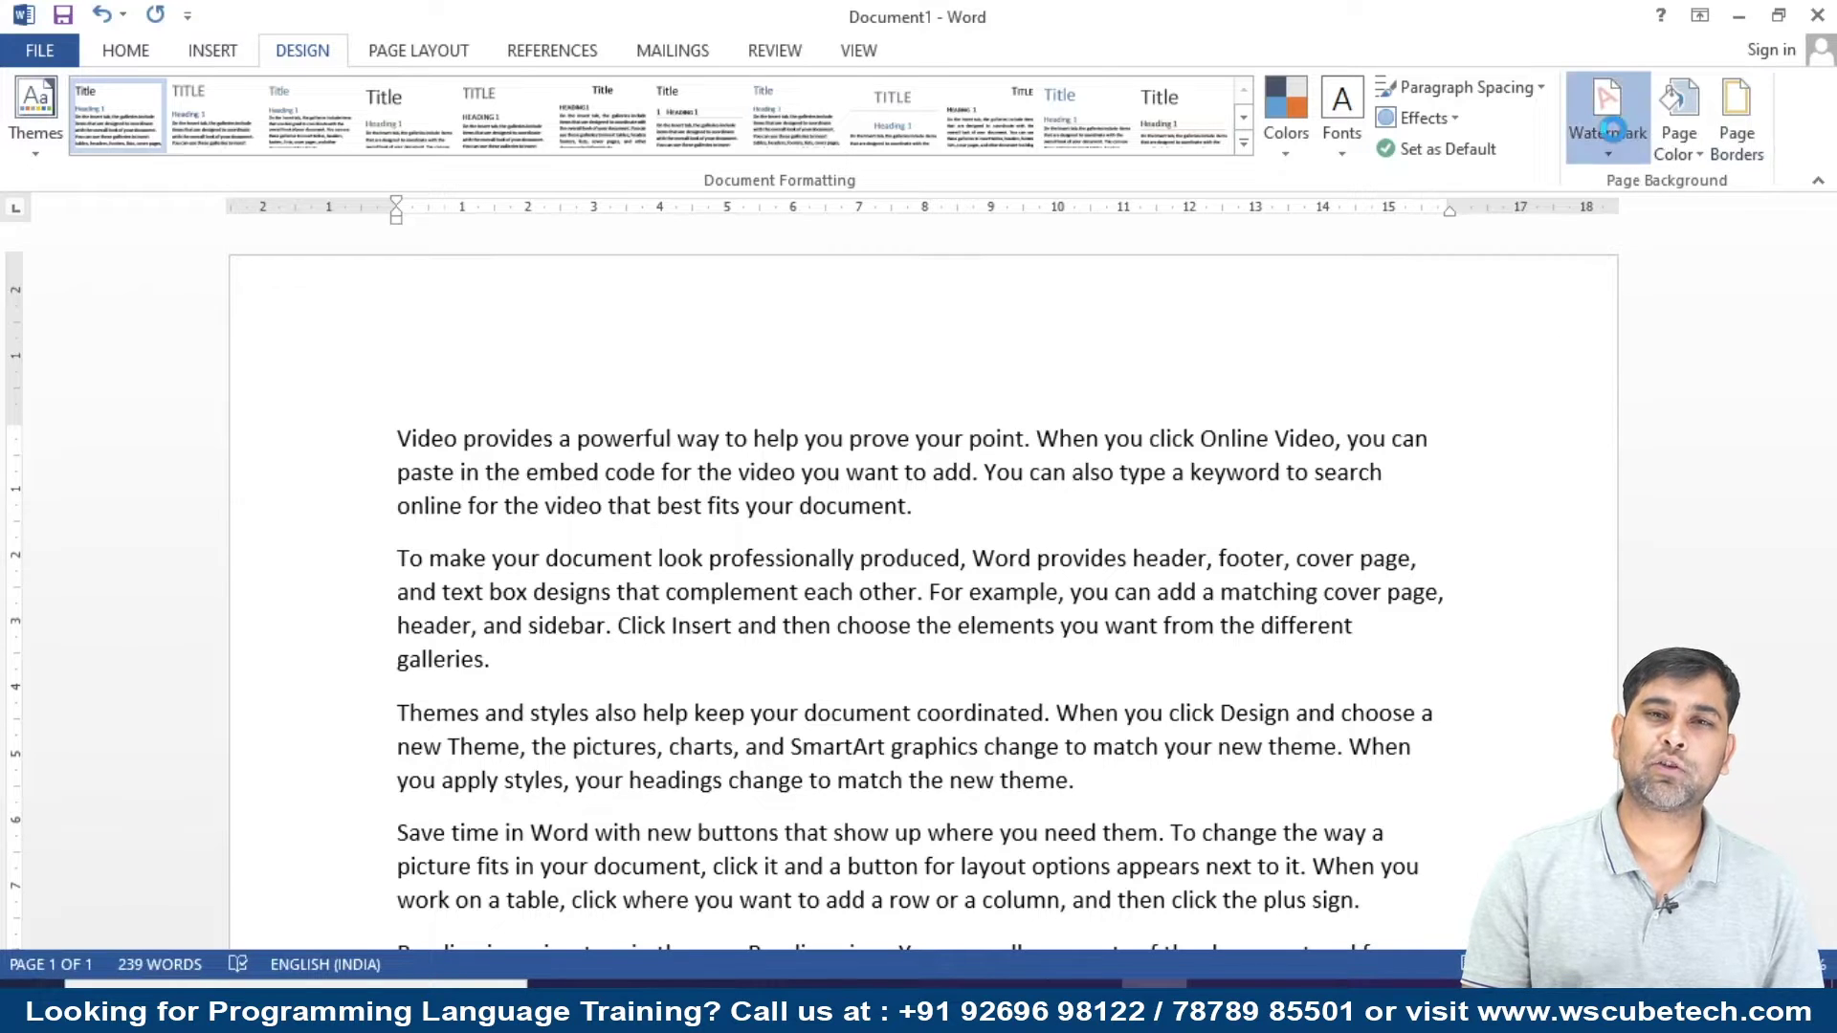
Open Custom Watermark, choose Picture watermark, and cancel the Insert Pictures search.
{"action": "left_click", "coordinate": [1612, 131]}
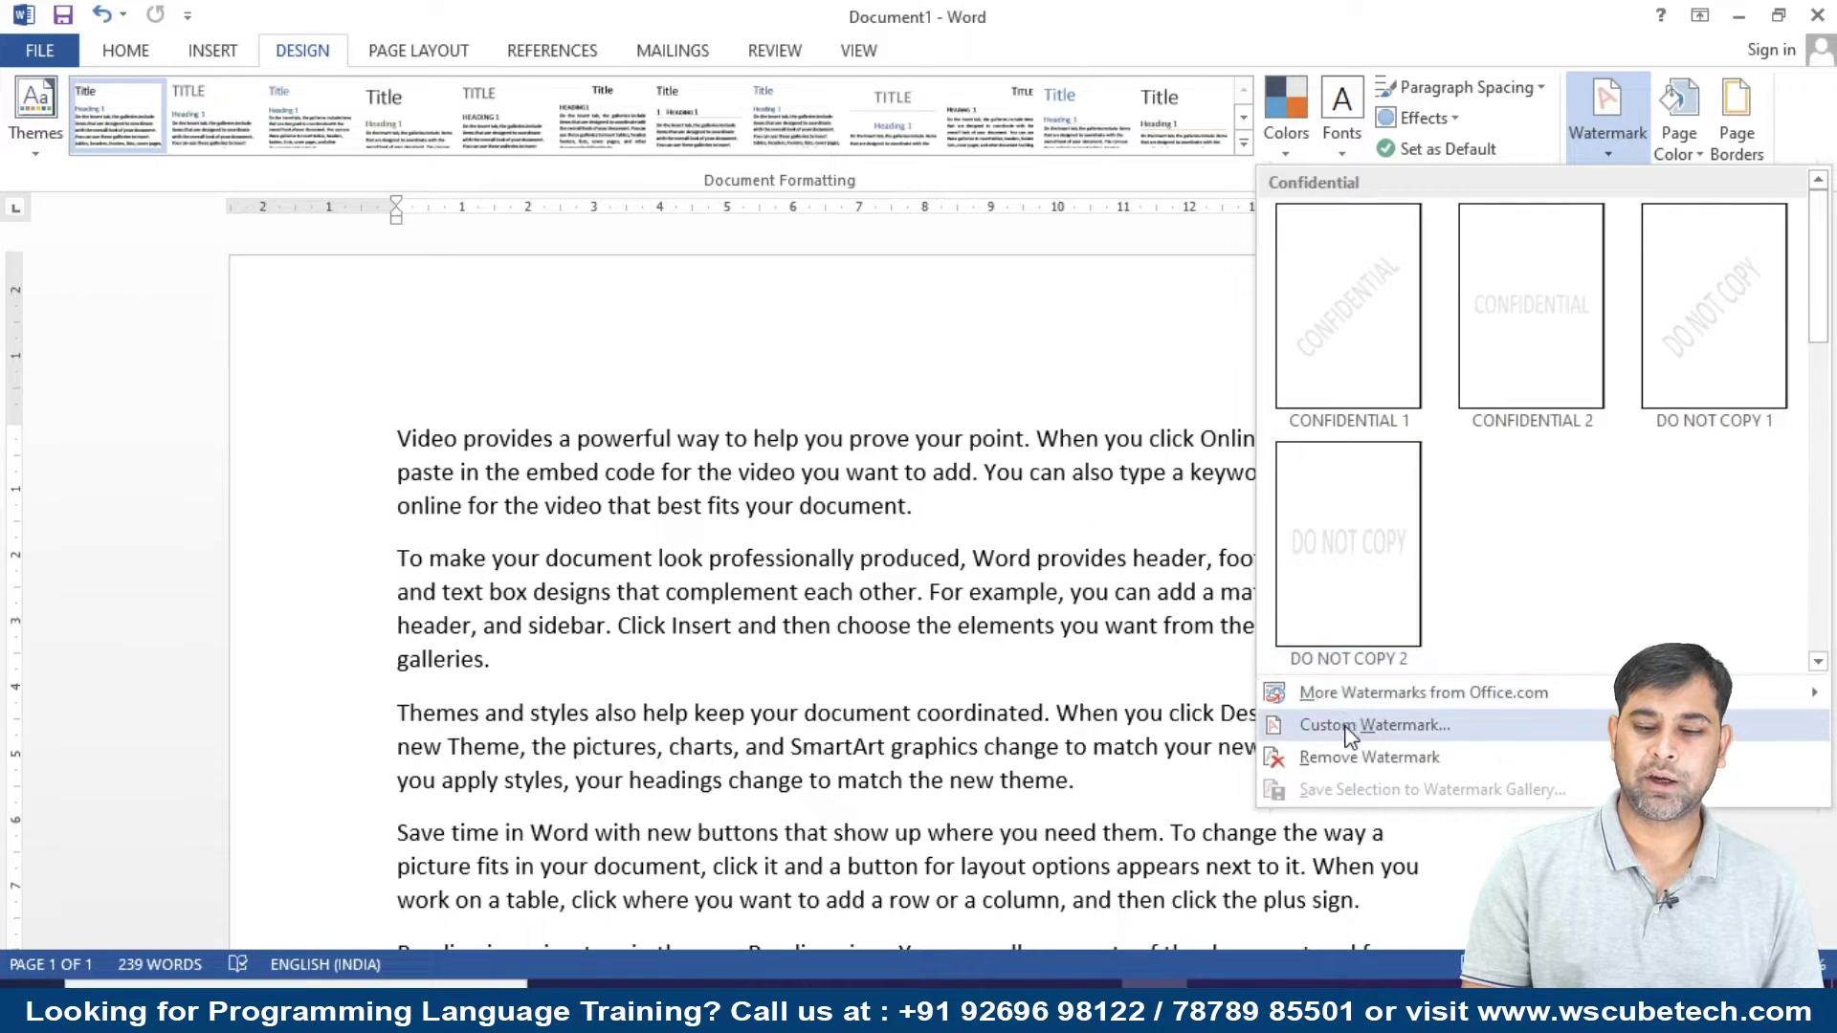
{"action": "left_click", "coordinate": [1385, 756]}
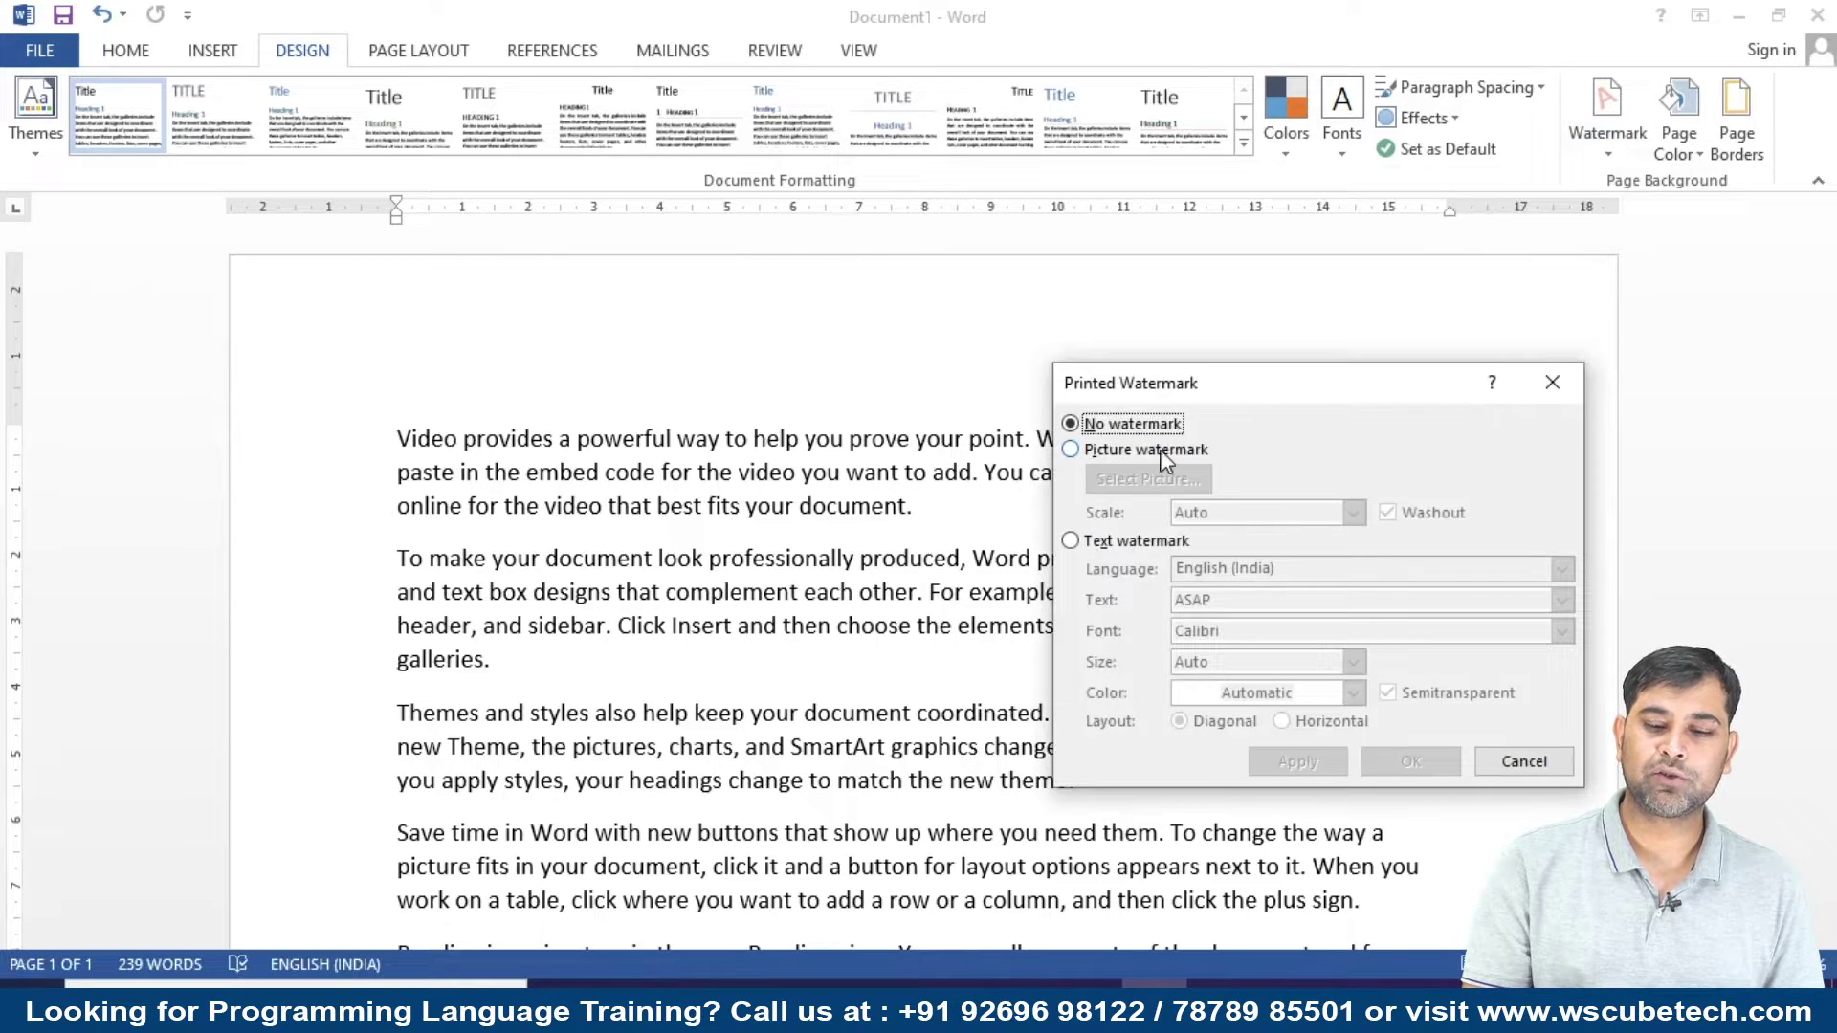
{"action": "left_click", "coordinate": [1157, 449]}
{"action": "left_click", "coordinate": [1152, 483]}
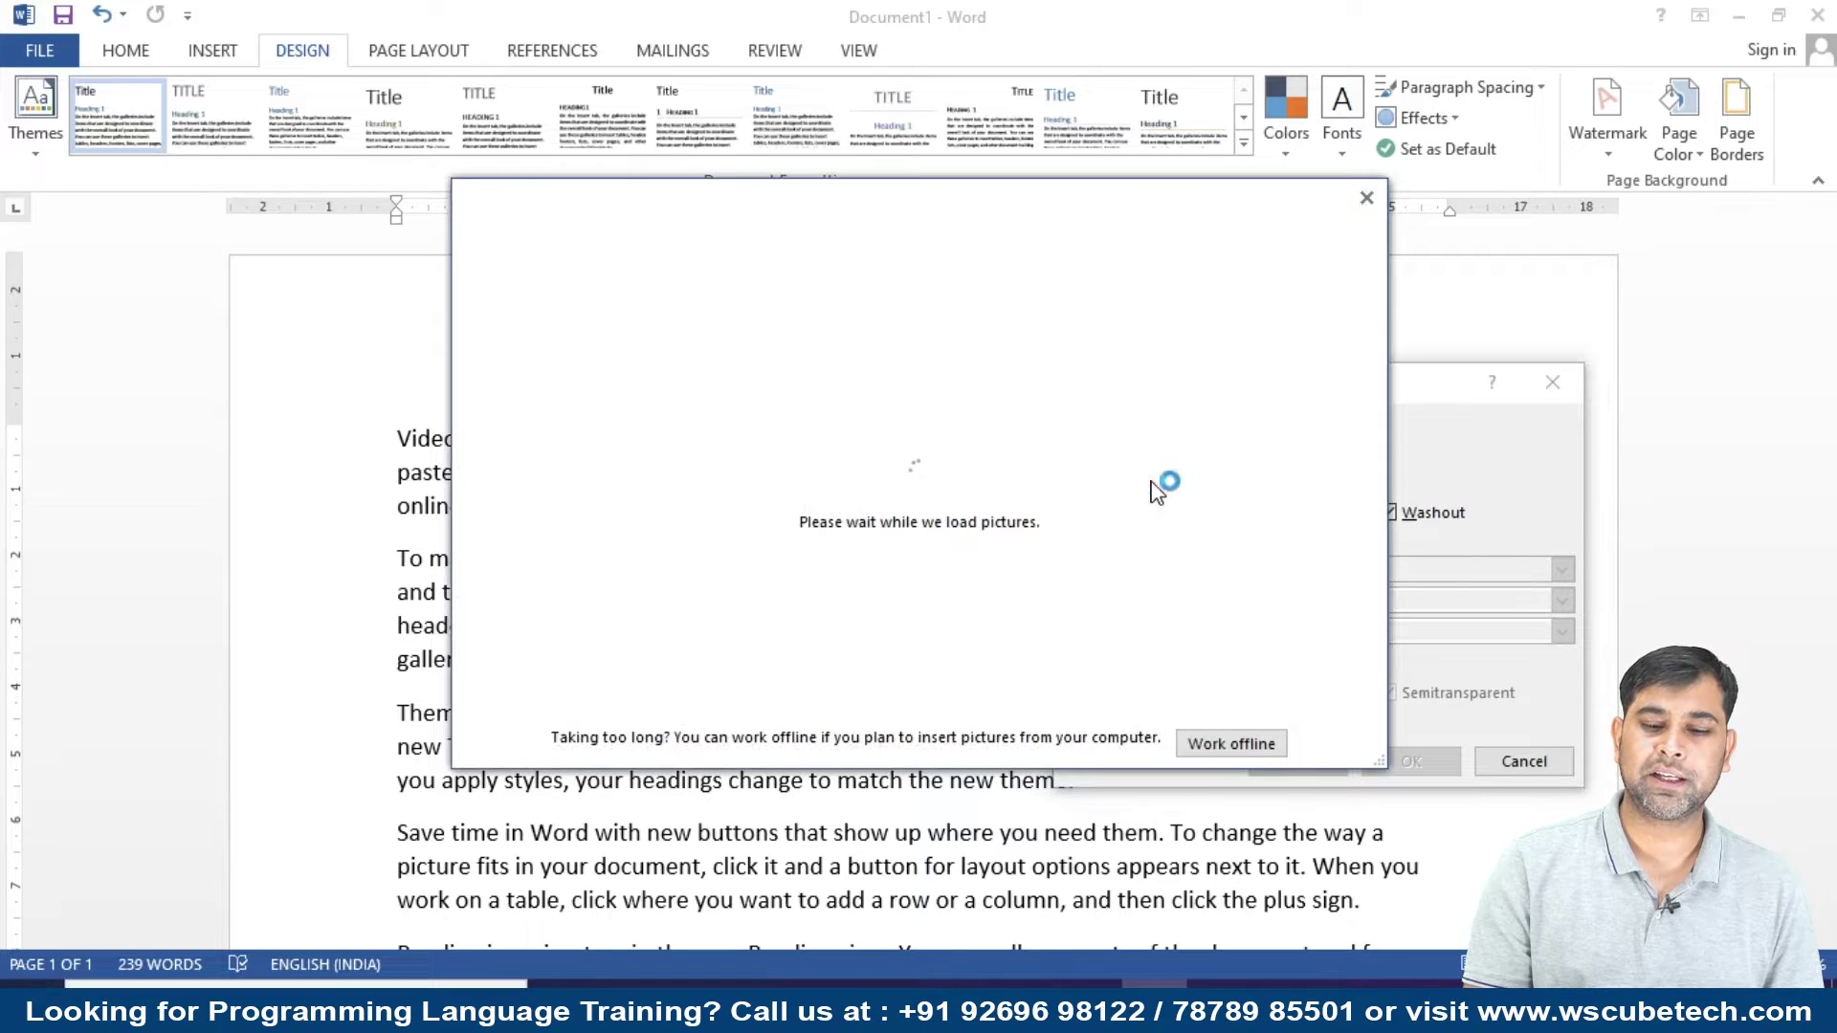
{"action": "left_click", "coordinate": [1367, 199]}
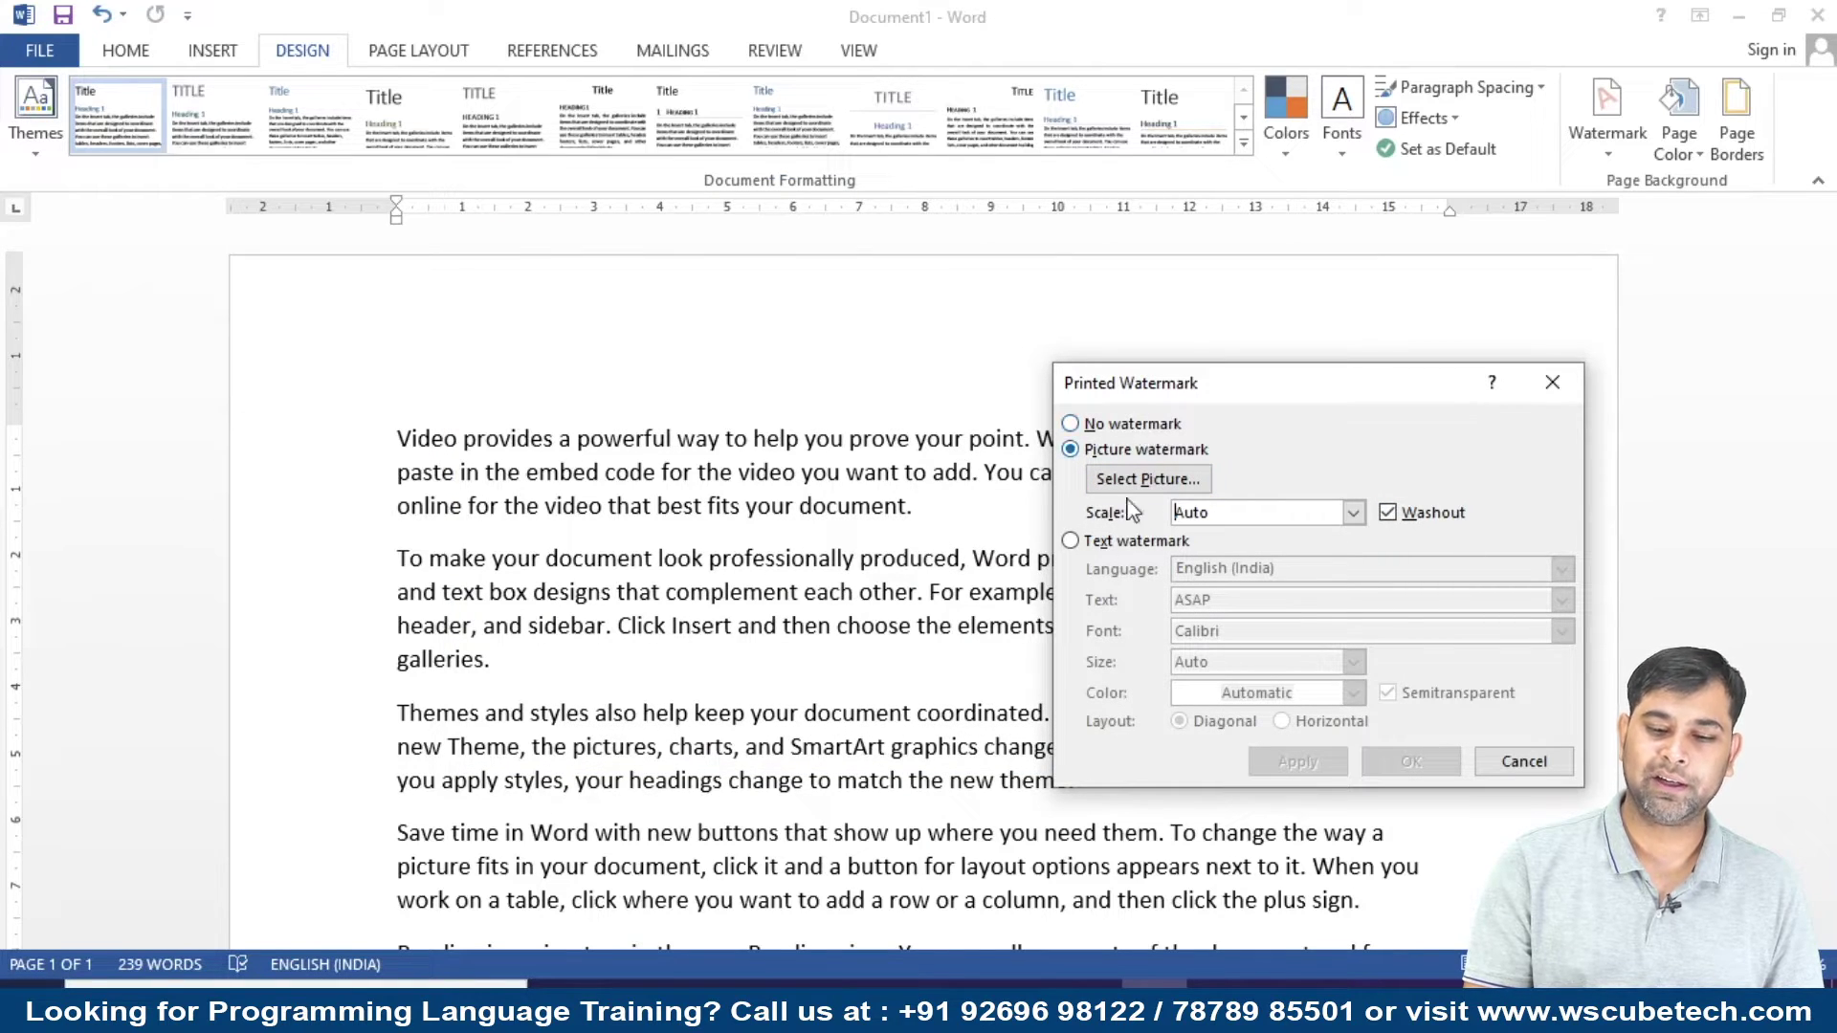
Replace ASAP with 'Ws Cube Tech' as a text watermark, apply it, and close the dialog.
{"action": "left_click", "coordinate": [1088, 546]}
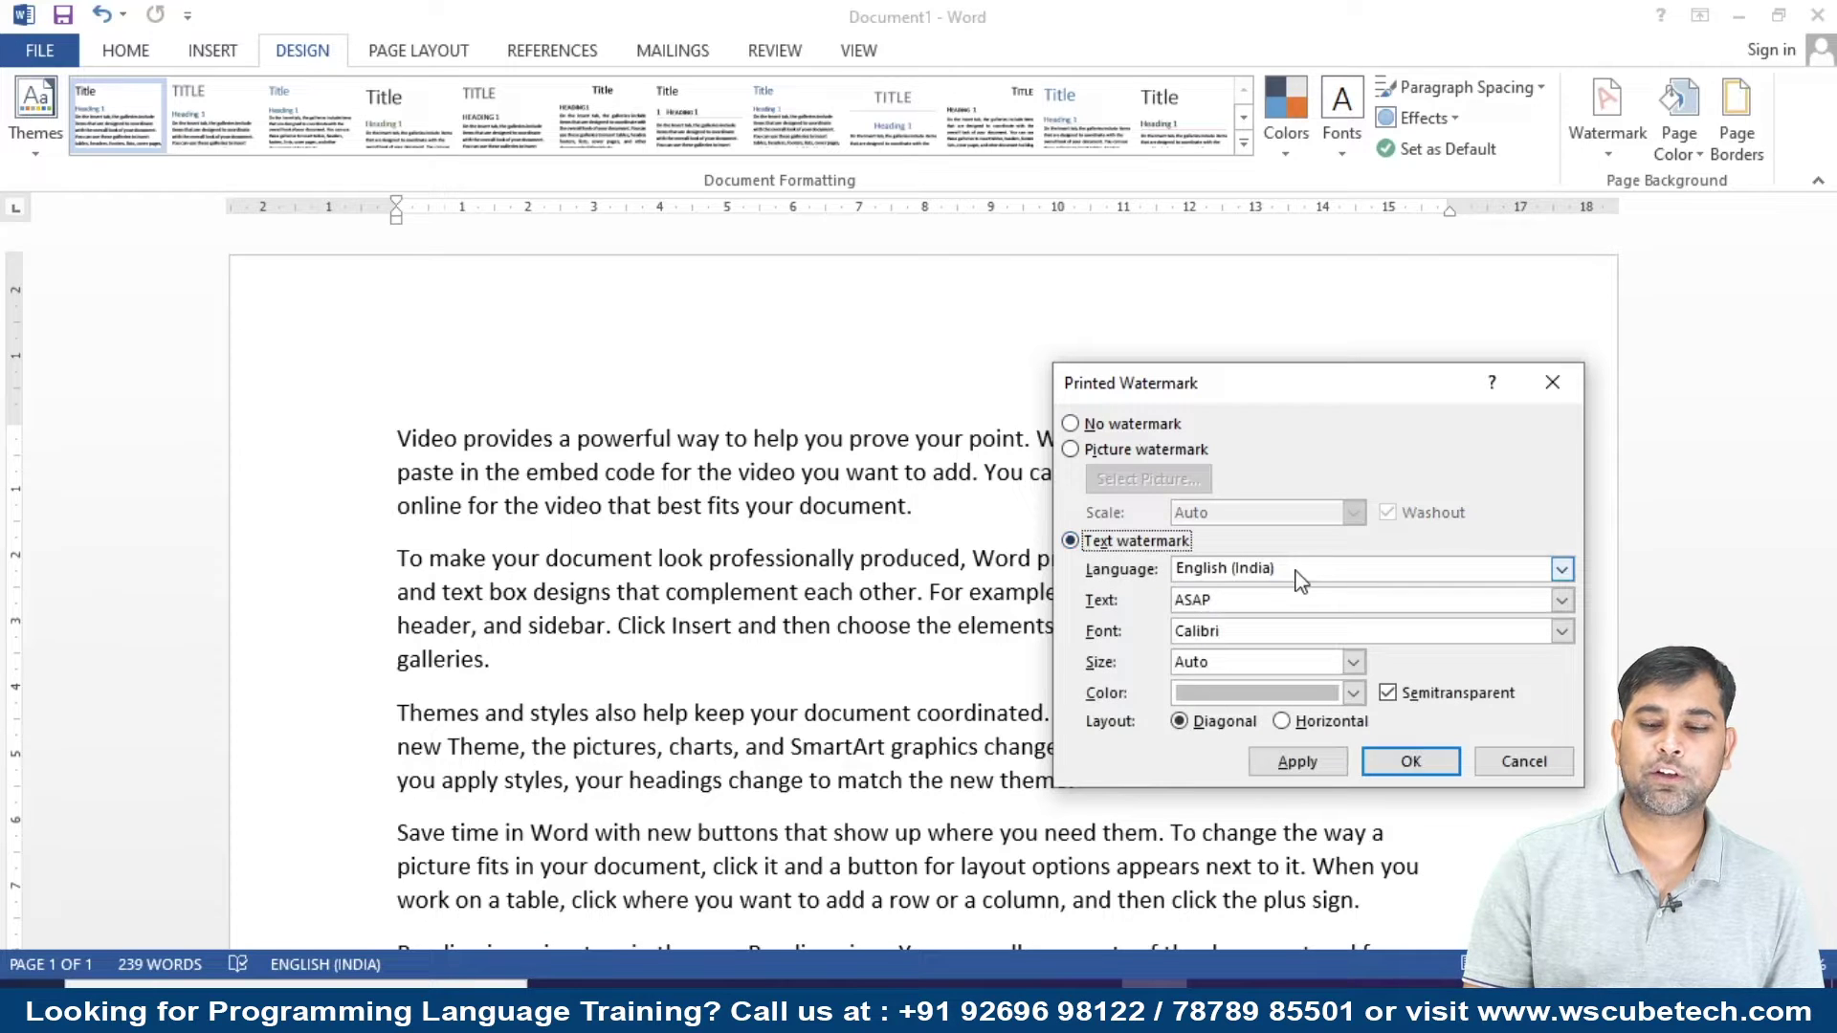
{"action": "double_click", "coordinate": [1246, 596]}
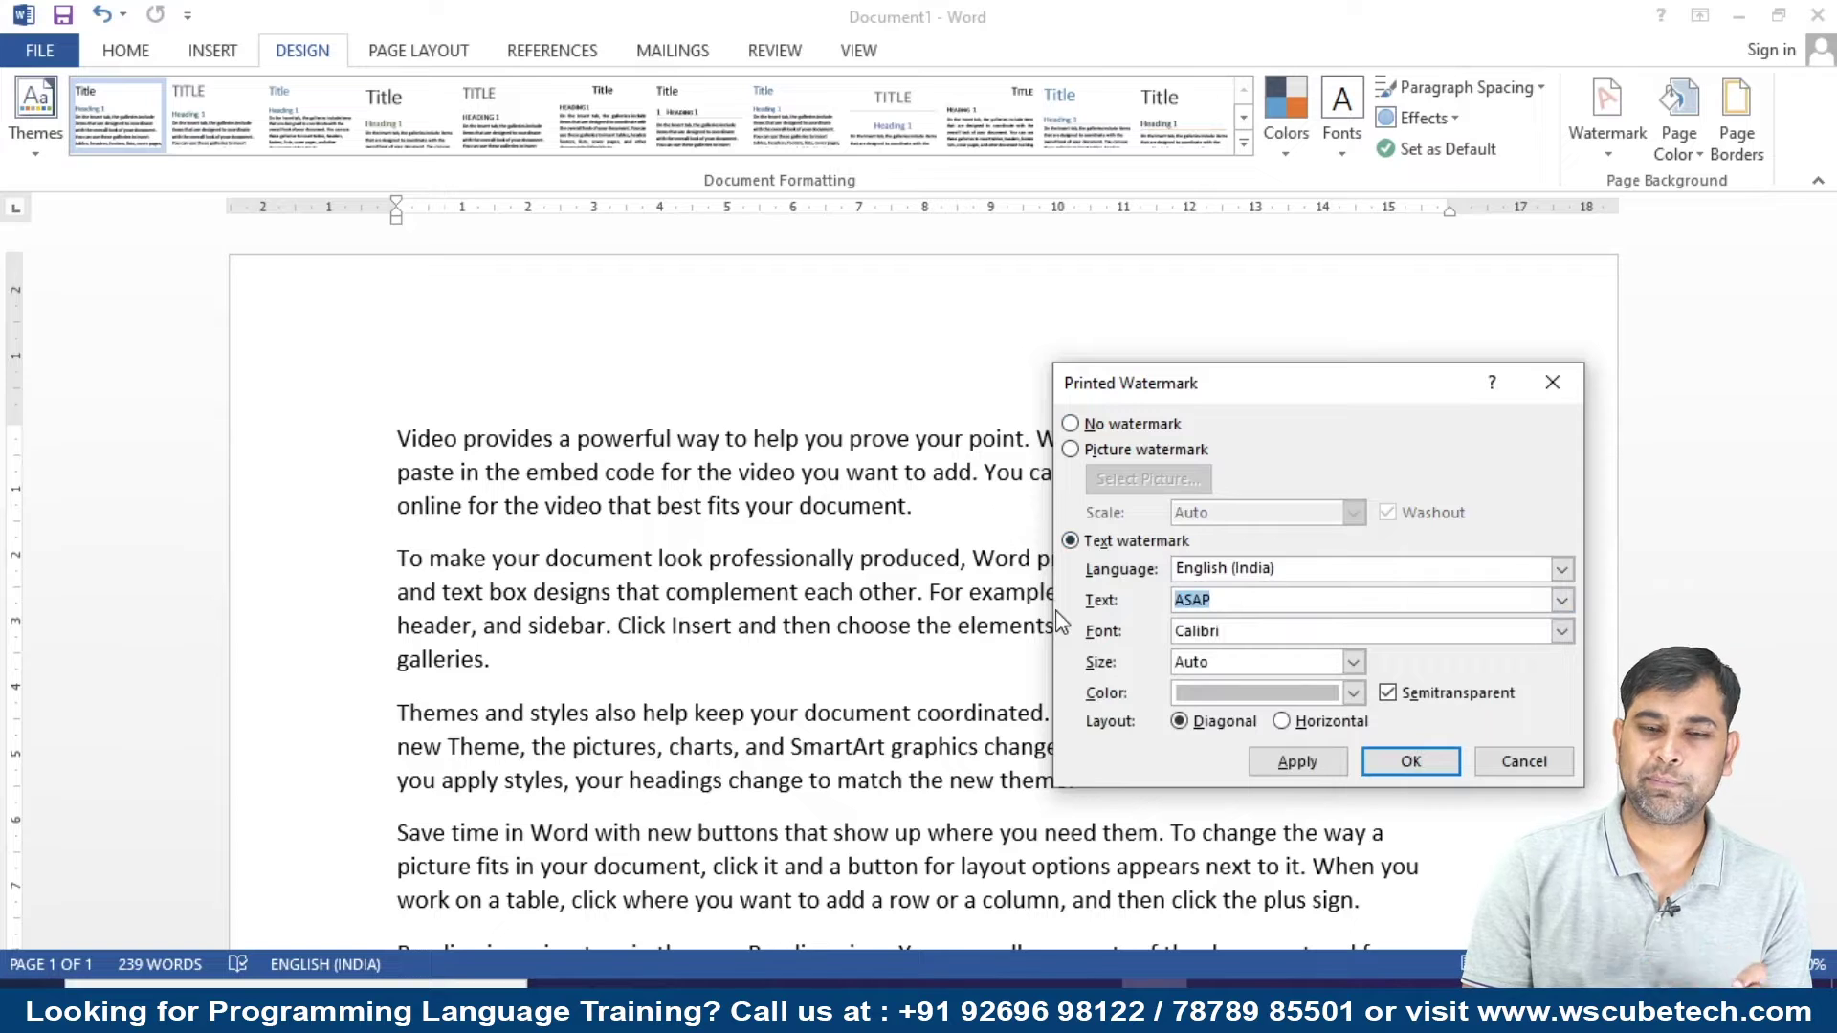
{"action": "type", "text": "W"}
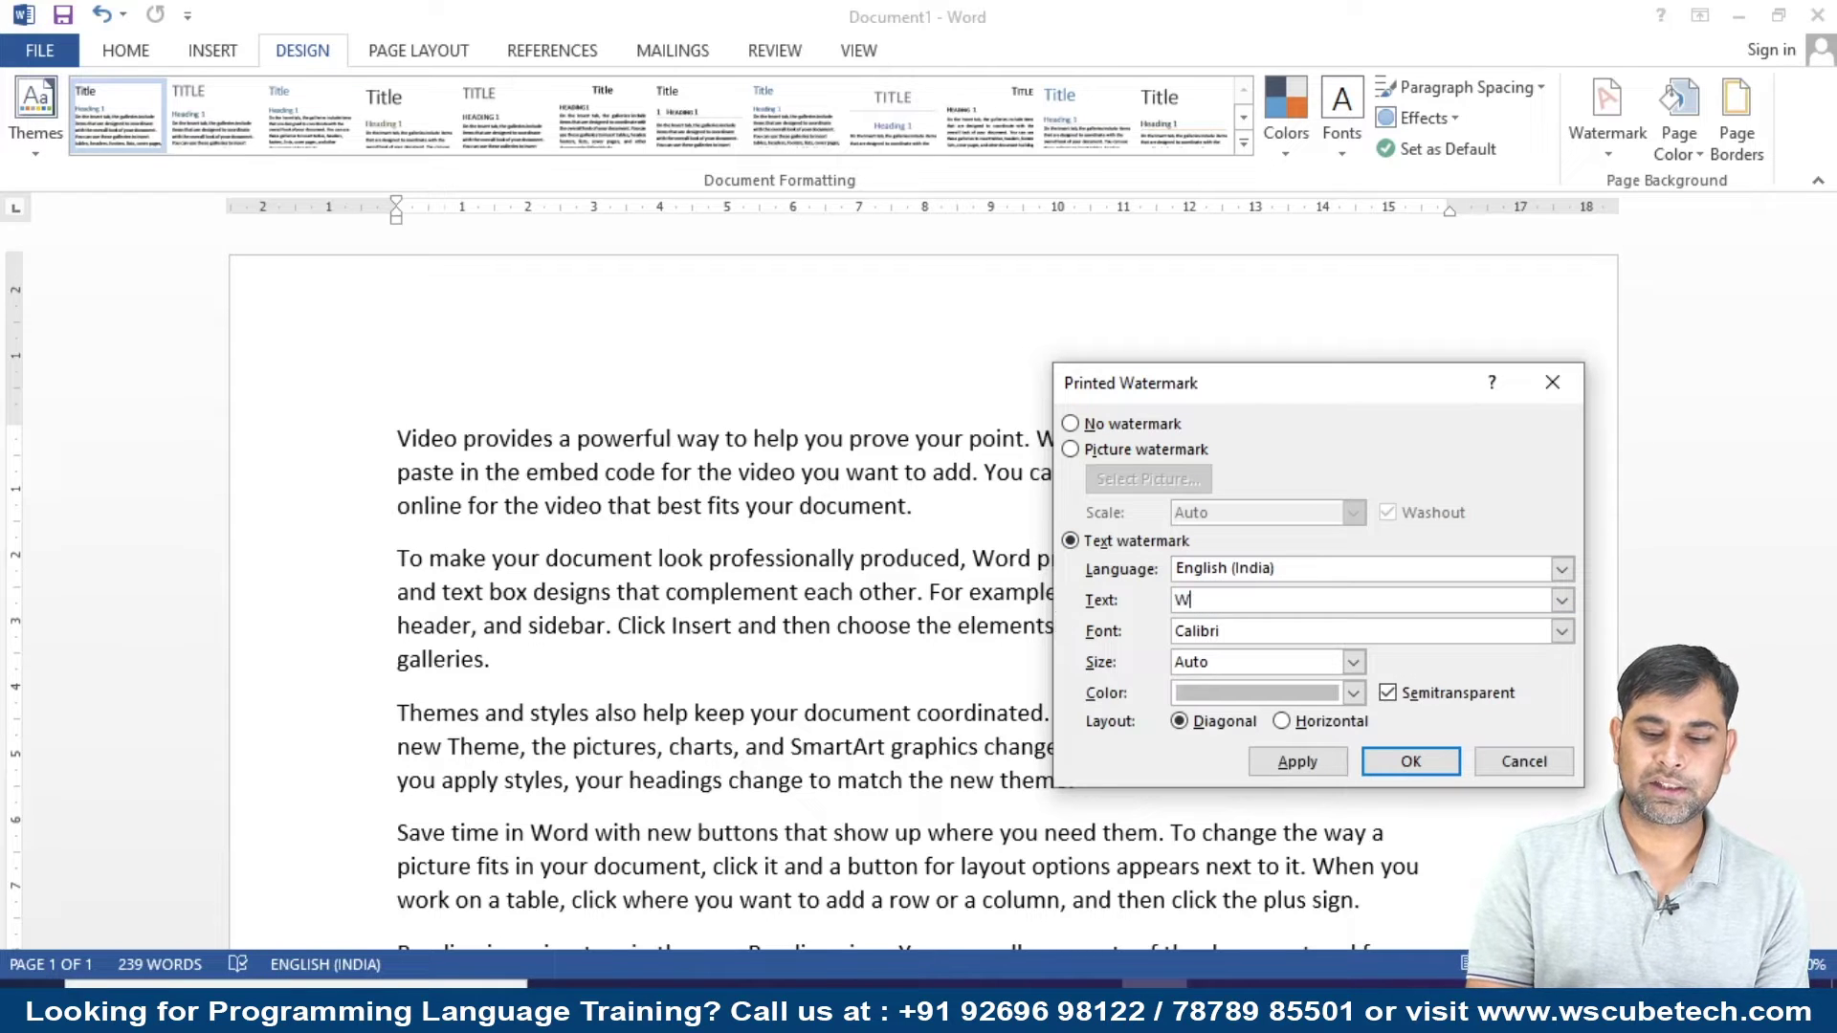
{"action": "type", "text": "s Cue"}
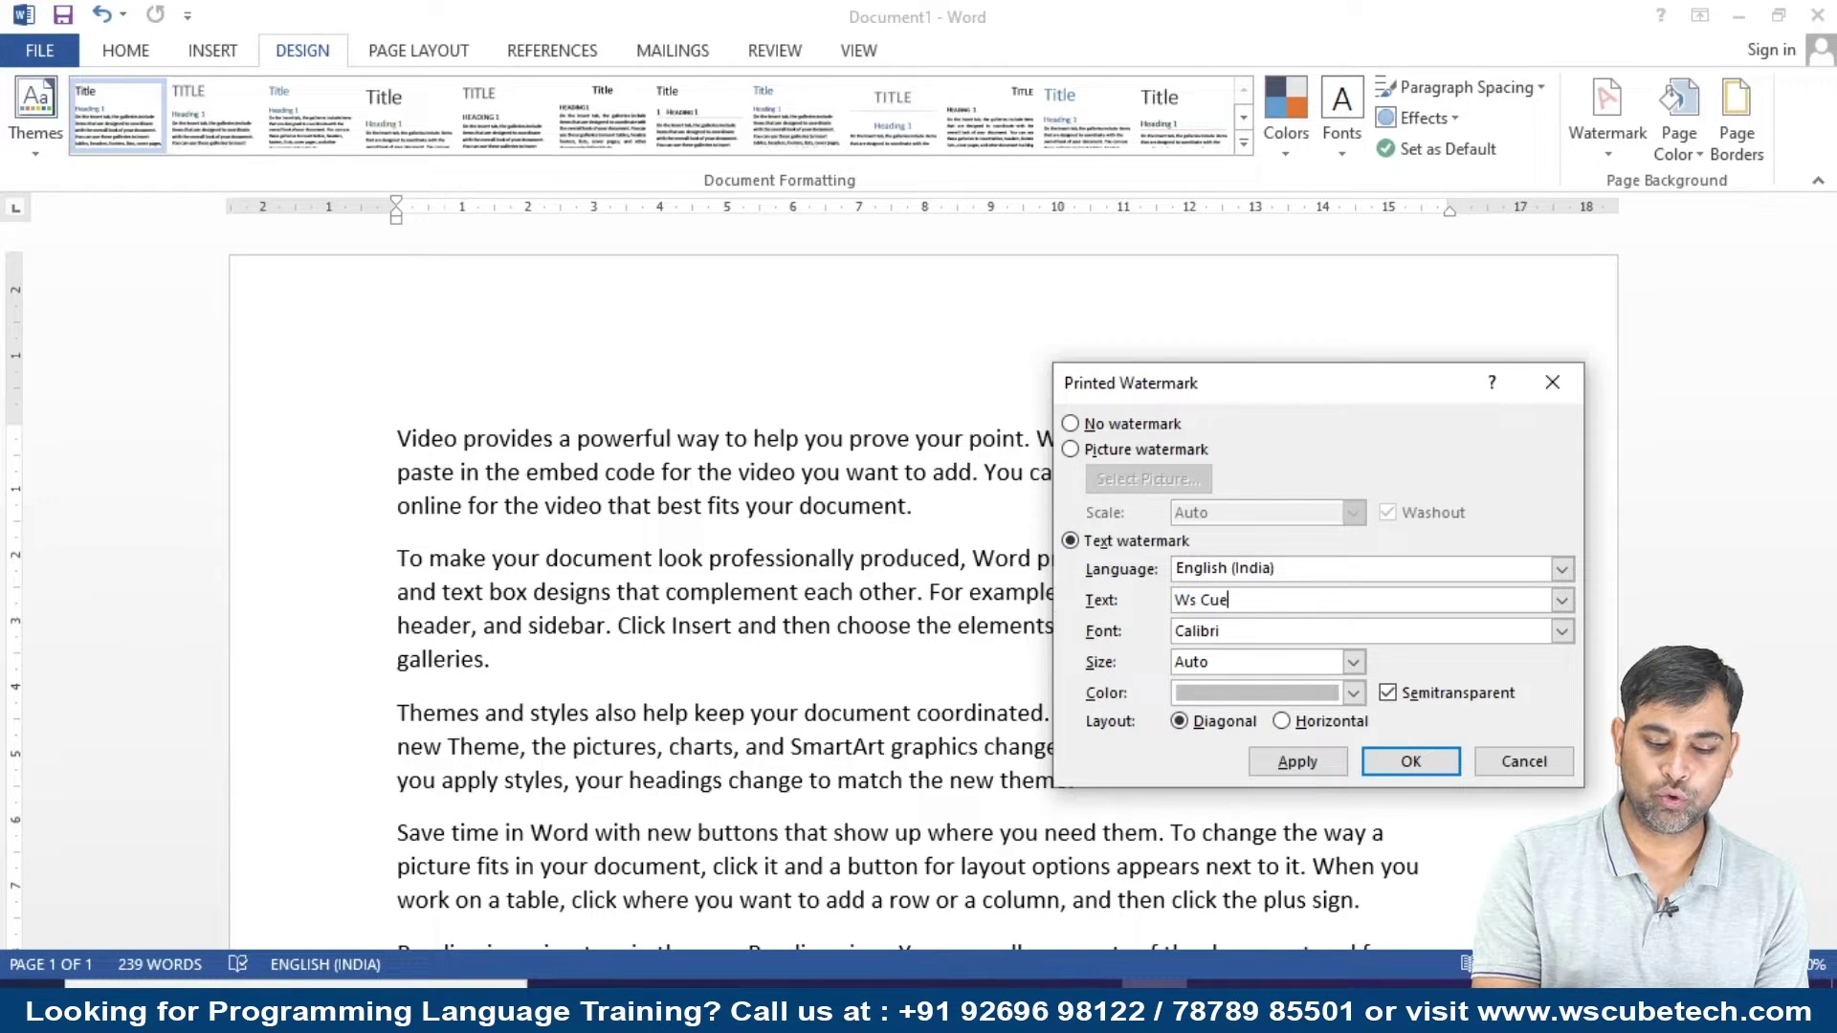
{"action": "type", "text": "bt"}
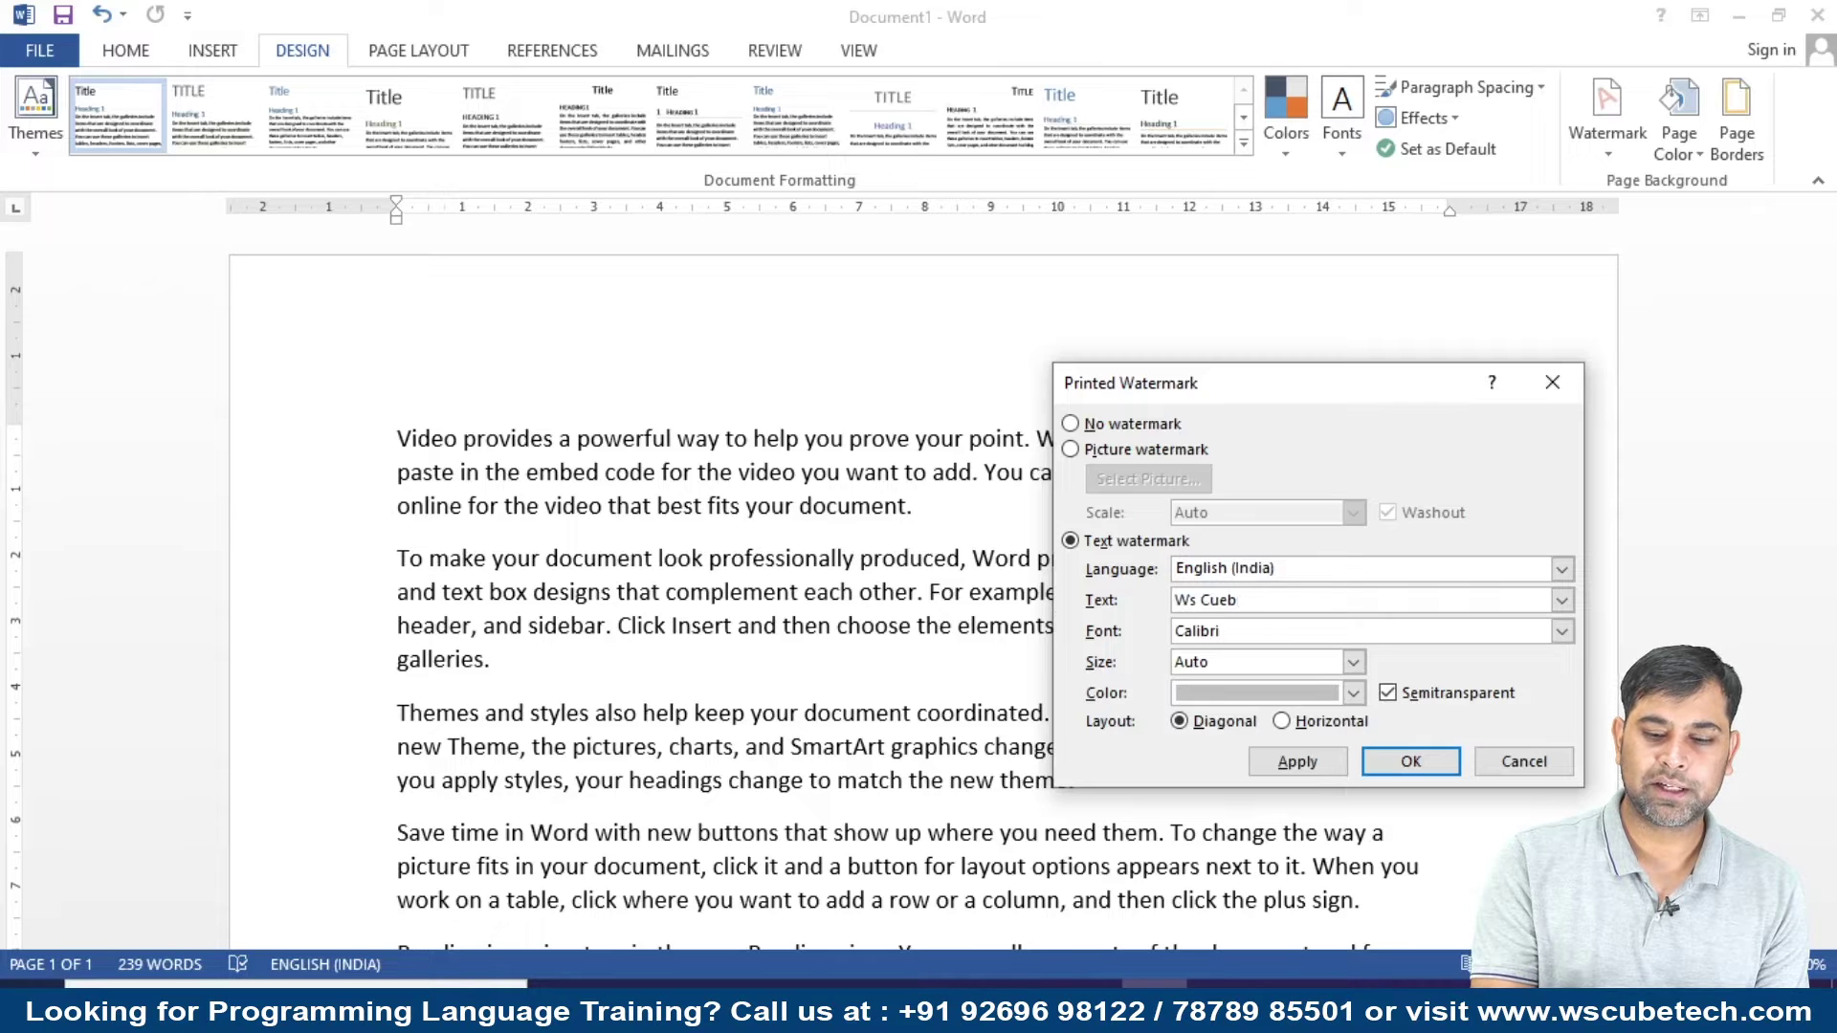
{"action": "key", "text": "BackSpace"}
{"action": "key", "text": "BackSpace"}
{"action": "type", "text": "be"}
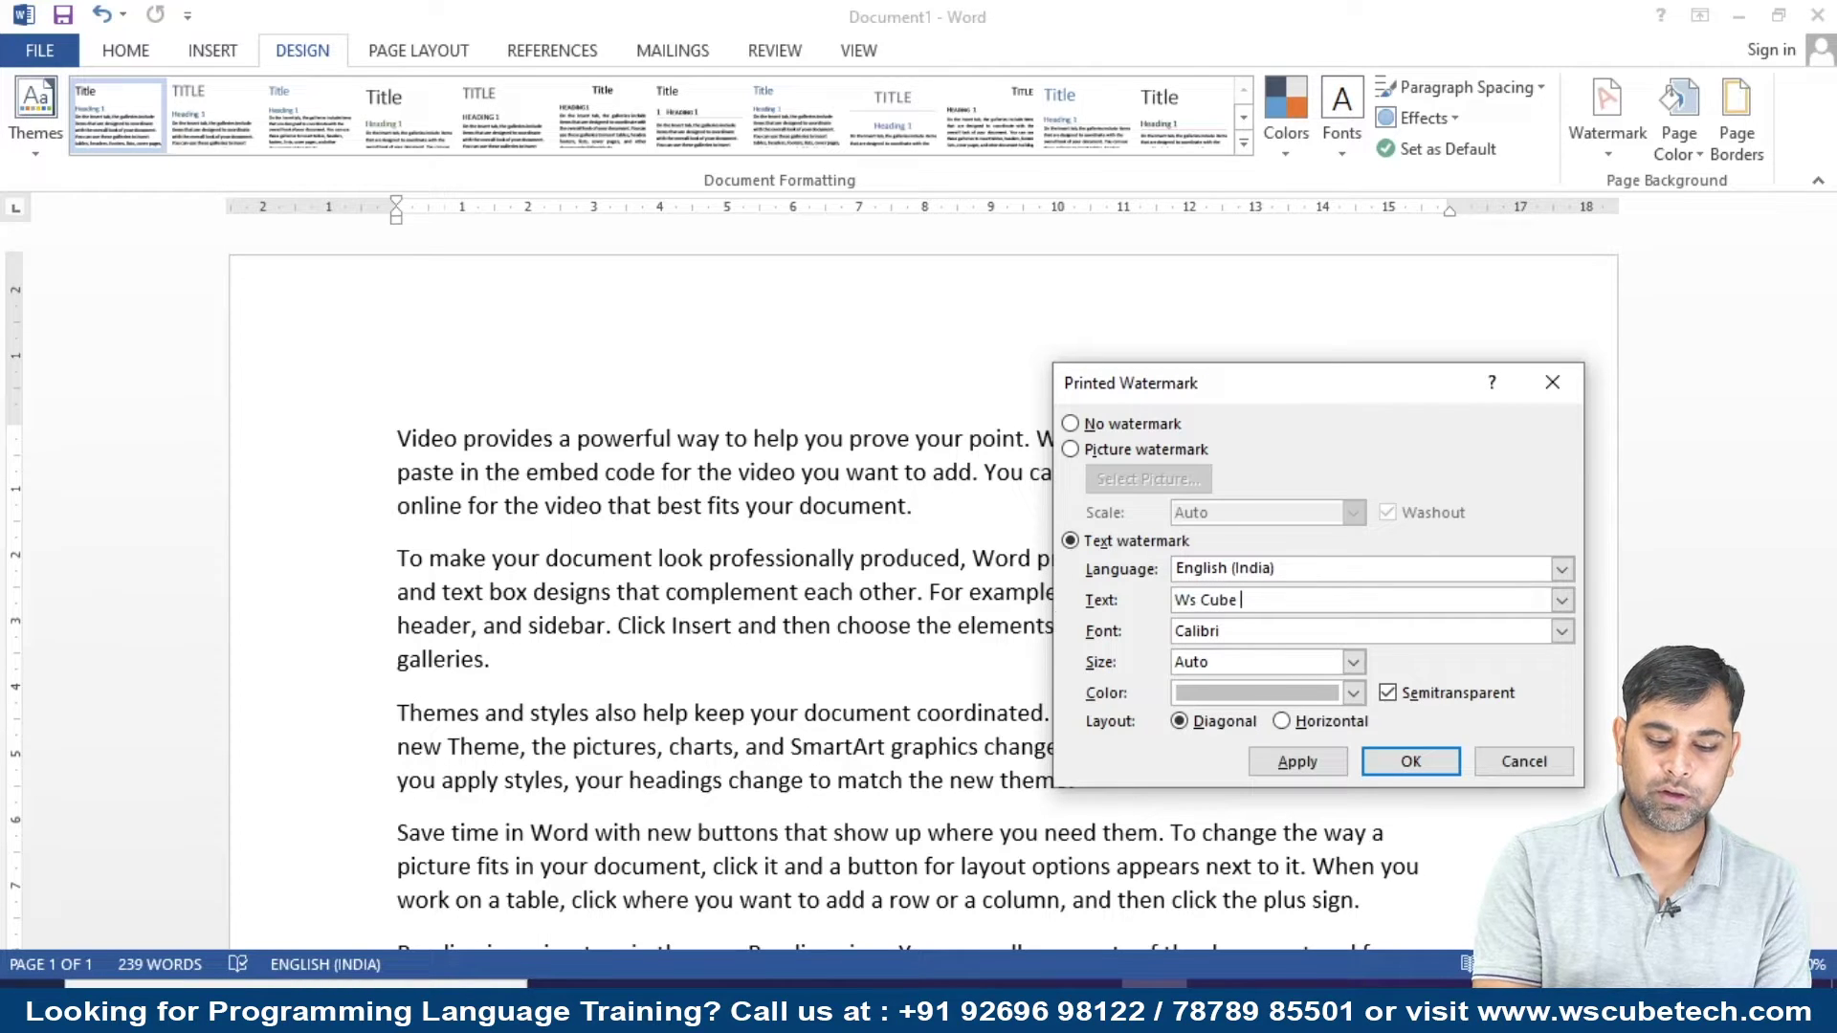
{"action": "type", "text": " Tech"}
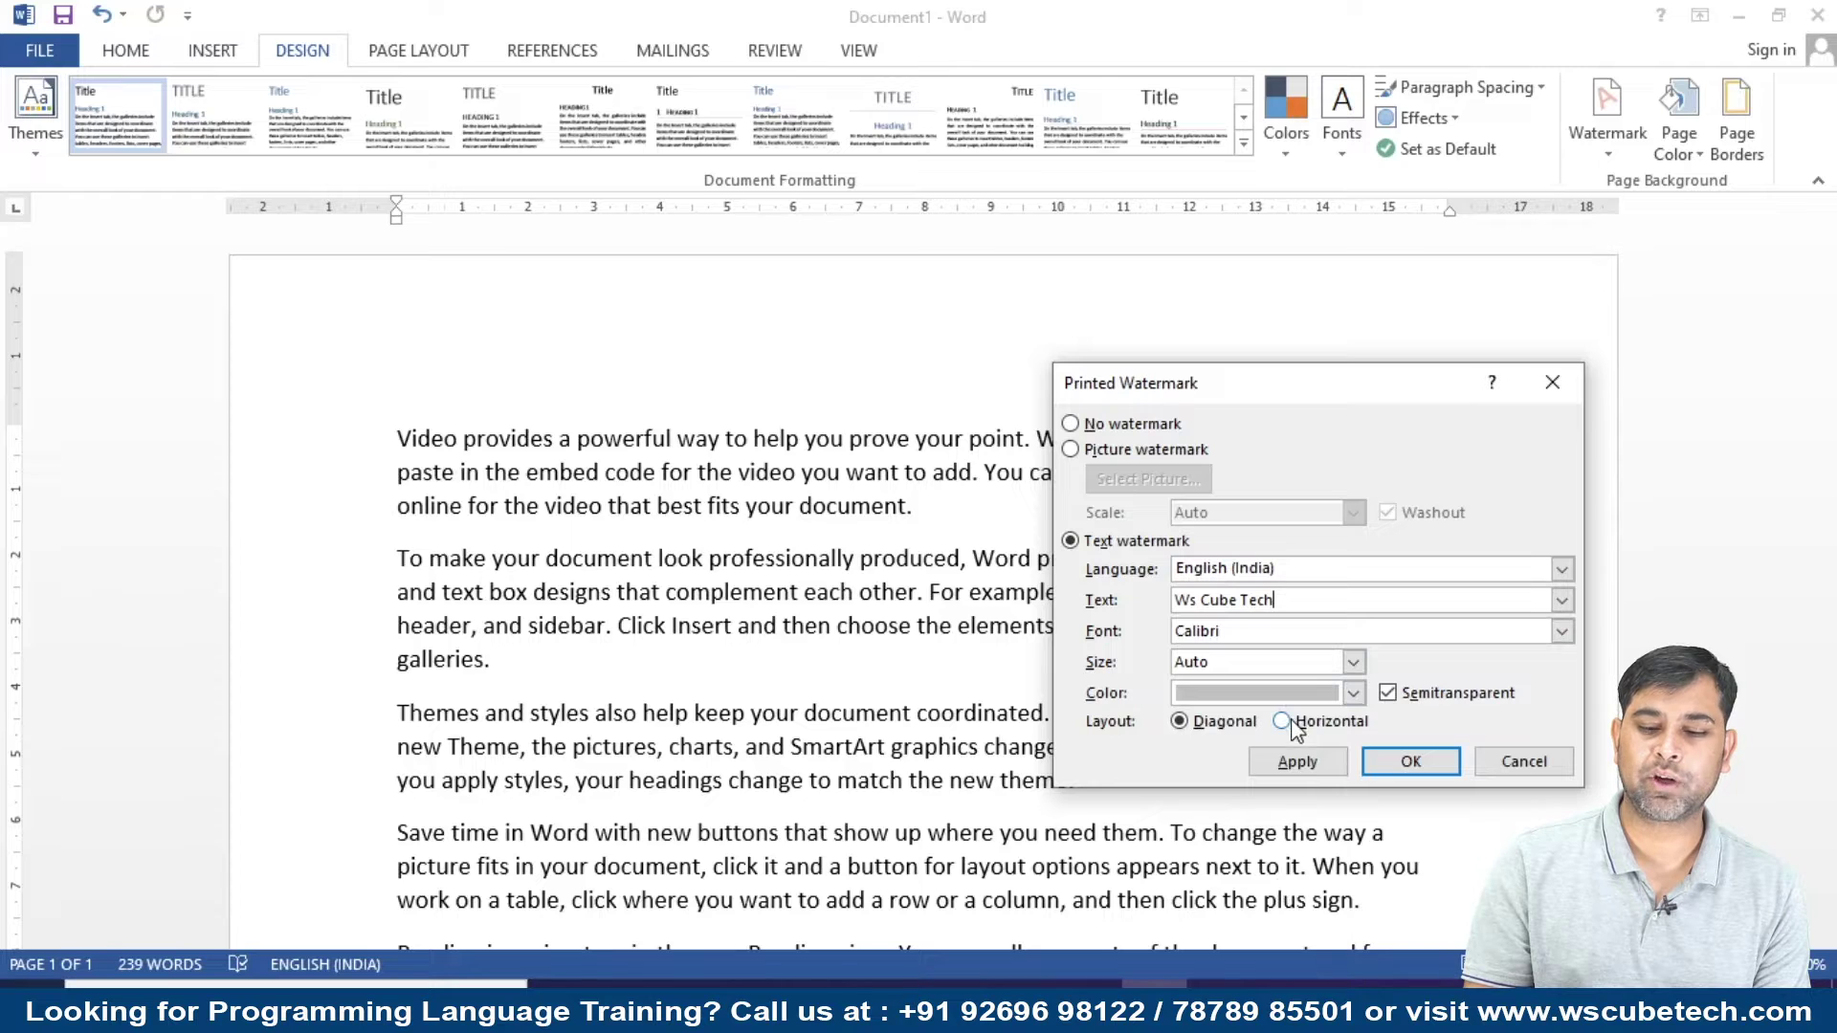
{"action": "left_click", "coordinate": [1325, 762]}
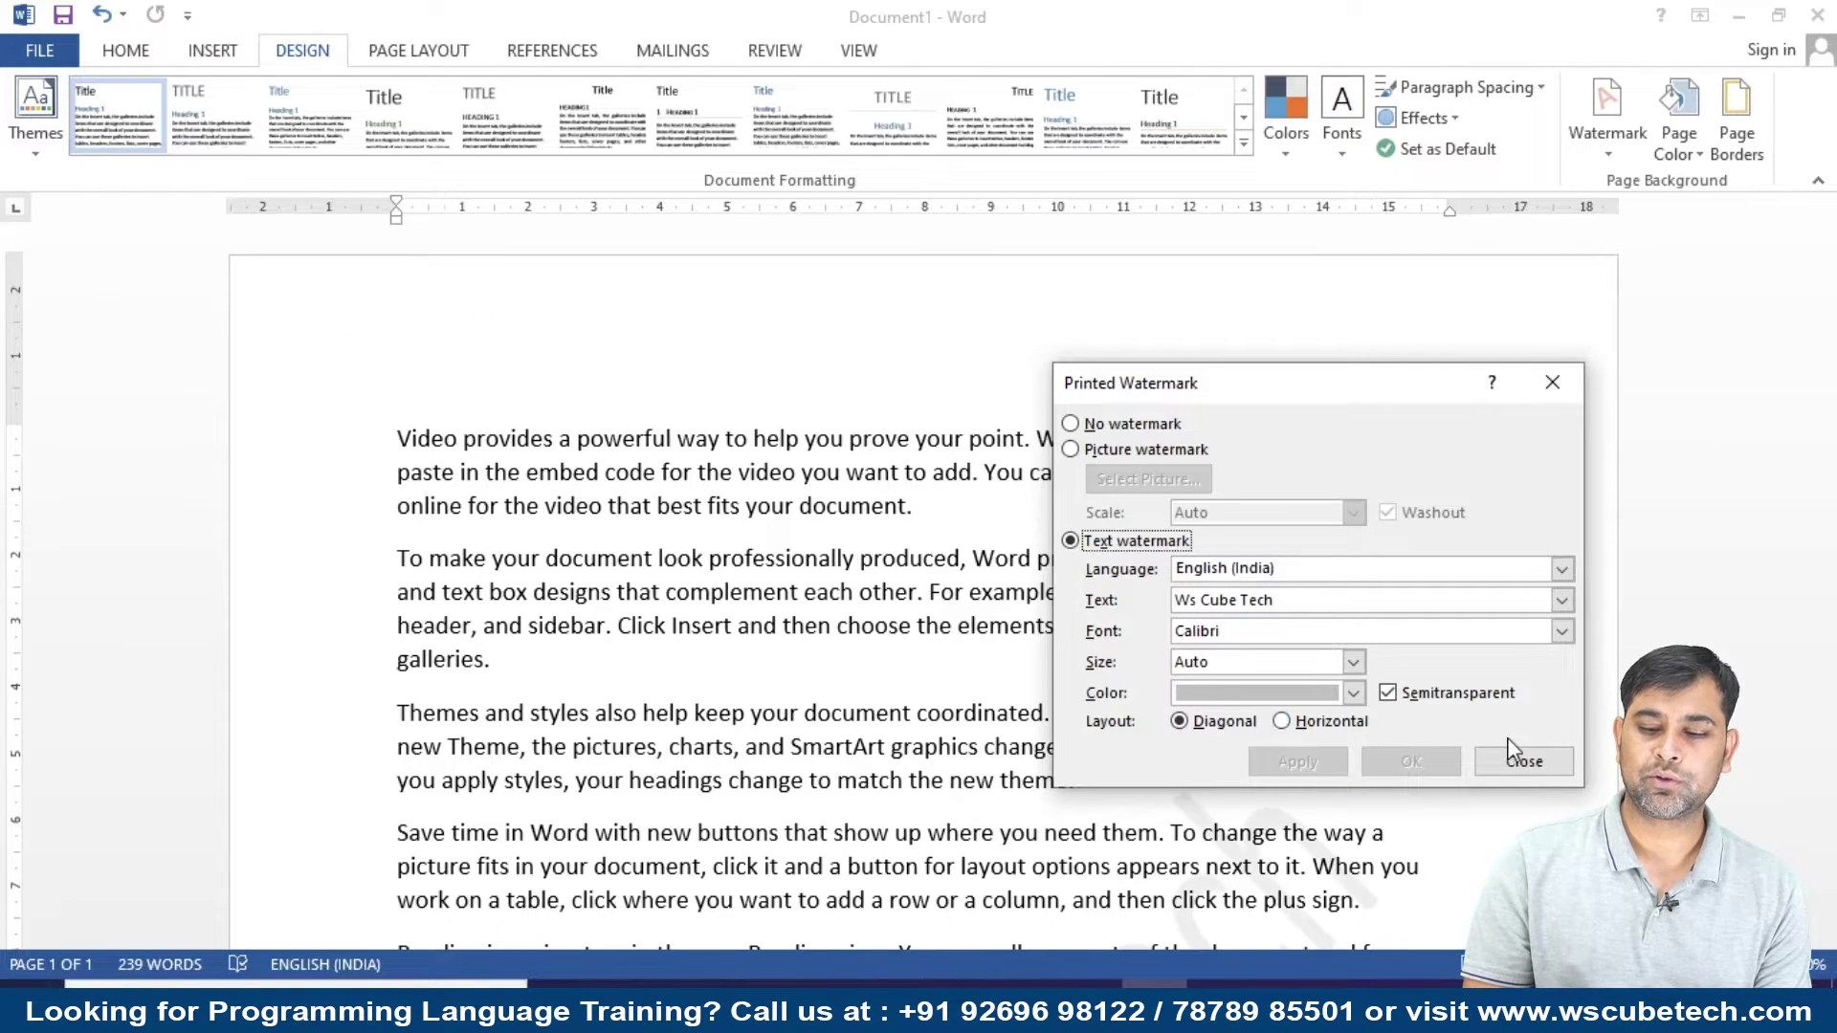
{"action": "left_click", "coordinate": [1521, 761]}
Scroll down the watermarked document and bring up the Page Color choices.
{"action": "scroll", "coordinate": [1307, 727], "scroll_direction": "down", "scroll_amount": 1}
{"action": "scroll", "coordinate": [1308, 727], "scroll_direction": "down", "scroll_amount": 3}
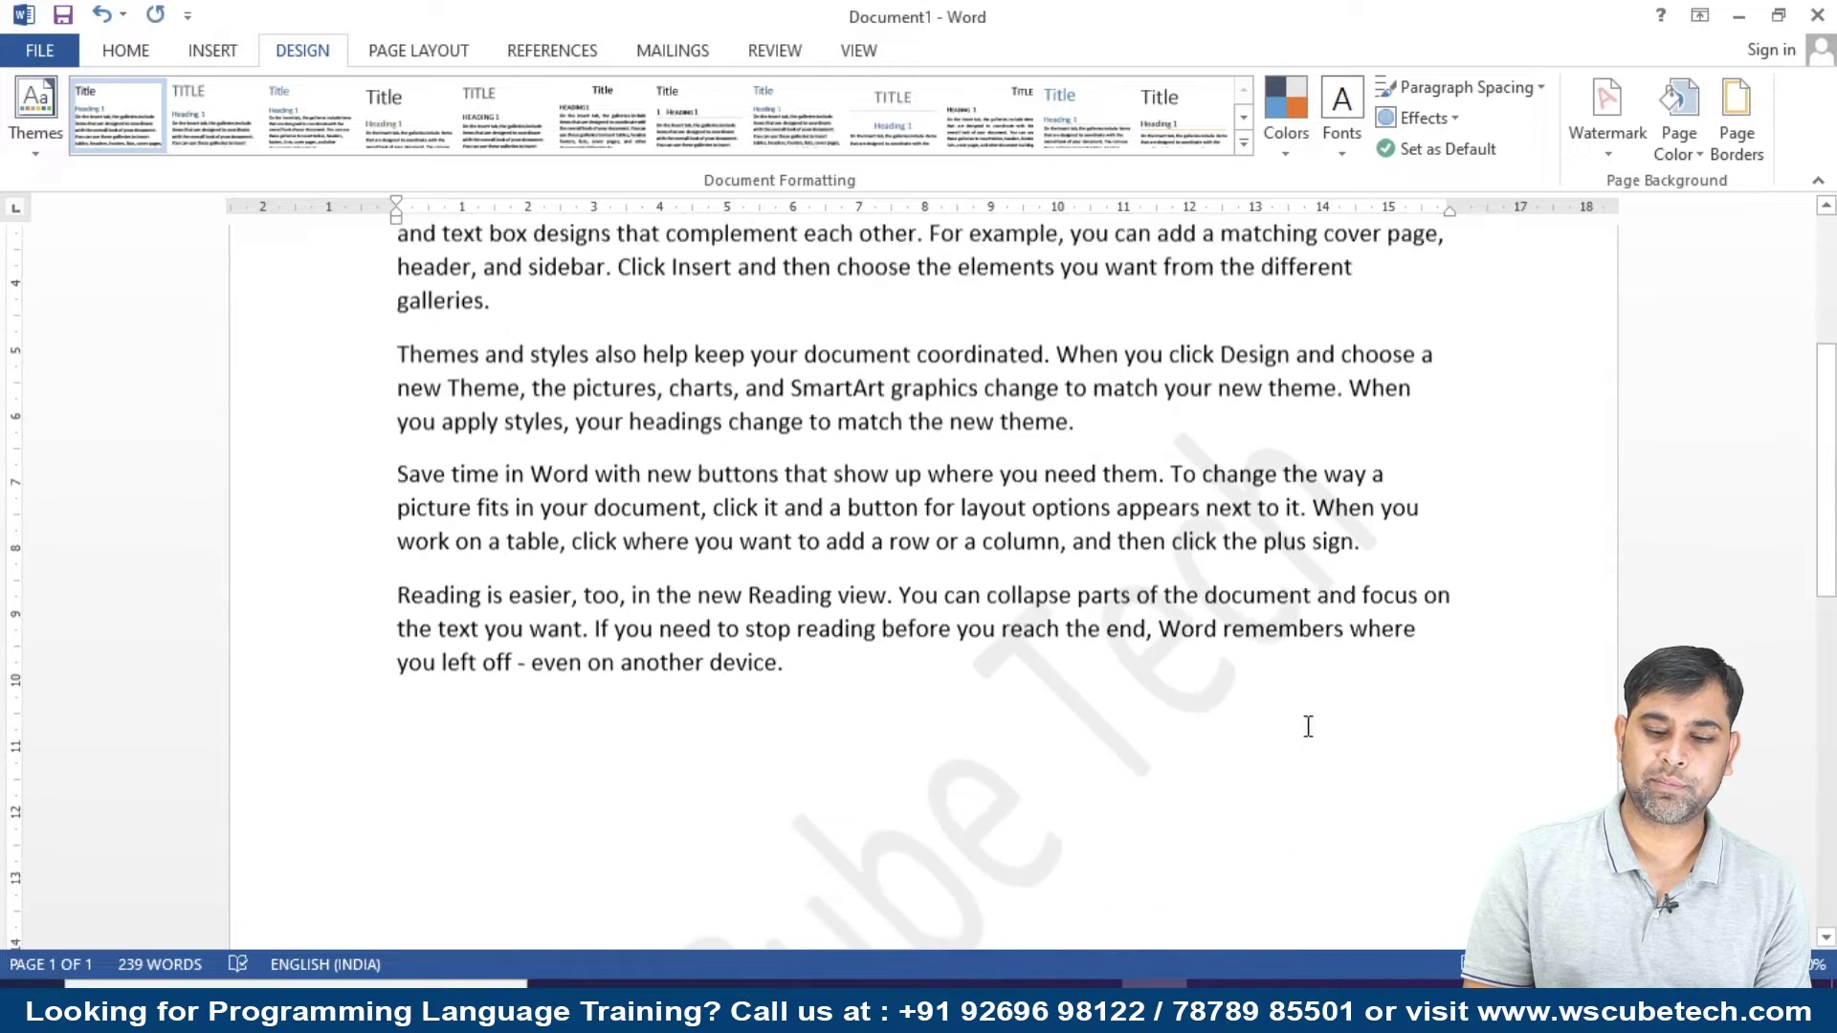
{"action": "scroll", "coordinate": [1306, 725], "scroll_direction": "down", "scroll_amount": 1}
{"action": "scroll", "coordinate": [1306, 725], "scroll_direction": "down", "scroll_amount": 2}
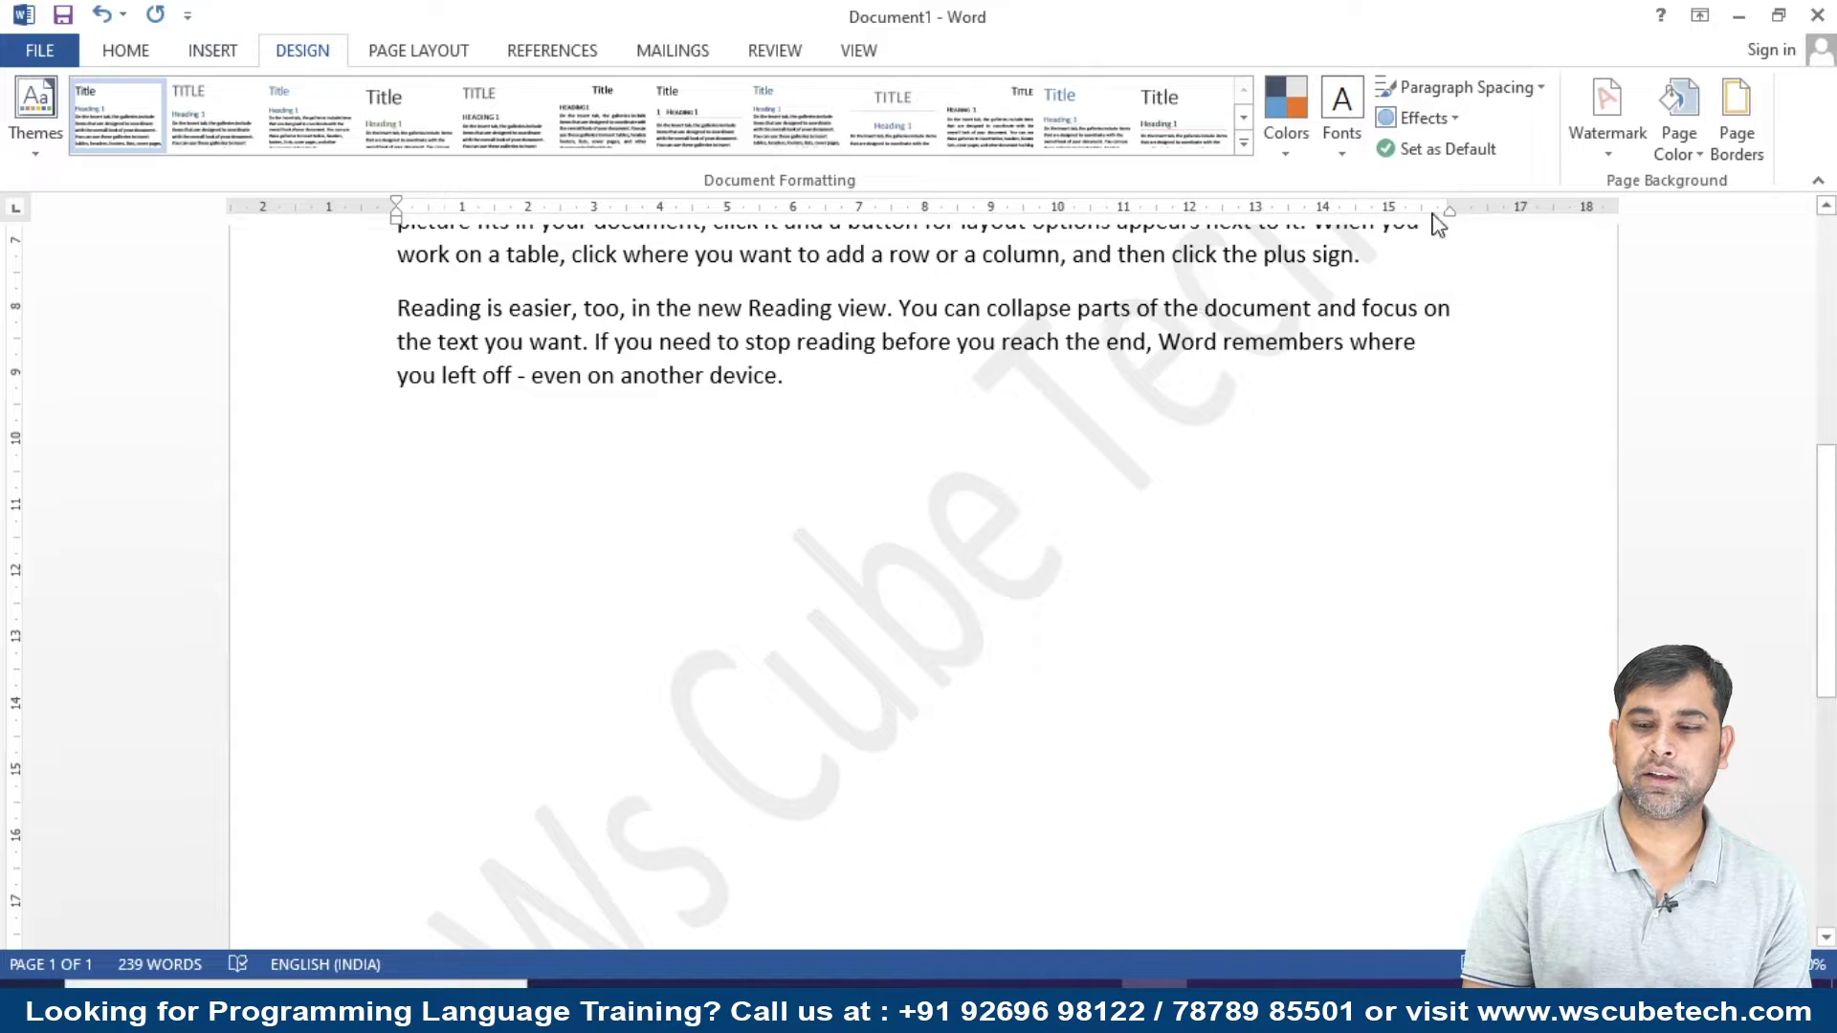
{"action": "left_click", "coordinate": [1676, 150]}
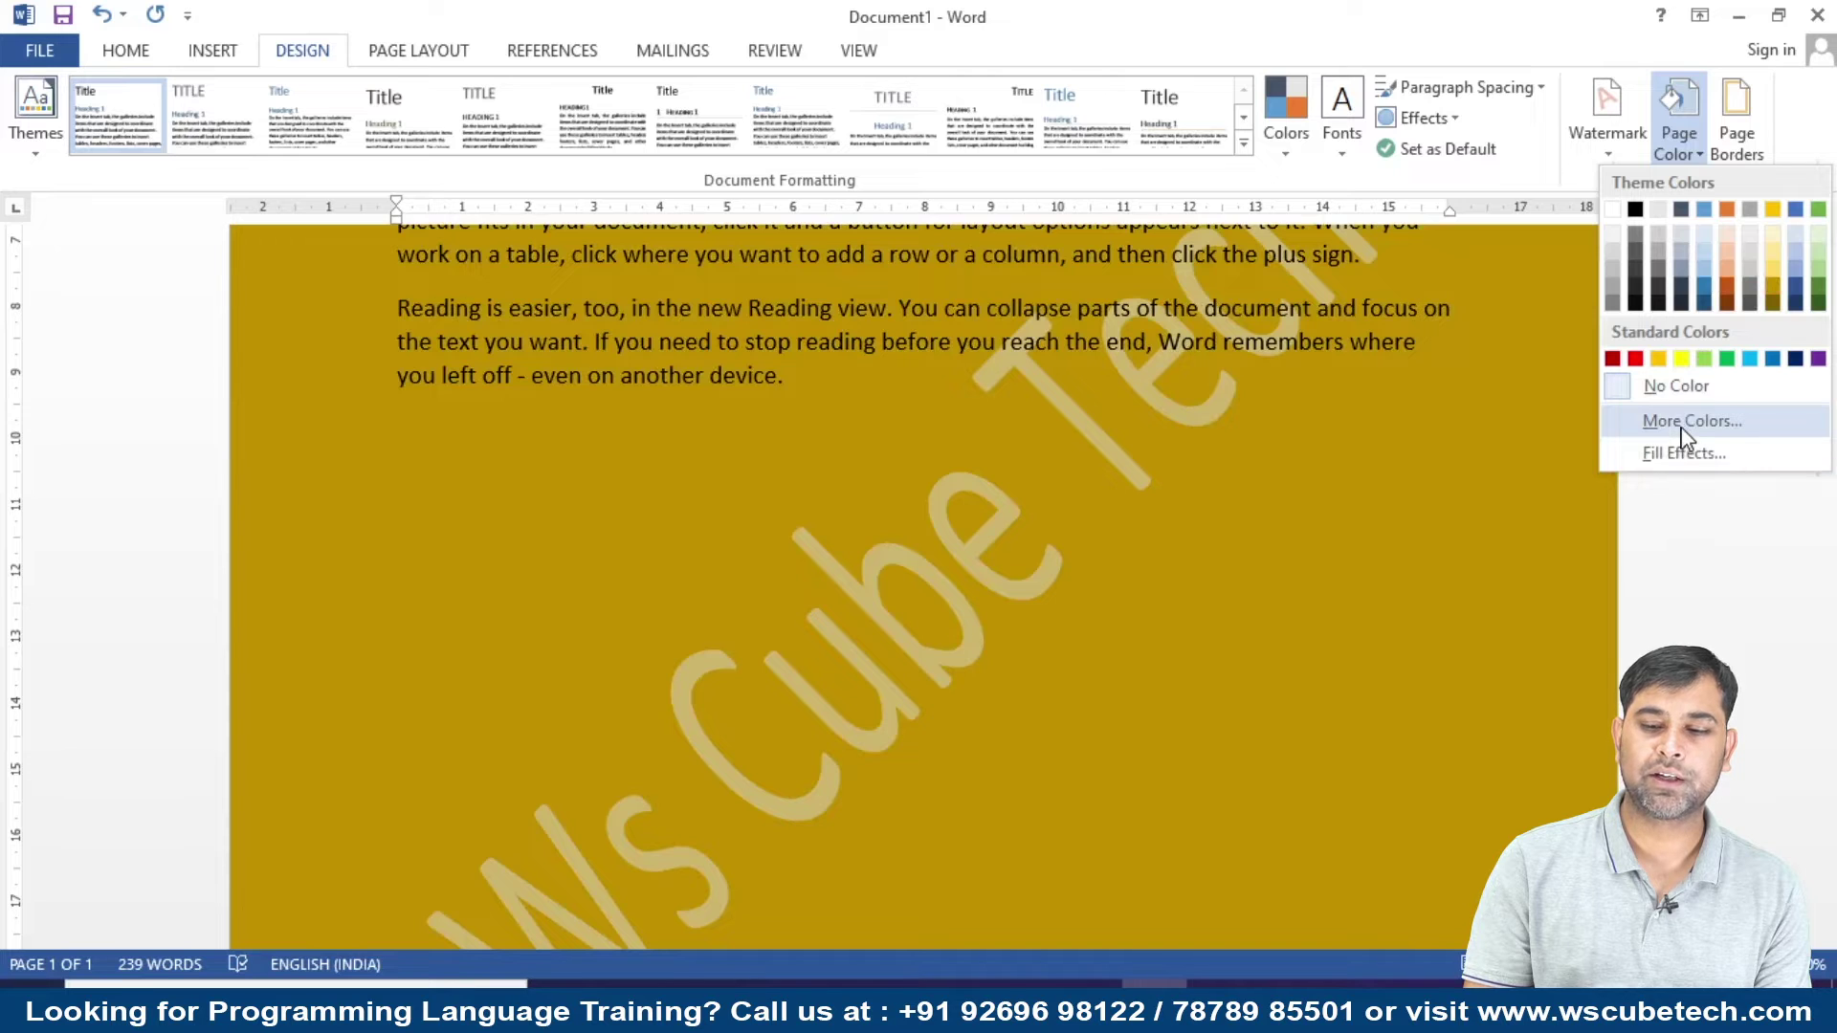
Set a custom light green page colour (RGB 121, 227, 161) from More Colors.
{"action": "left_click", "coordinate": [1681, 427]}
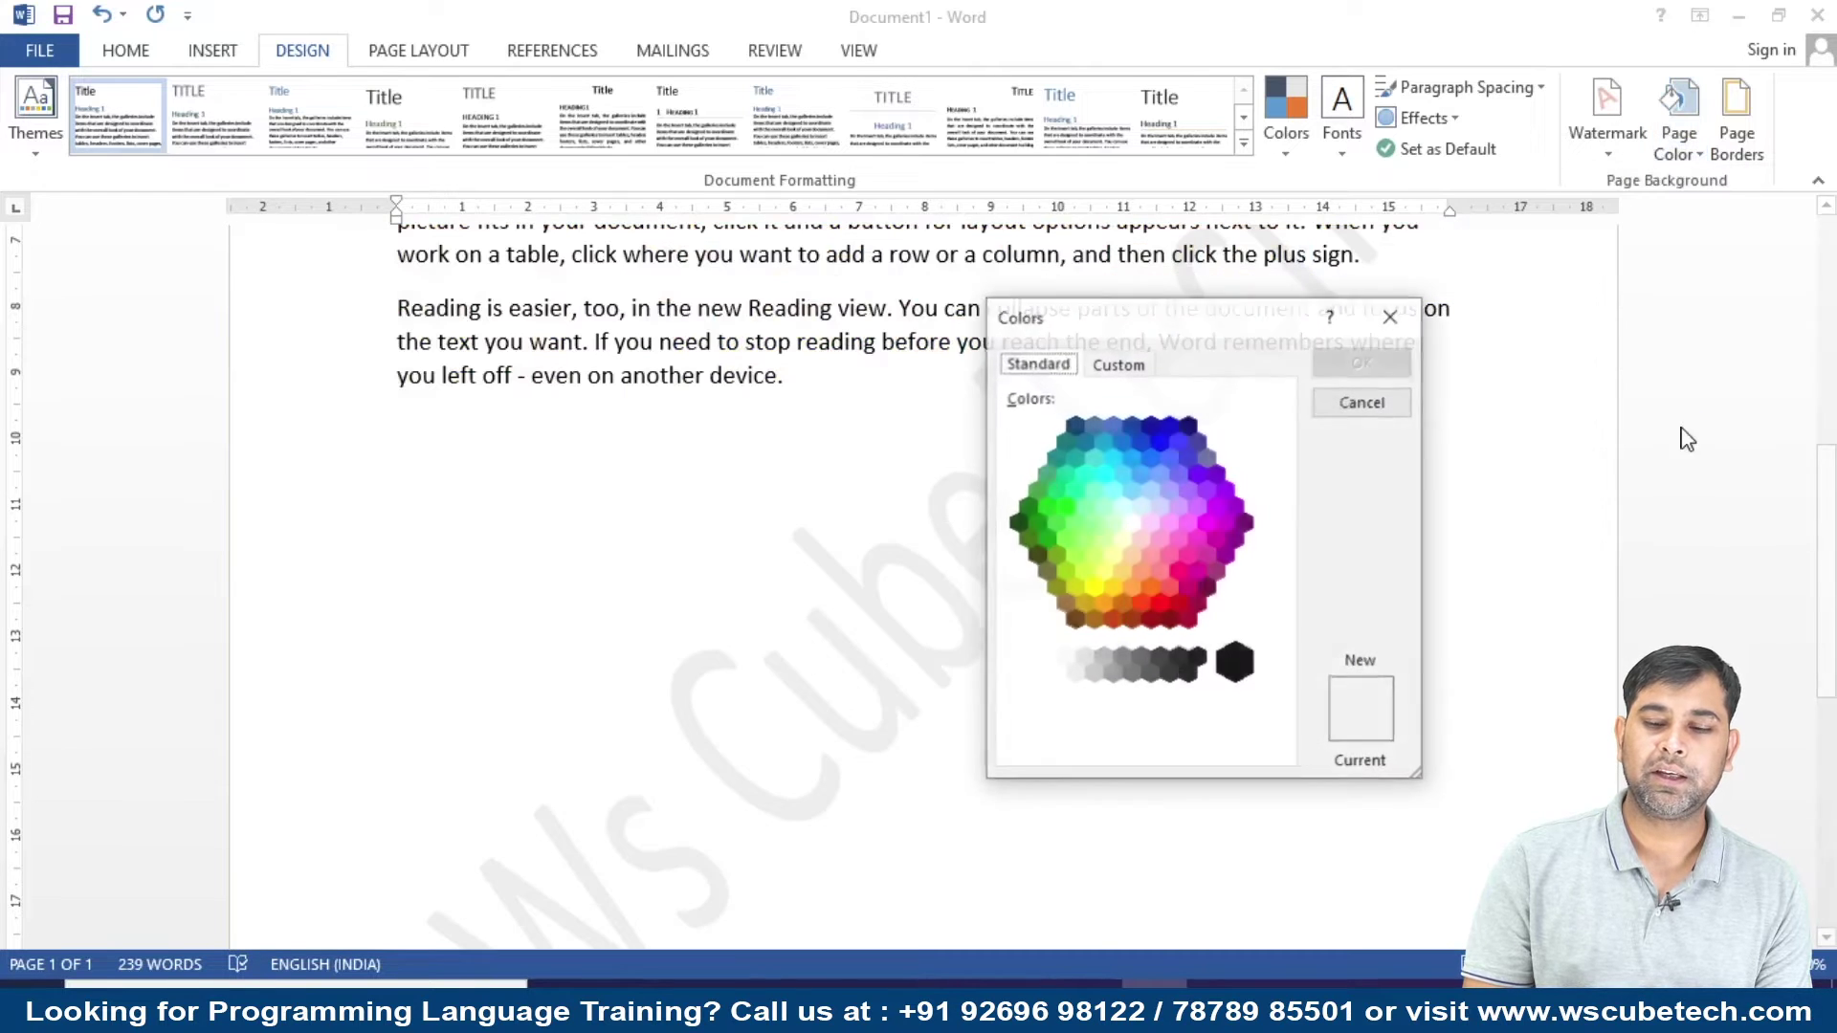
{"action": "left_click", "coordinate": [1117, 366]}
{"action": "left_click_drag", "start_coordinate": [1127, 514], "coordinate": [1099, 477]}
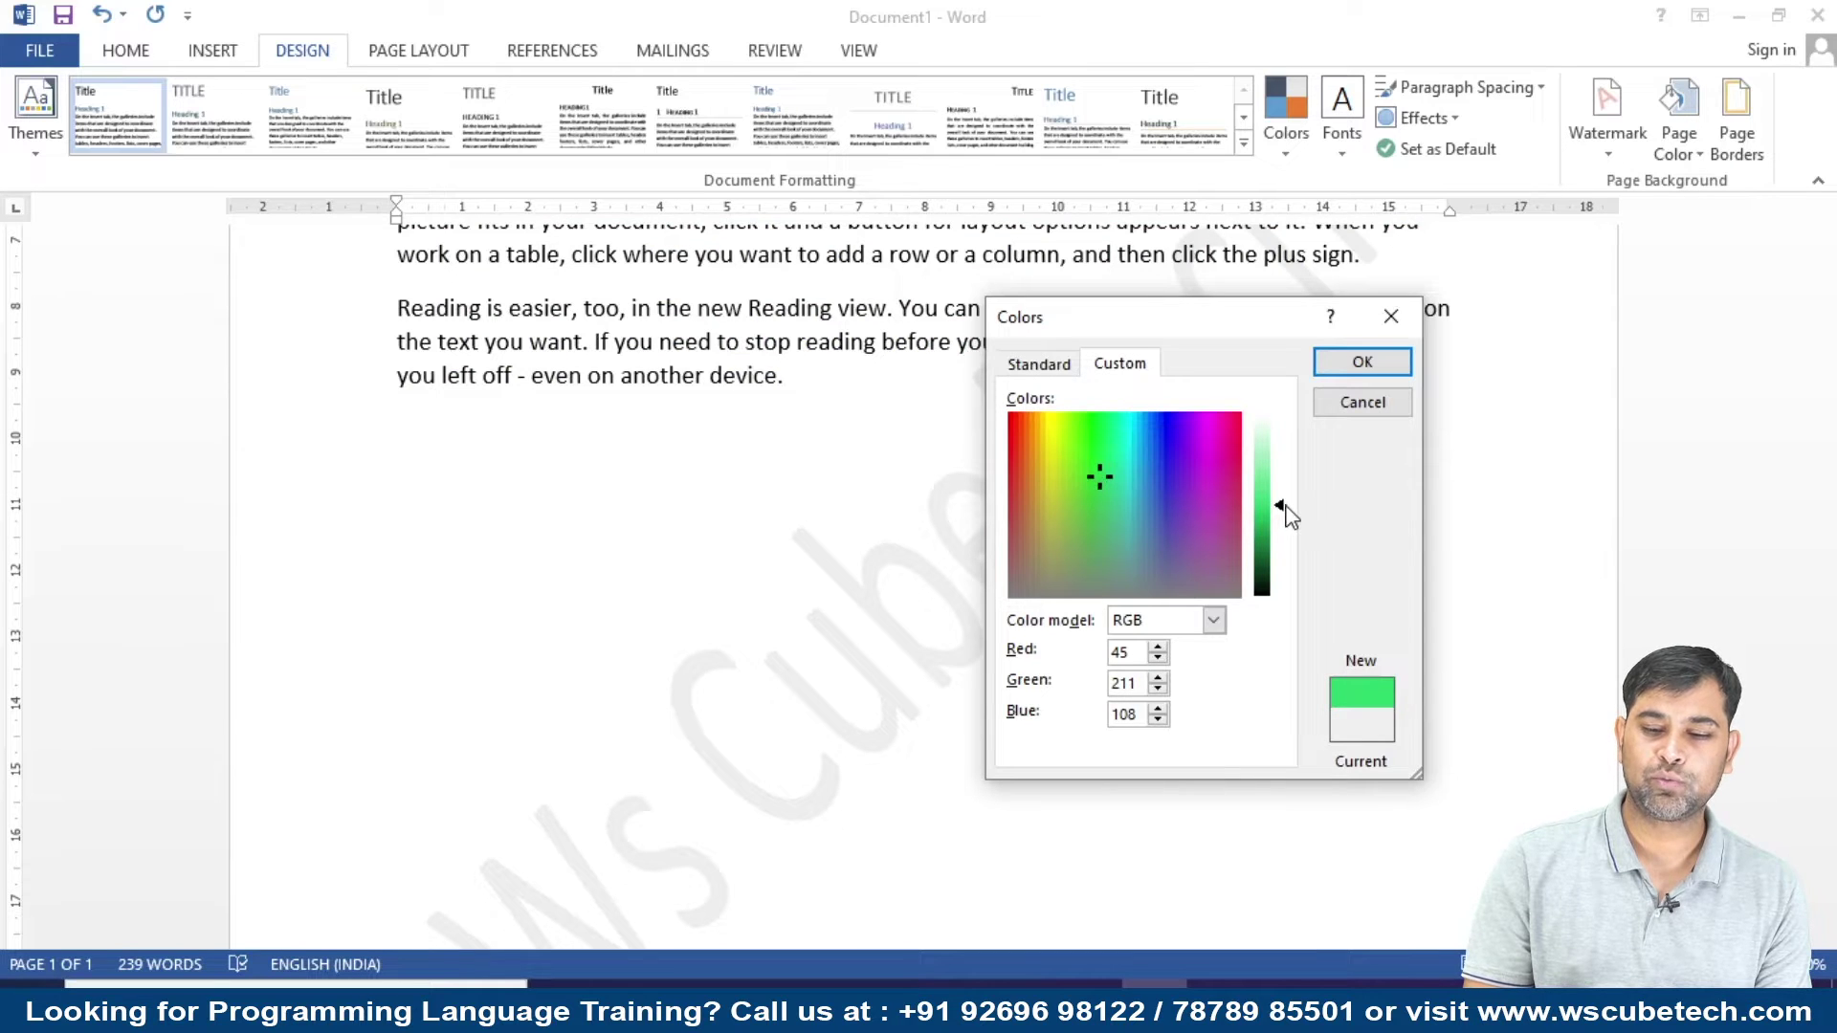
{"action": "left_click_drag", "start_coordinate": [1280, 506], "coordinate": [1284, 484]}
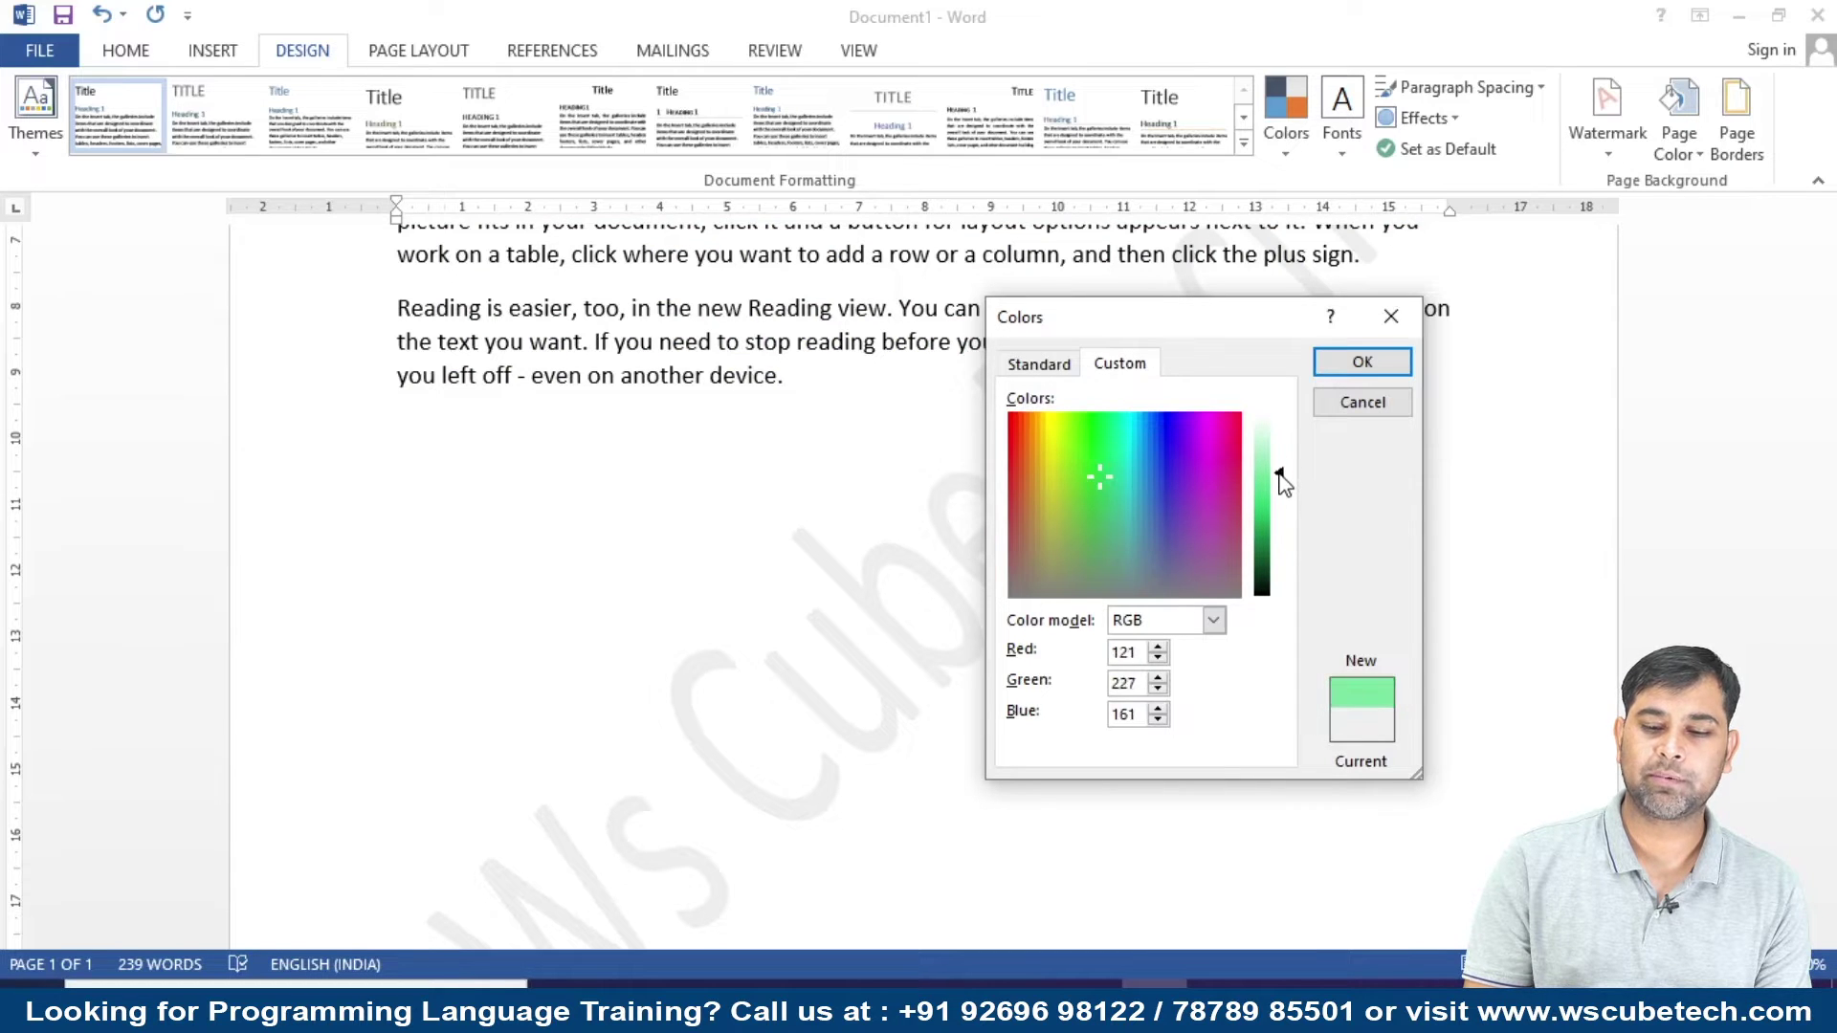
{"action": "left_click", "coordinate": [1370, 365]}
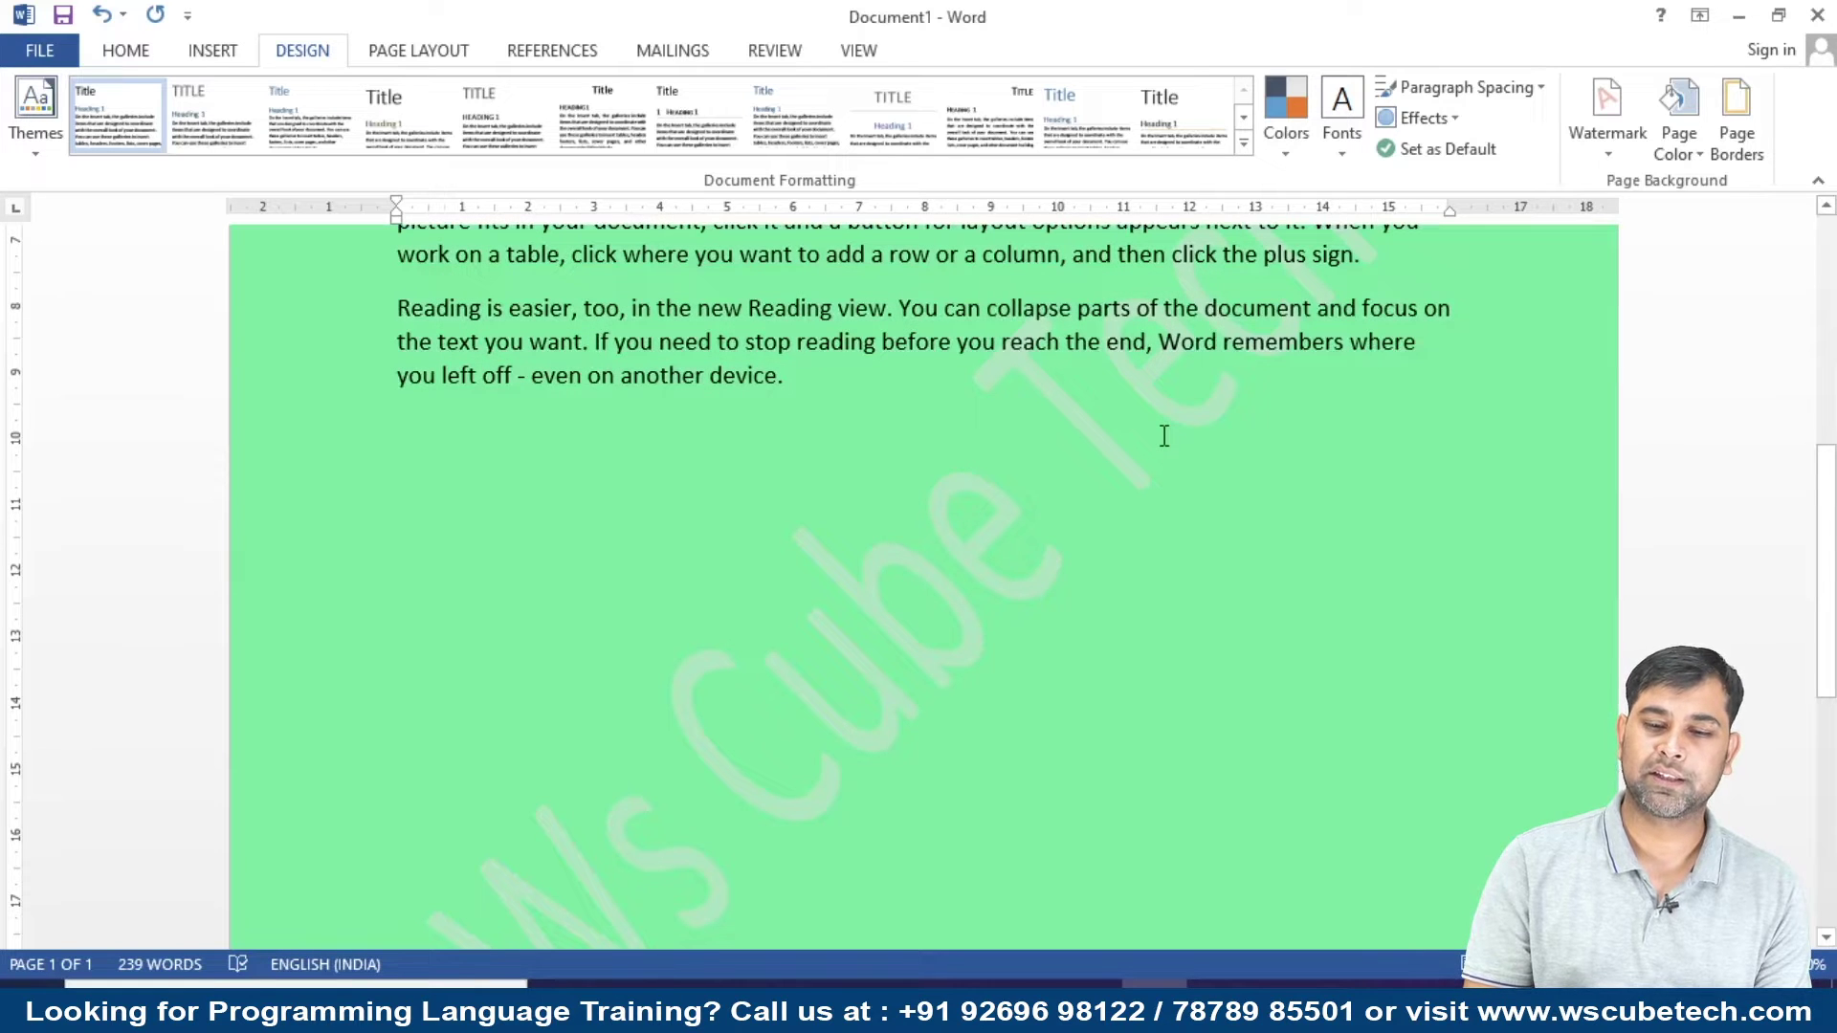
{"action": "left_click", "coordinate": [1690, 144]}
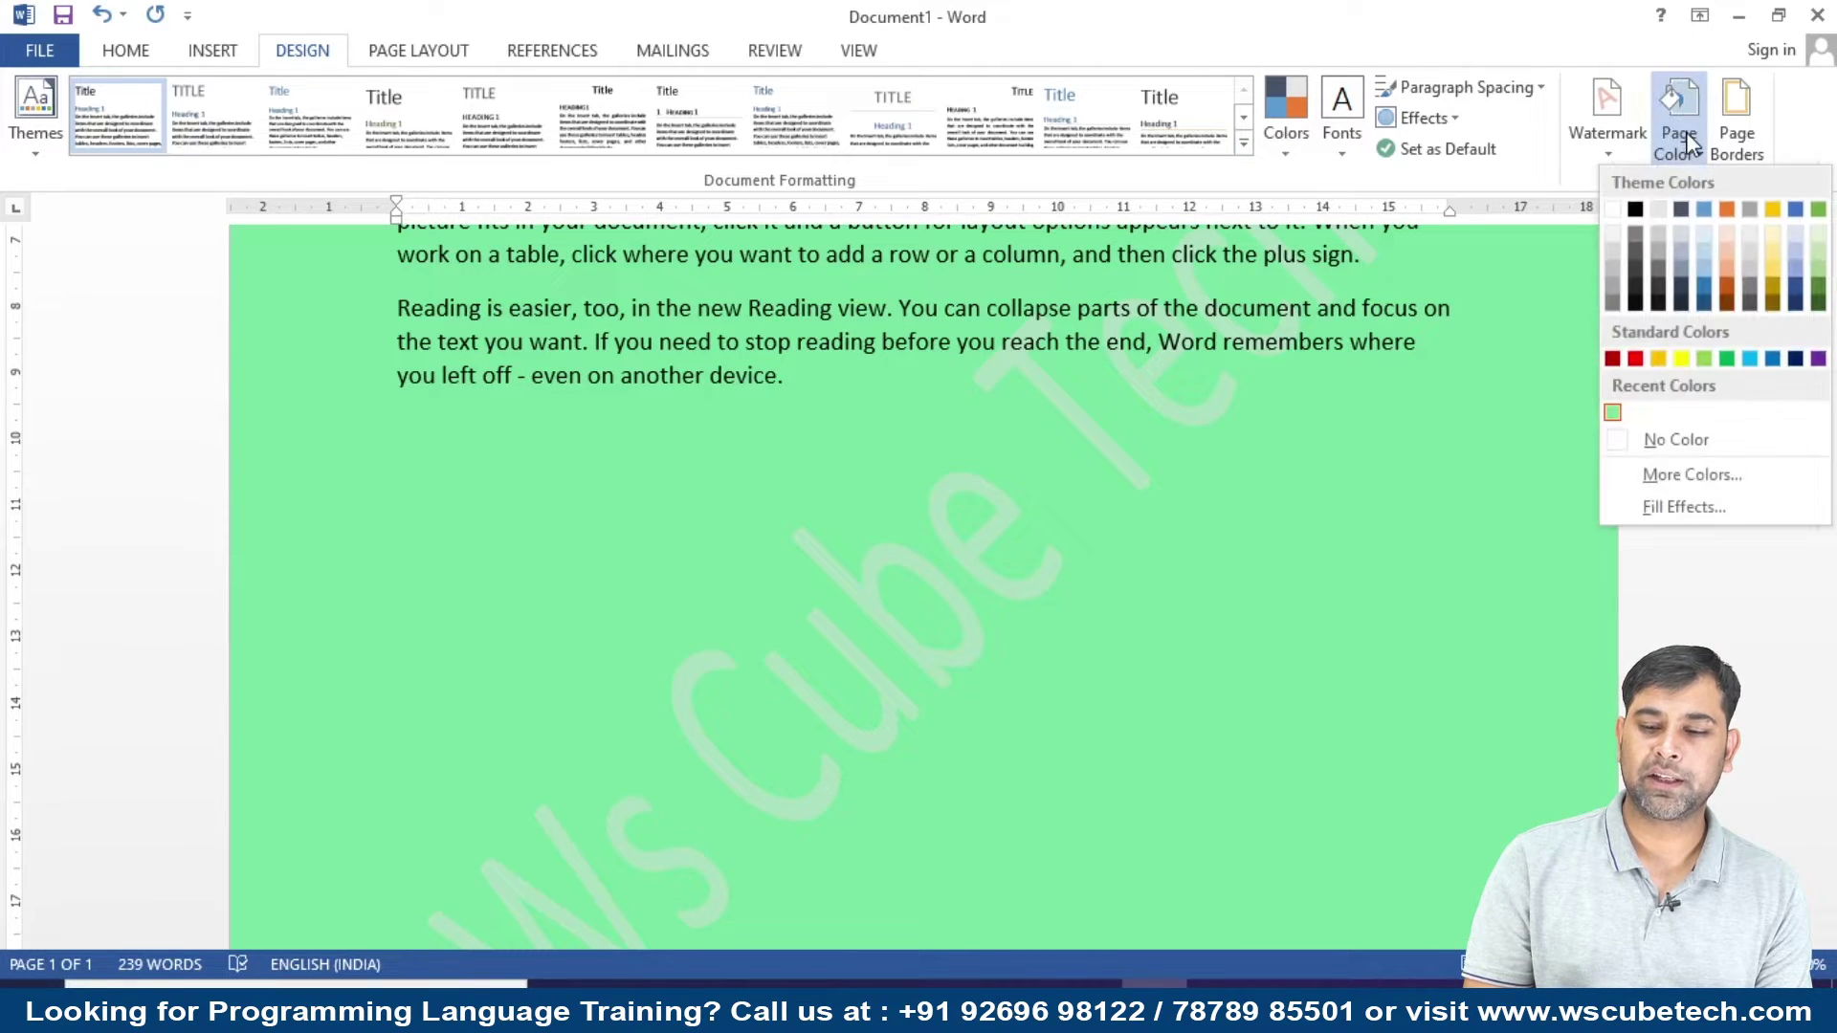
Set up a two-colour gradient fill with red as Color 1 and blue as Color 2.
{"action": "left_click", "coordinate": [1681, 507]}
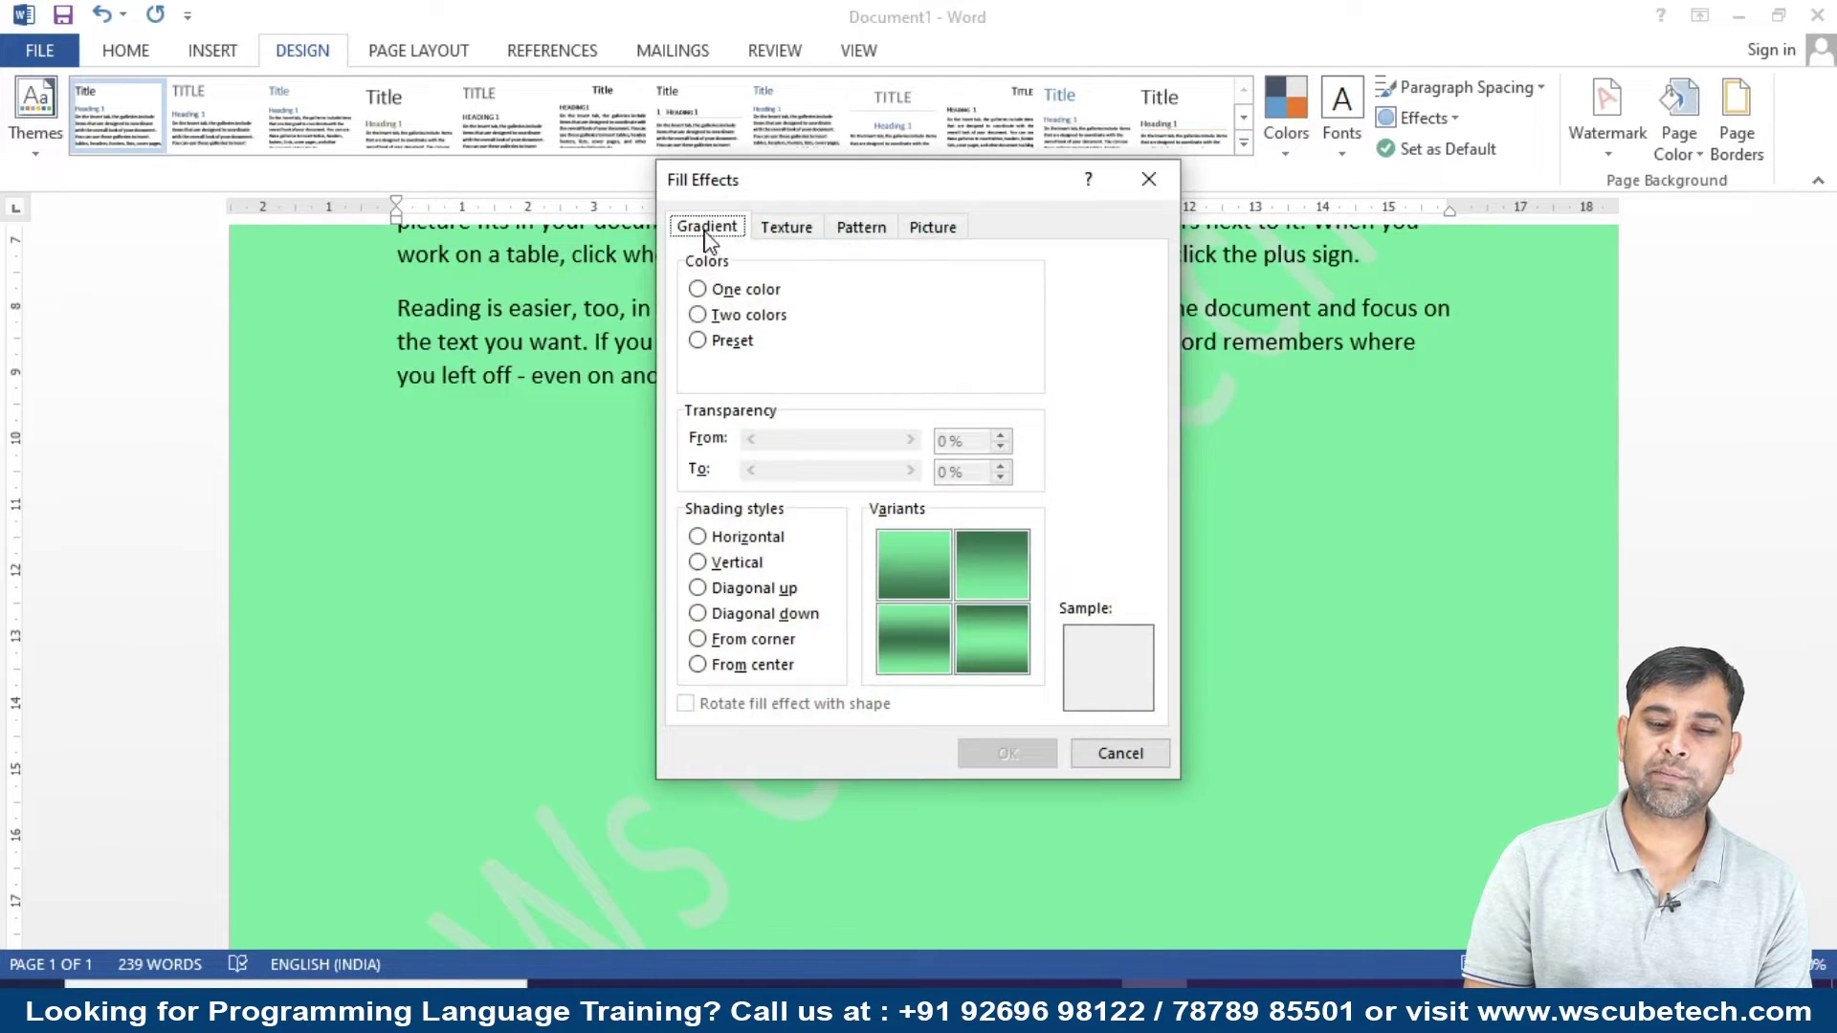
{"action": "left_click", "coordinate": [723, 290]}
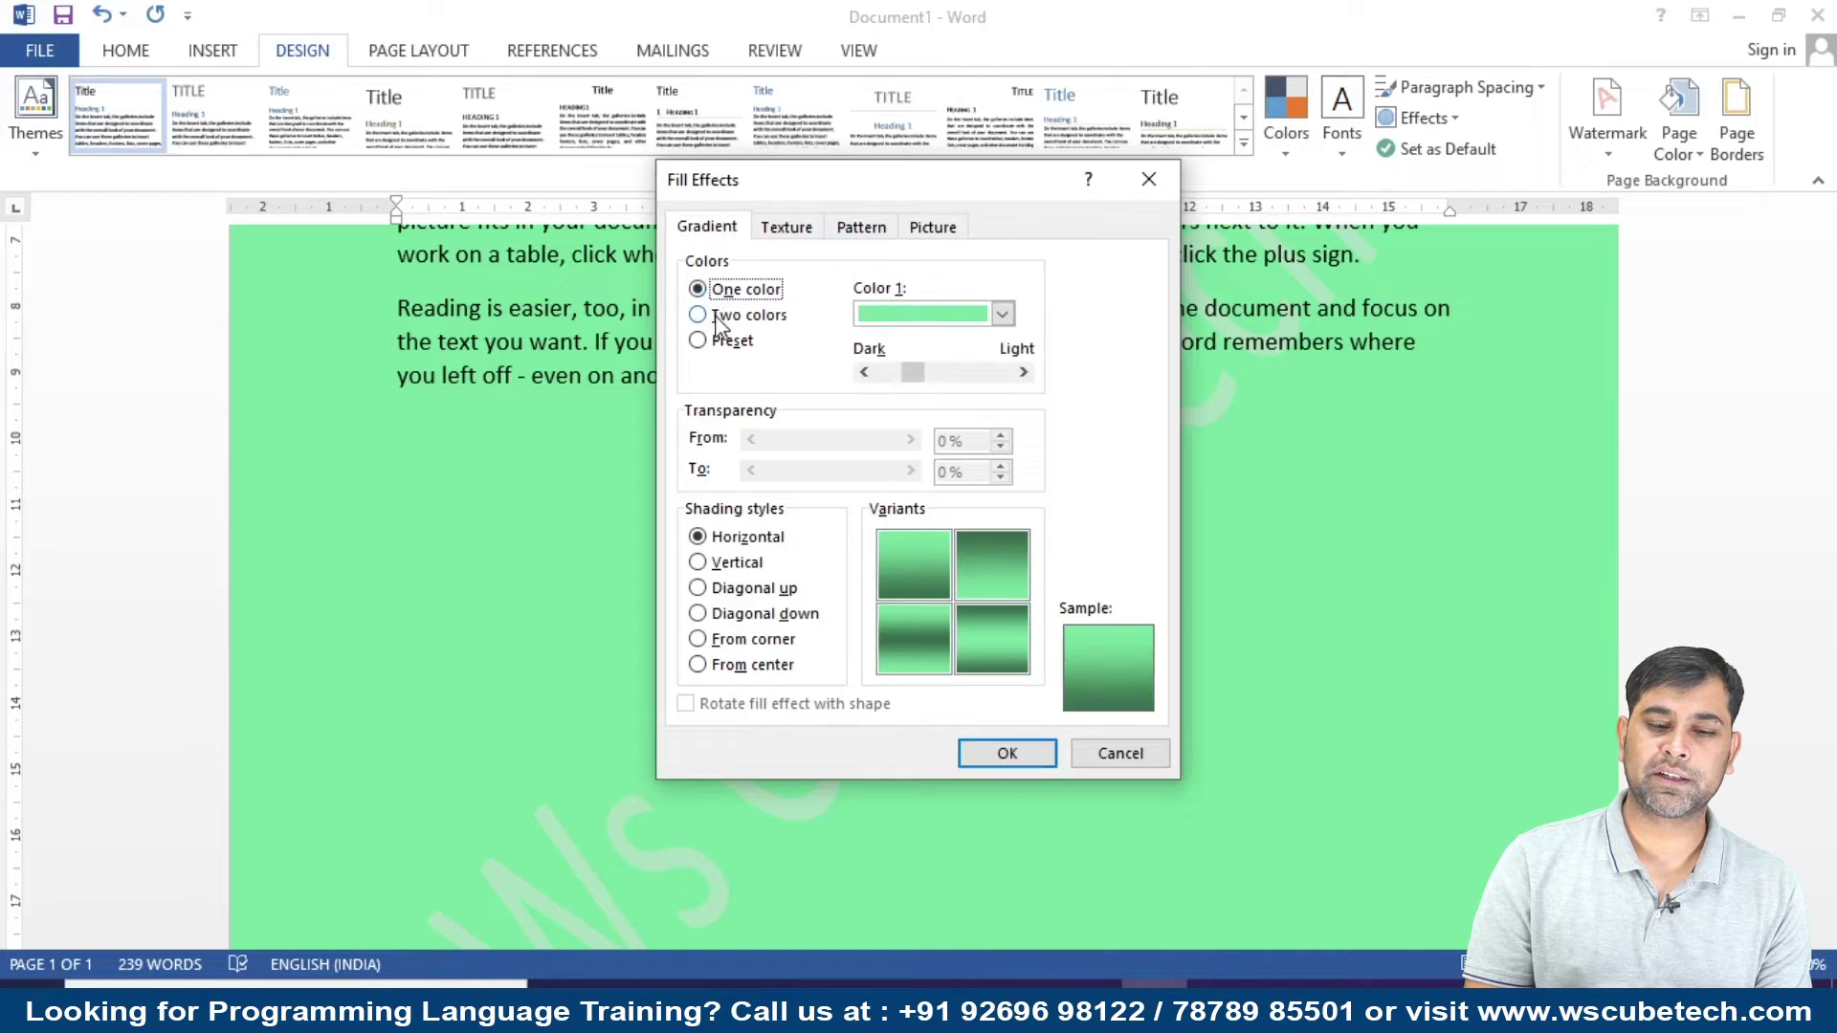
{"action": "left_click", "coordinate": [723, 317]}
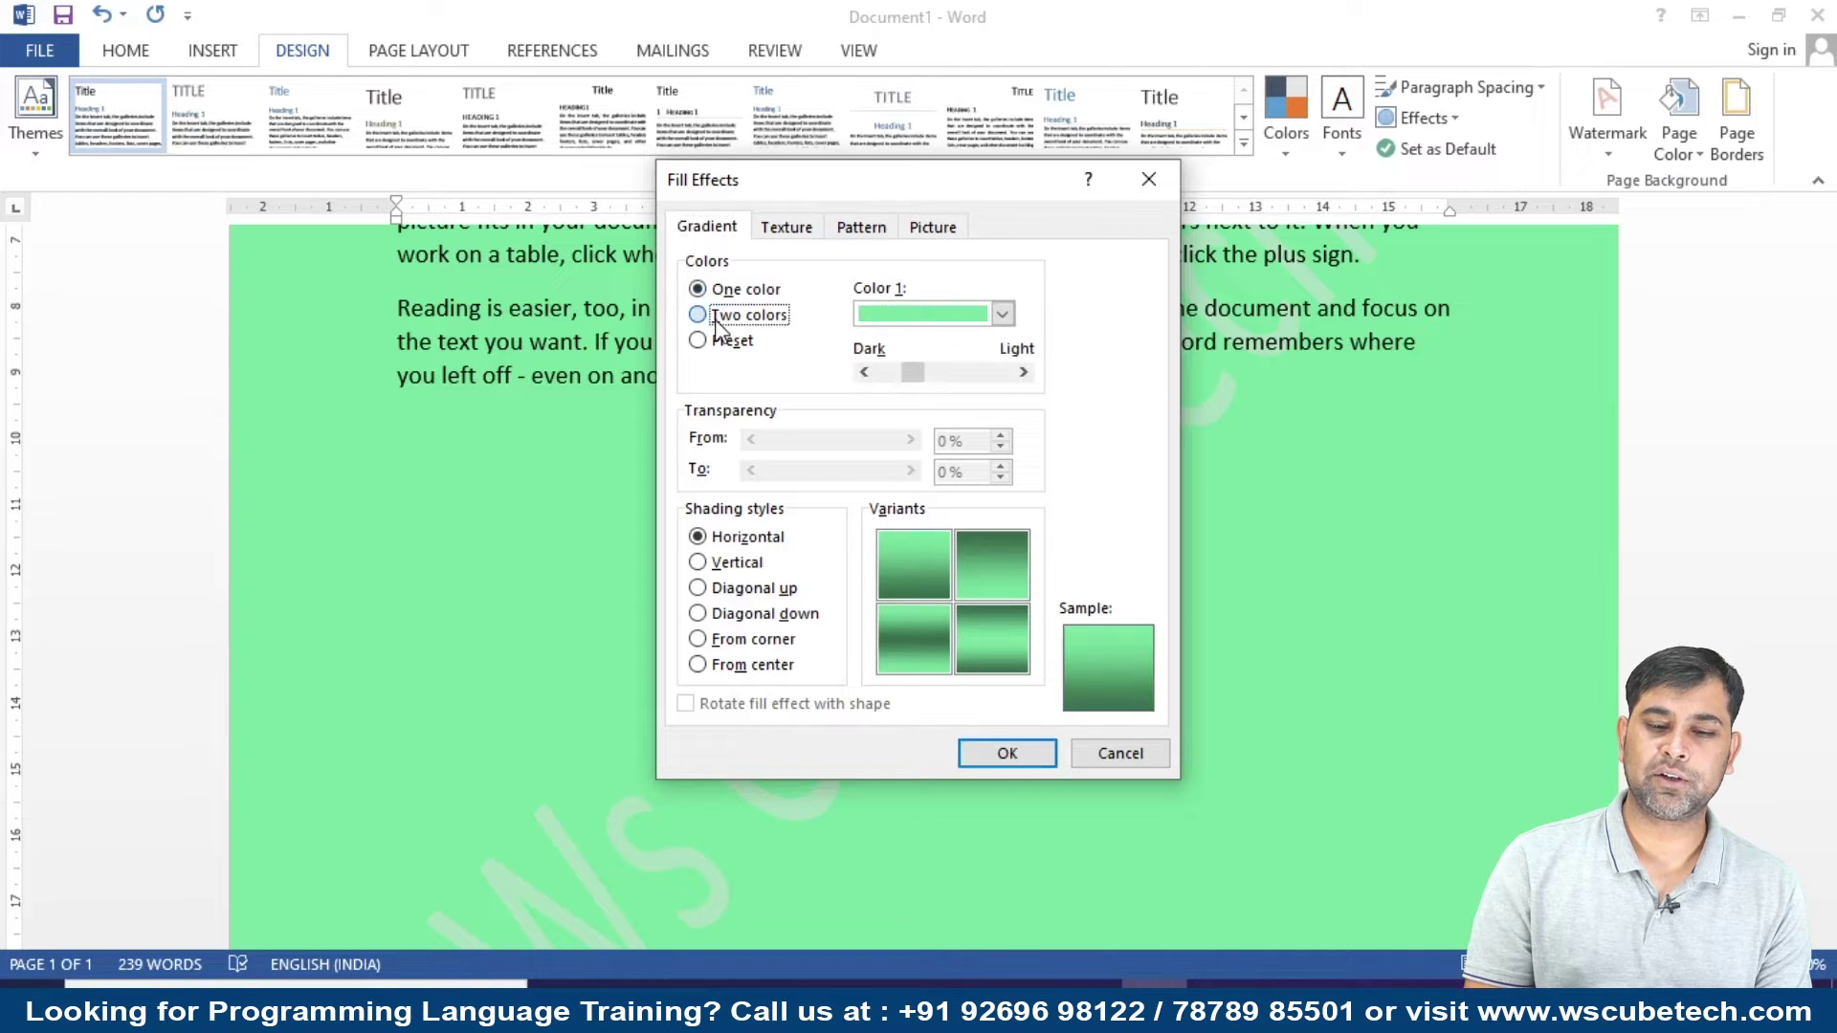
{"action": "left_click", "coordinate": [1002, 314]}
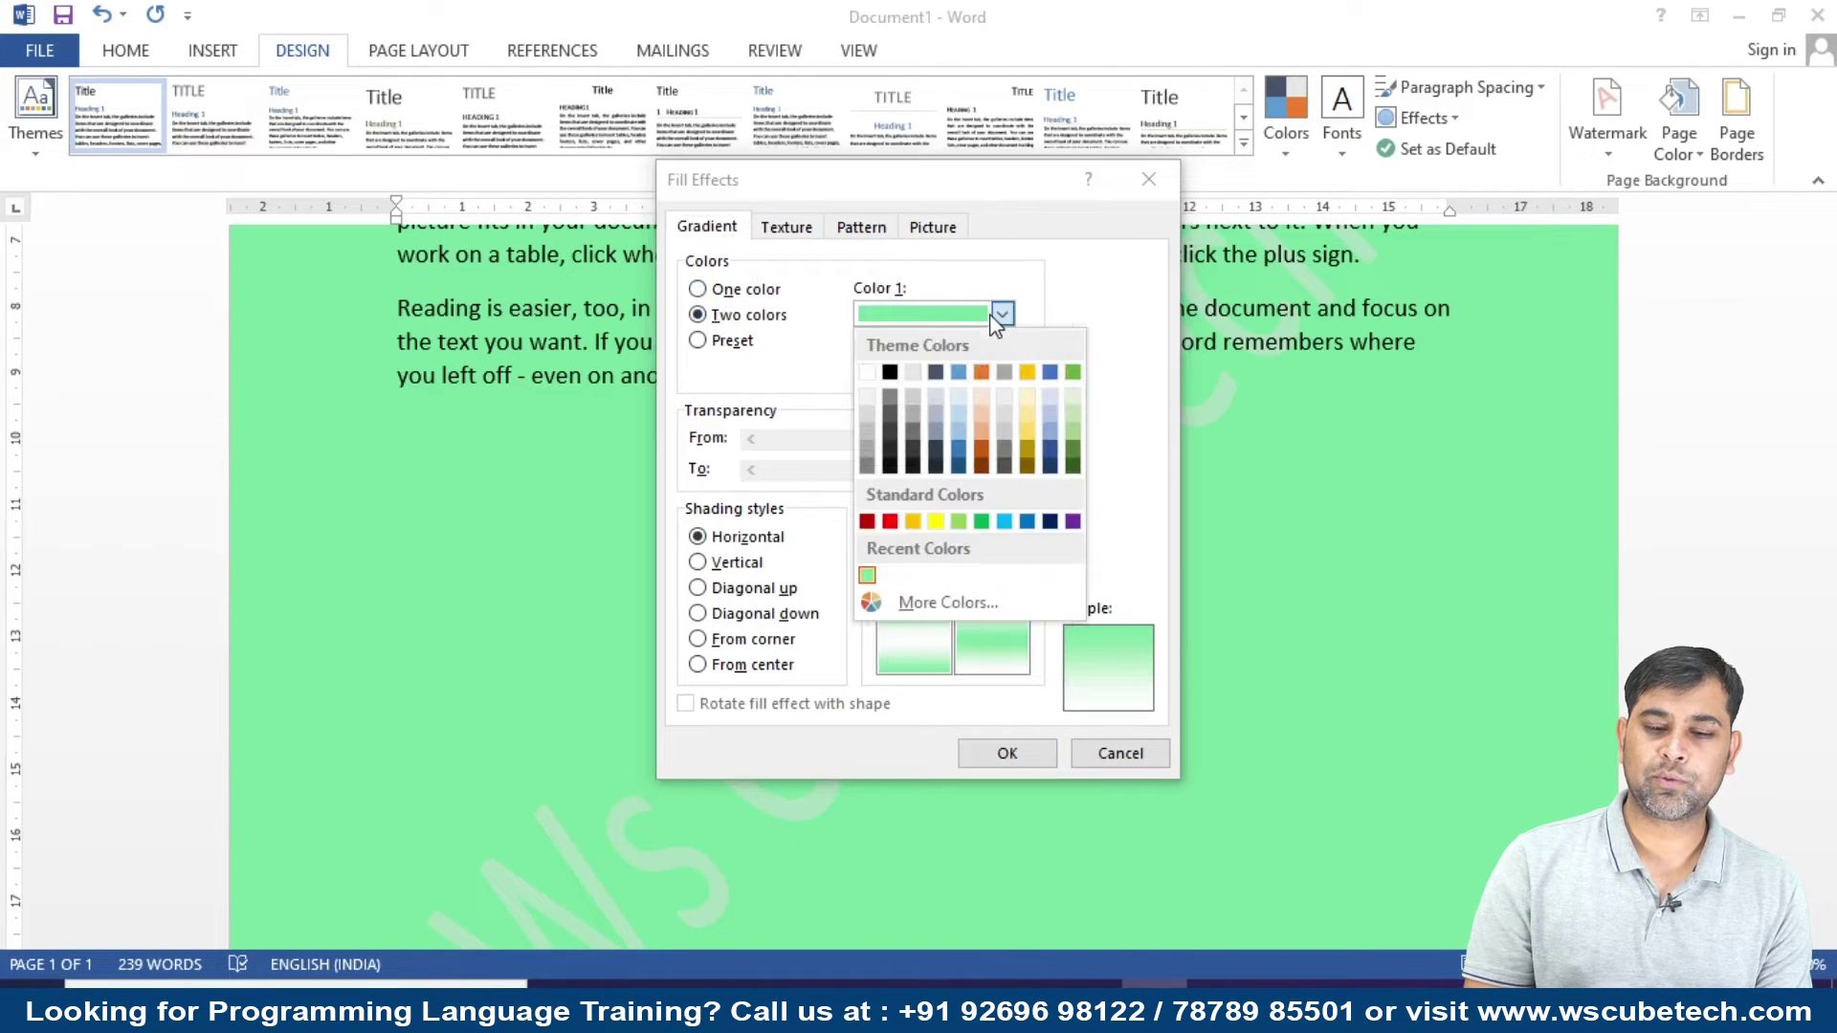
{"action": "left_click", "coordinate": [889, 523]}
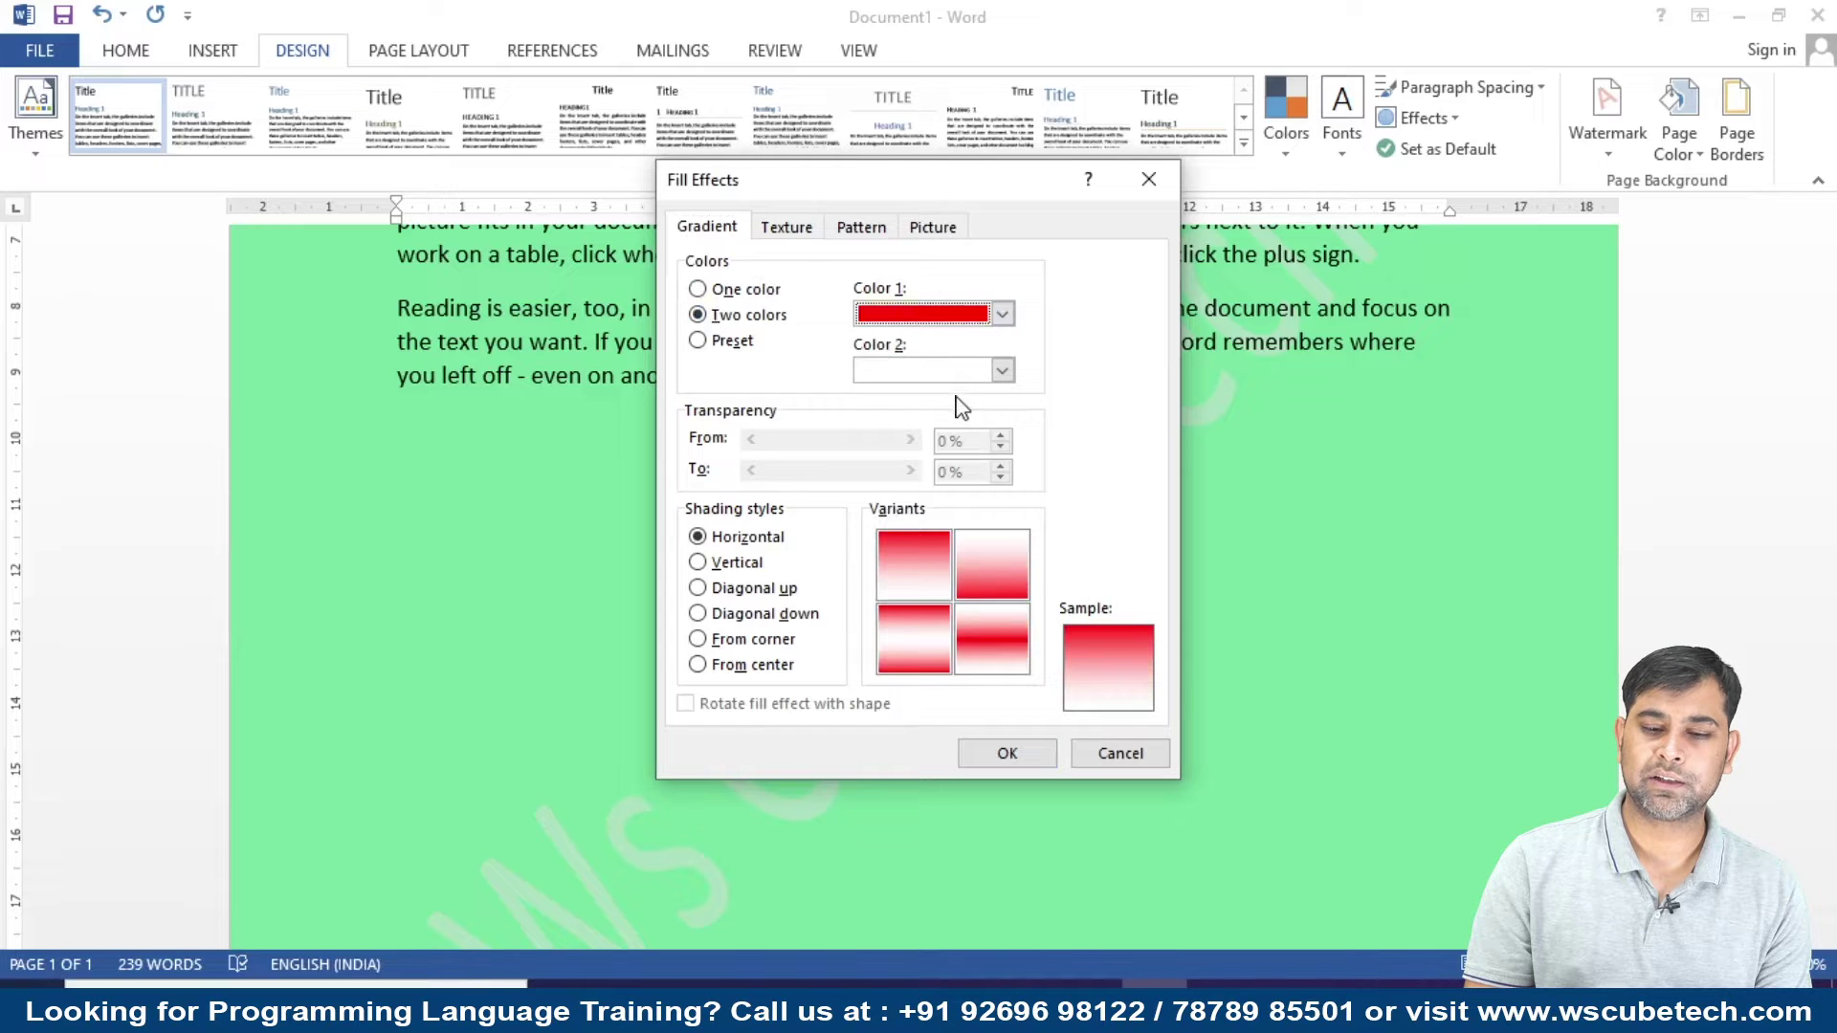
{"action": "left_click", "coordinate": [1001, 370]}
{"action": "left_click", "coordinate": [956, 513]}
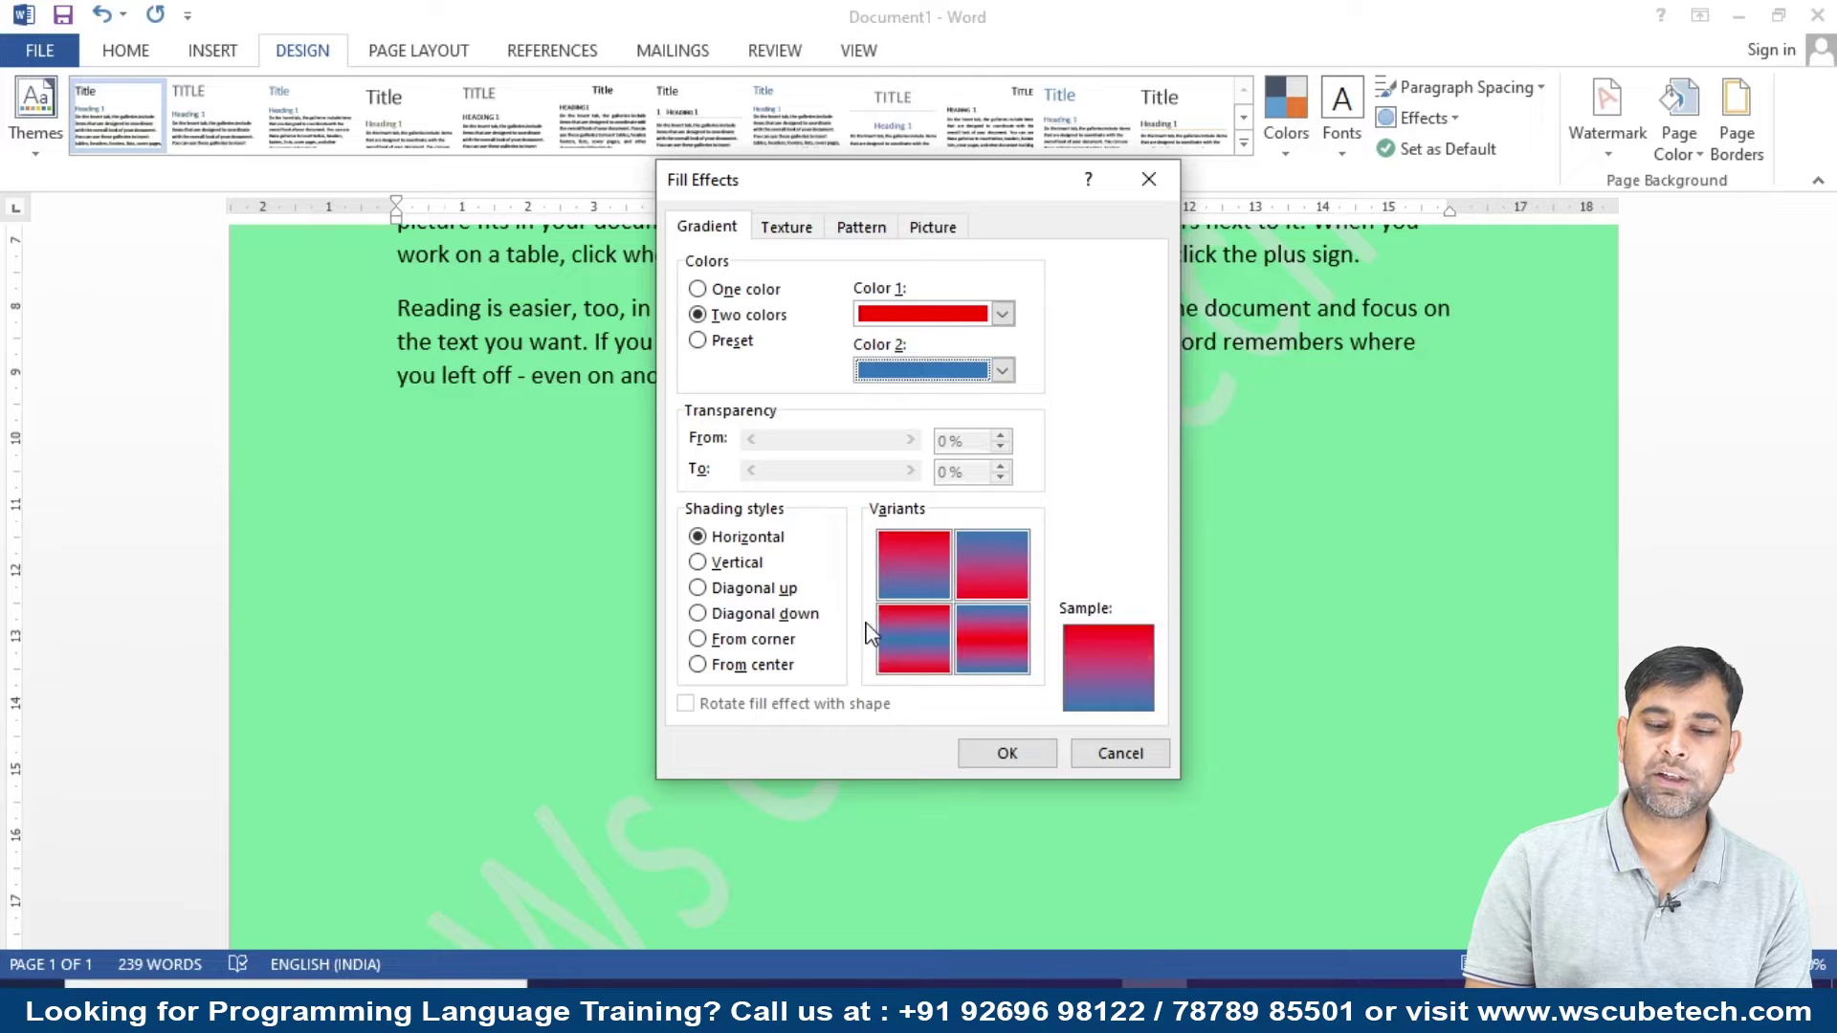
Choose From center shading with the blue-outer, red-centre variant and apply the gradient.
{"action": "left_click", "coordinate": [735, 565]}
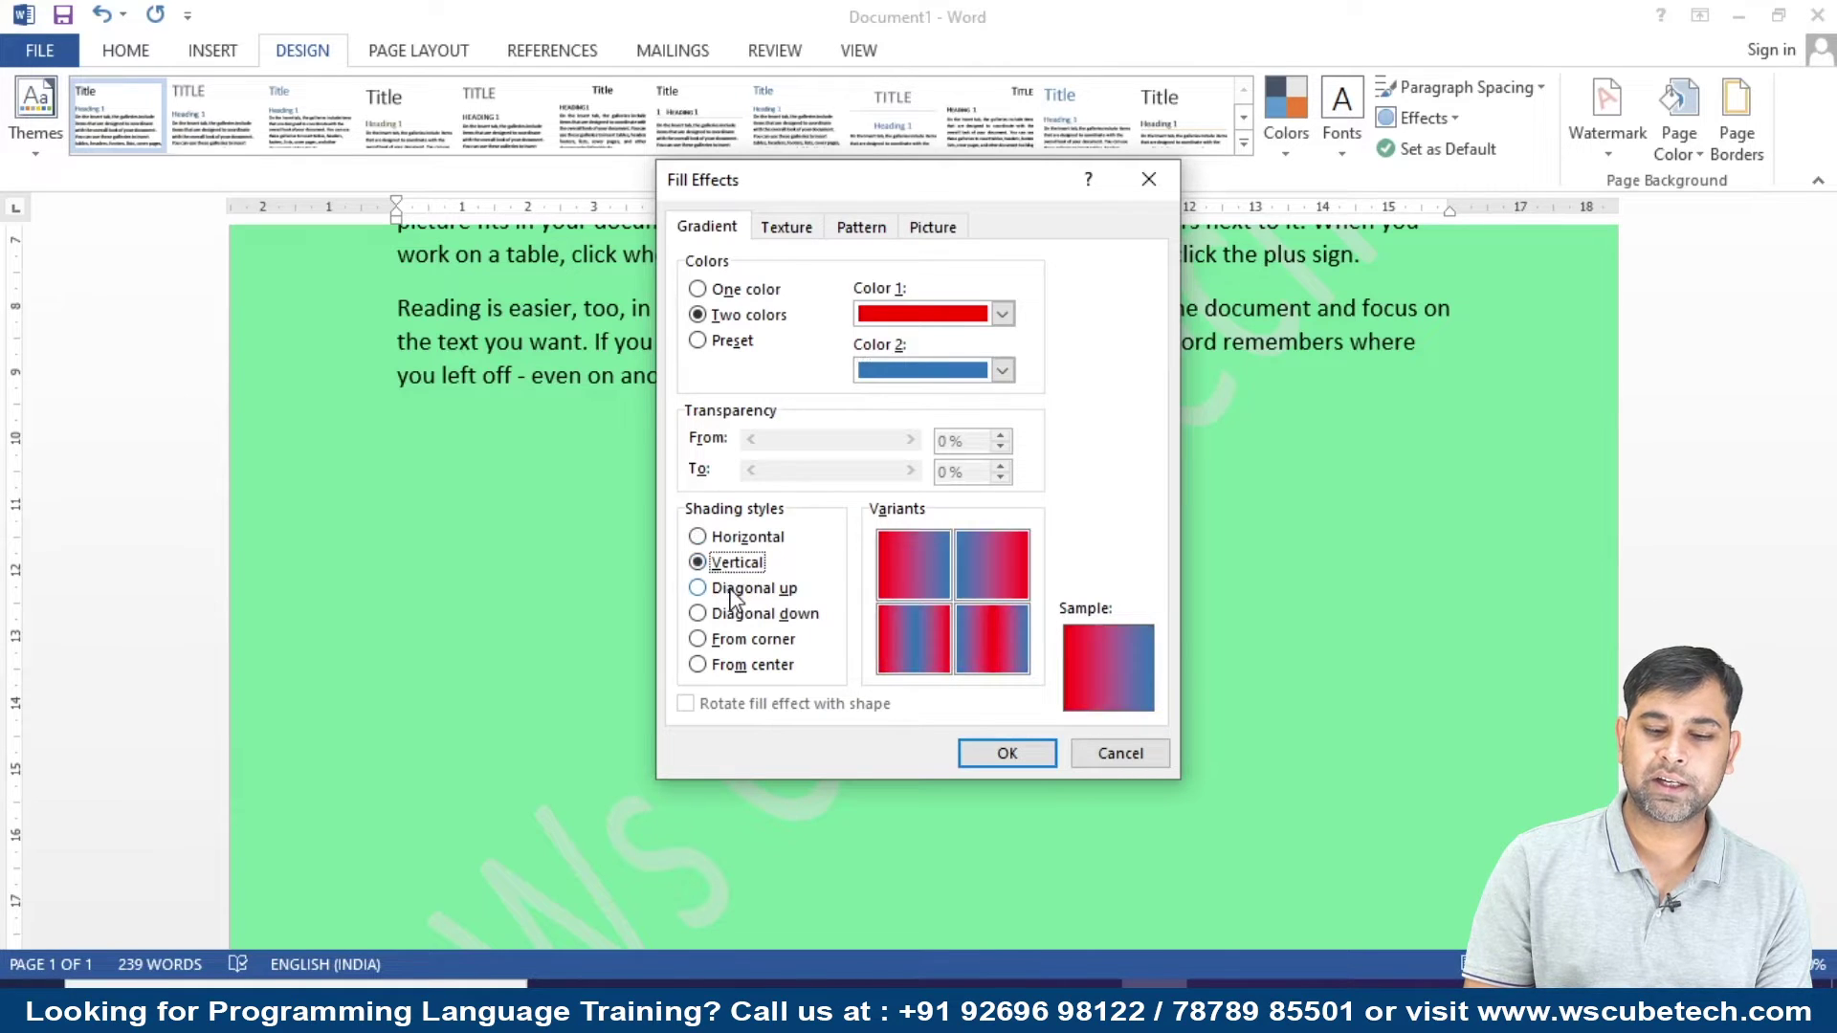
{"action": "left_click", "coordinate": [733, 594]}
{"action": "left_click", "coordinate": [733, 615]}
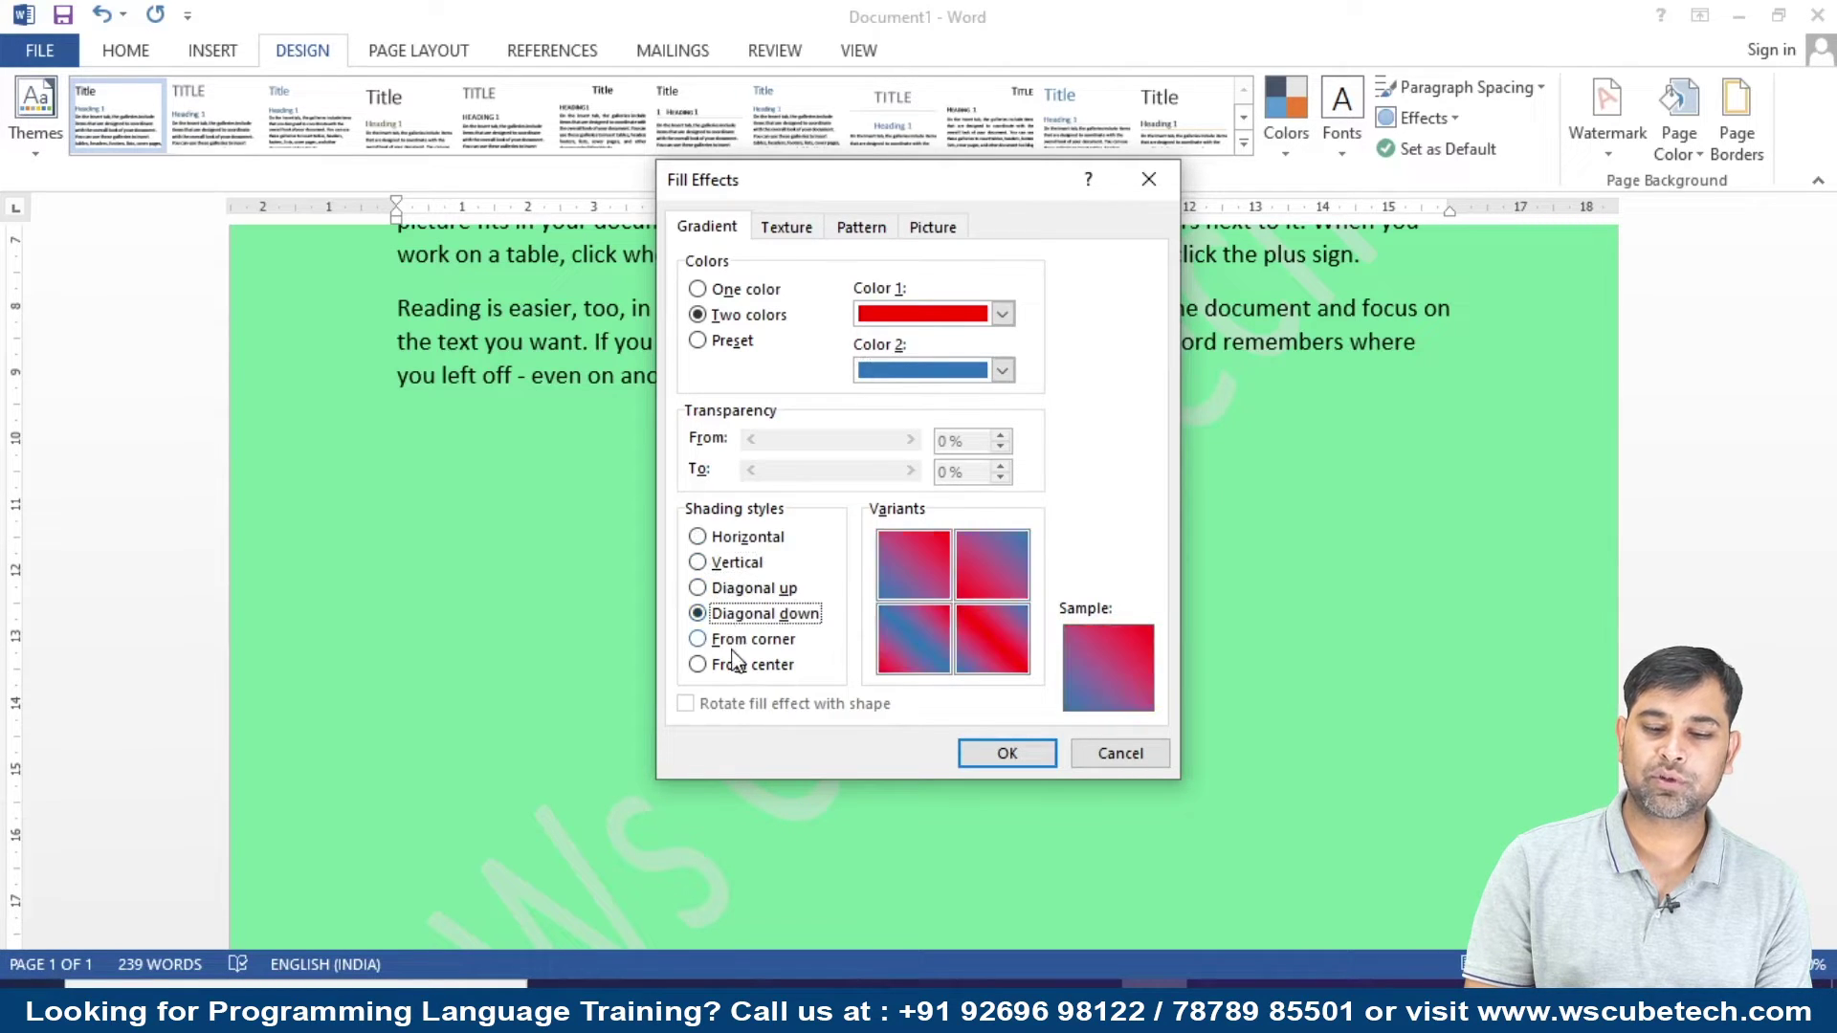
{"action": "left_click", "coordinate": [733, 641]}
{"action": "left_click", "coordinate": [738, 666]}
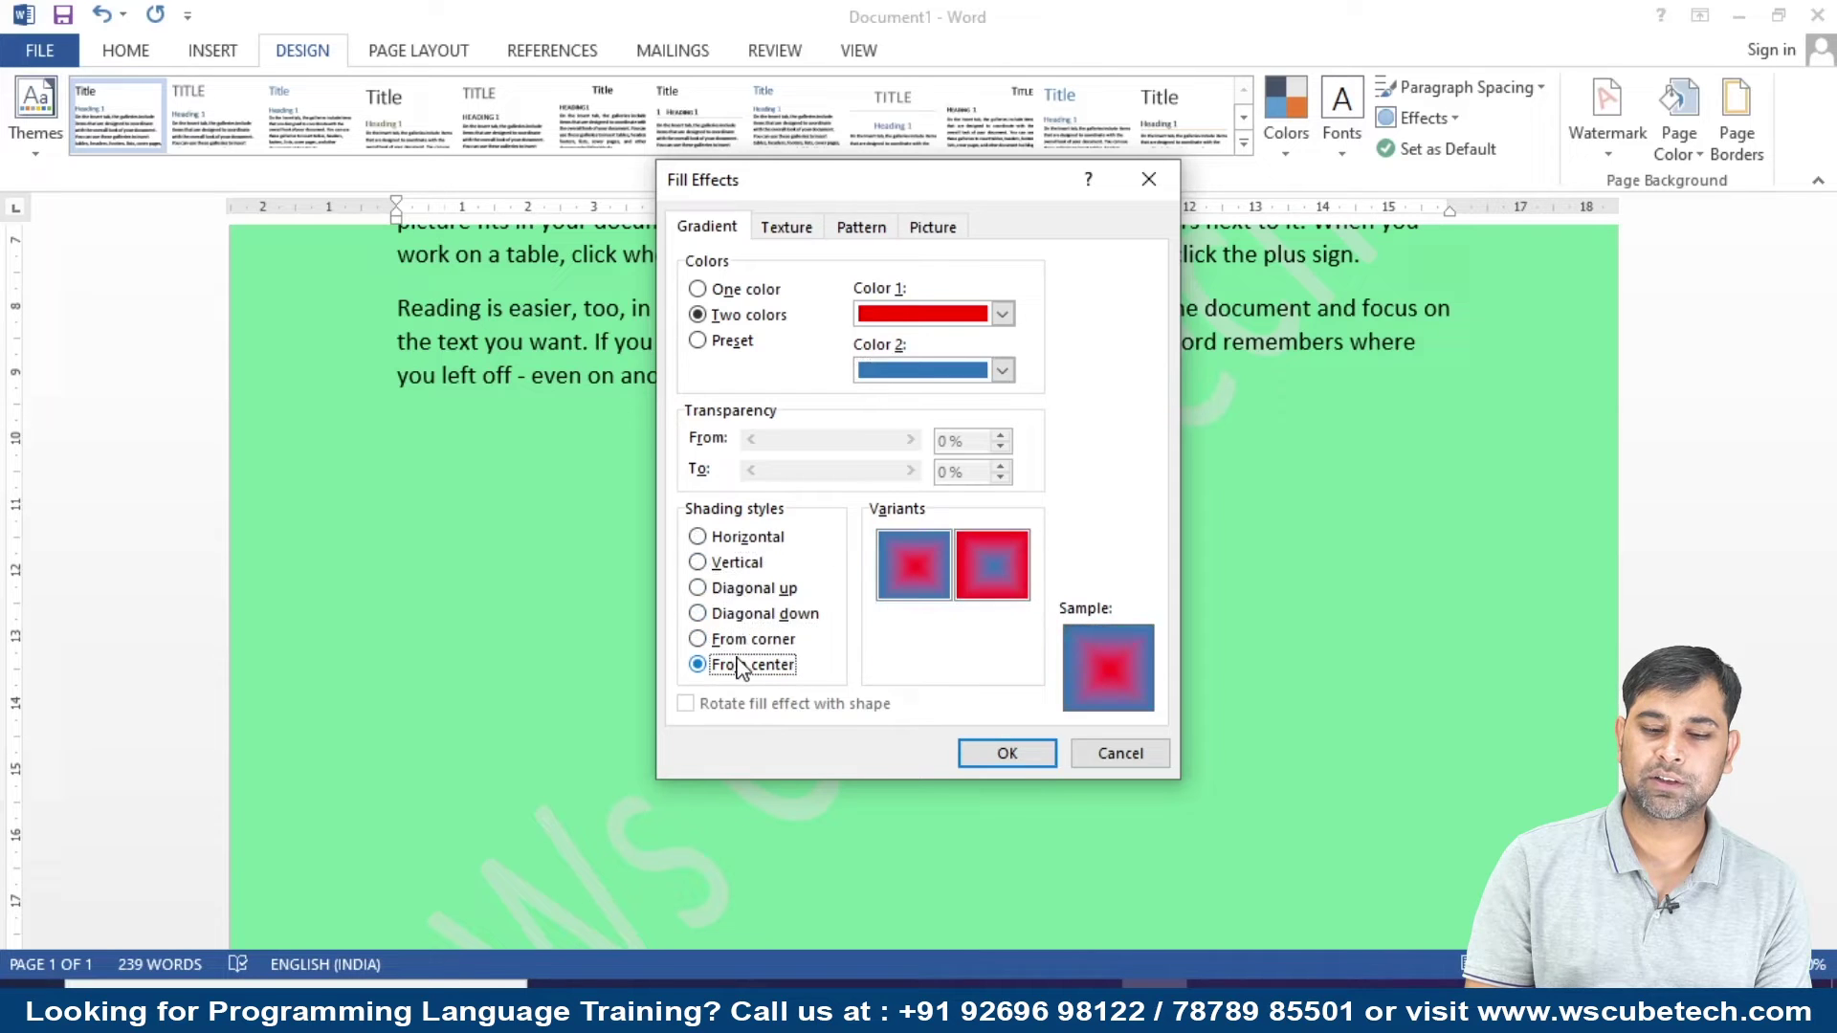
{"action": "left_click", "coordinate": [1000, 565]}
{"action": "left_click", "coordinate": [886, 559]}
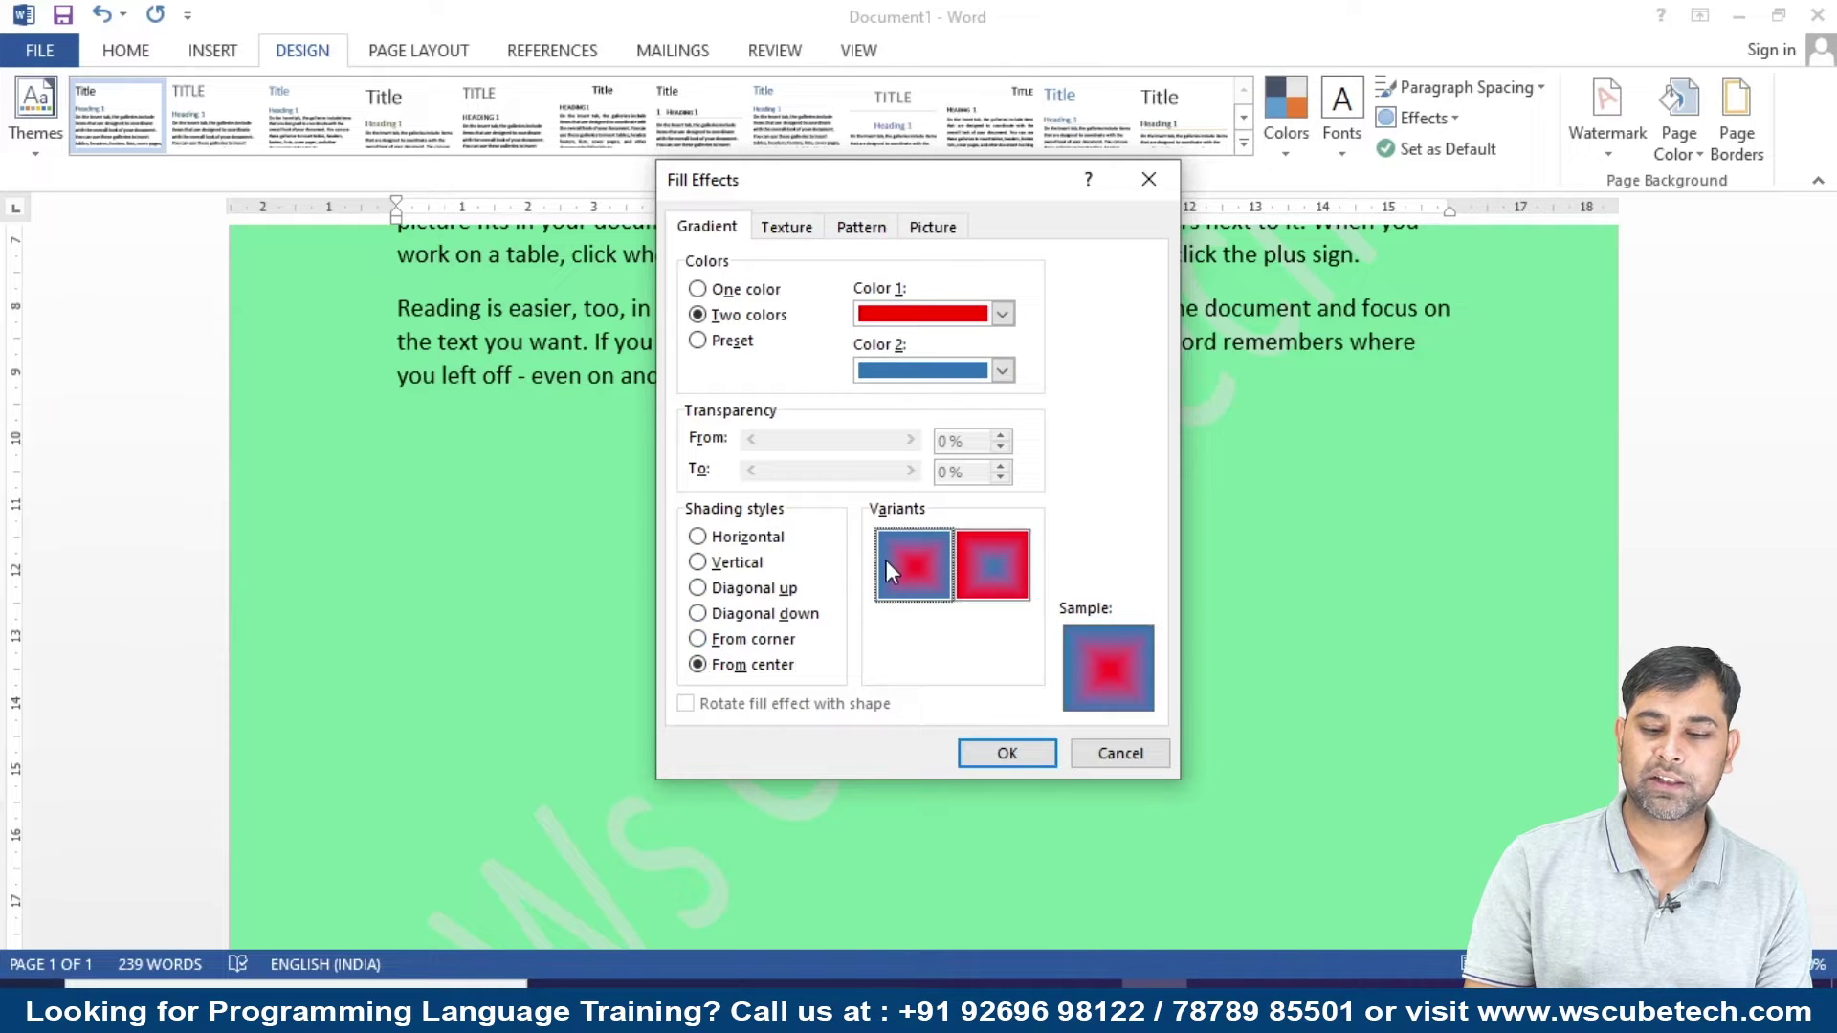
{"action": "left_click", "coordinate": [1000, 753]}
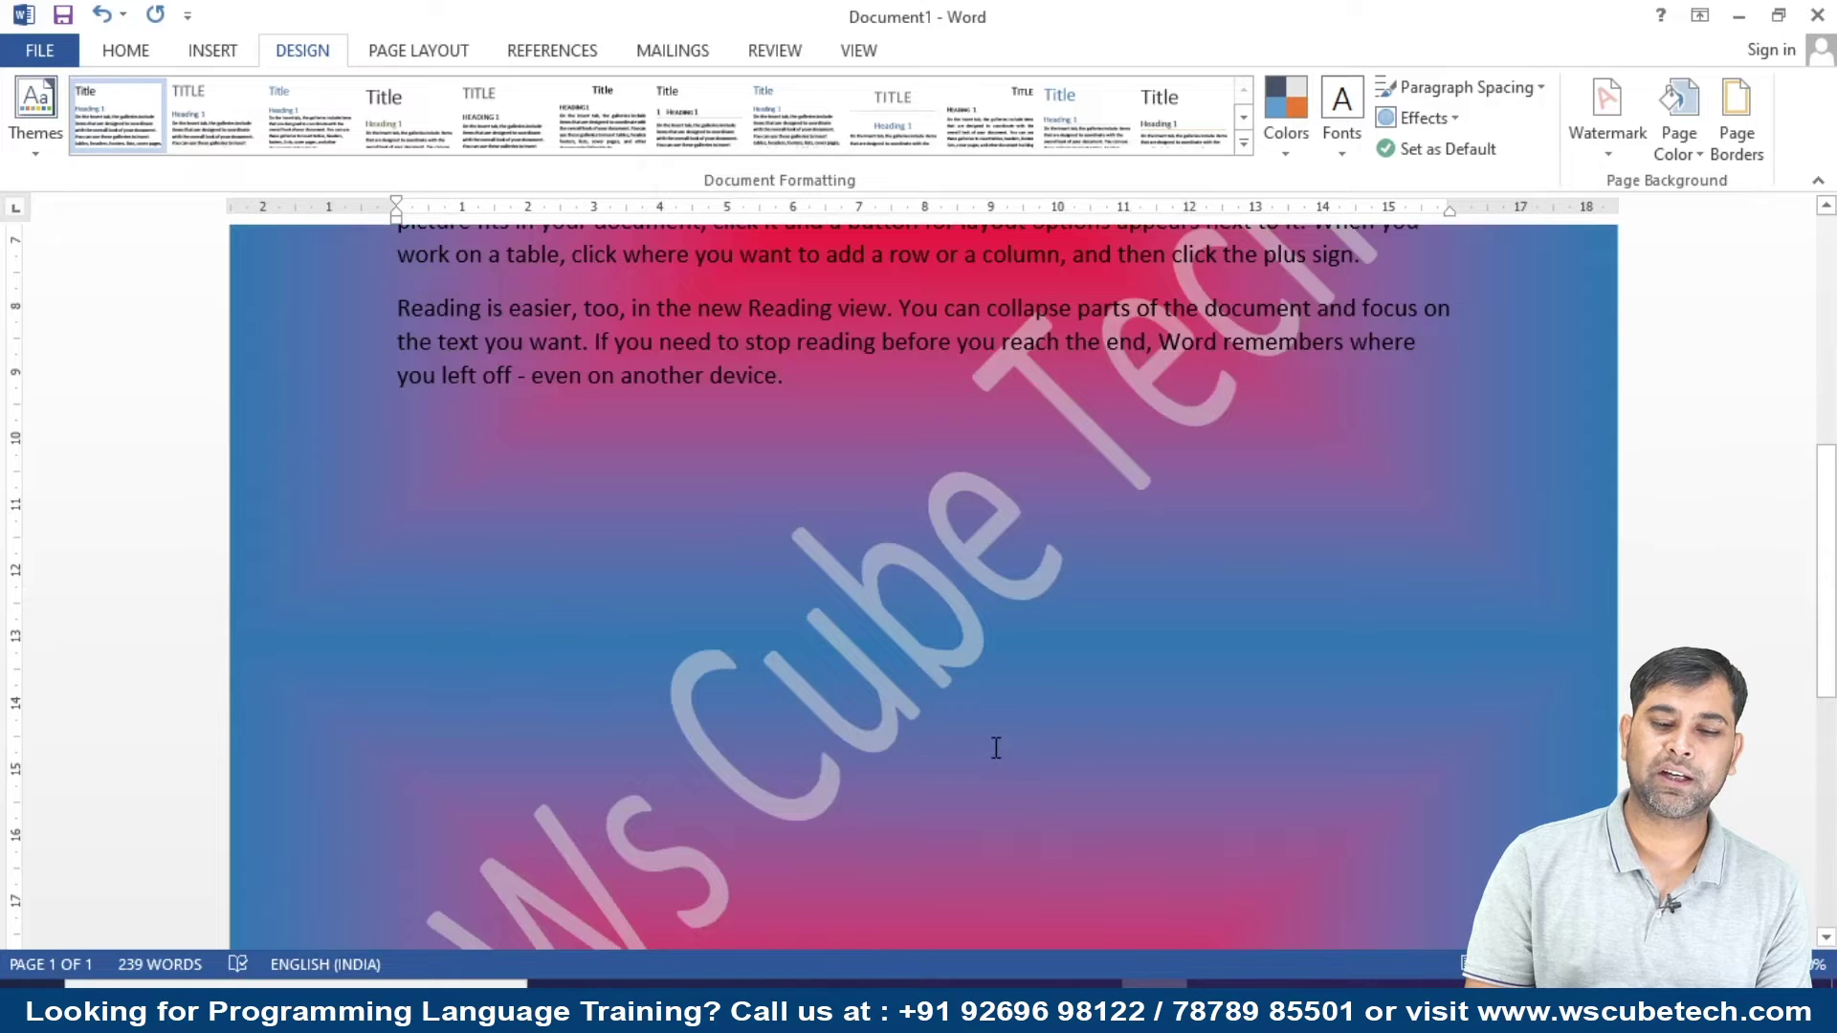
Scroll through the page to review the red and blue gradient background.
{"action": "scroll", "coordinate": [996, 747], "scroll_direction": "up", "scroll_amount": 4}
{"action": "scroll", "coordinate": [996, 747], "scroll_direction": "up", "scroll_amount": 2}
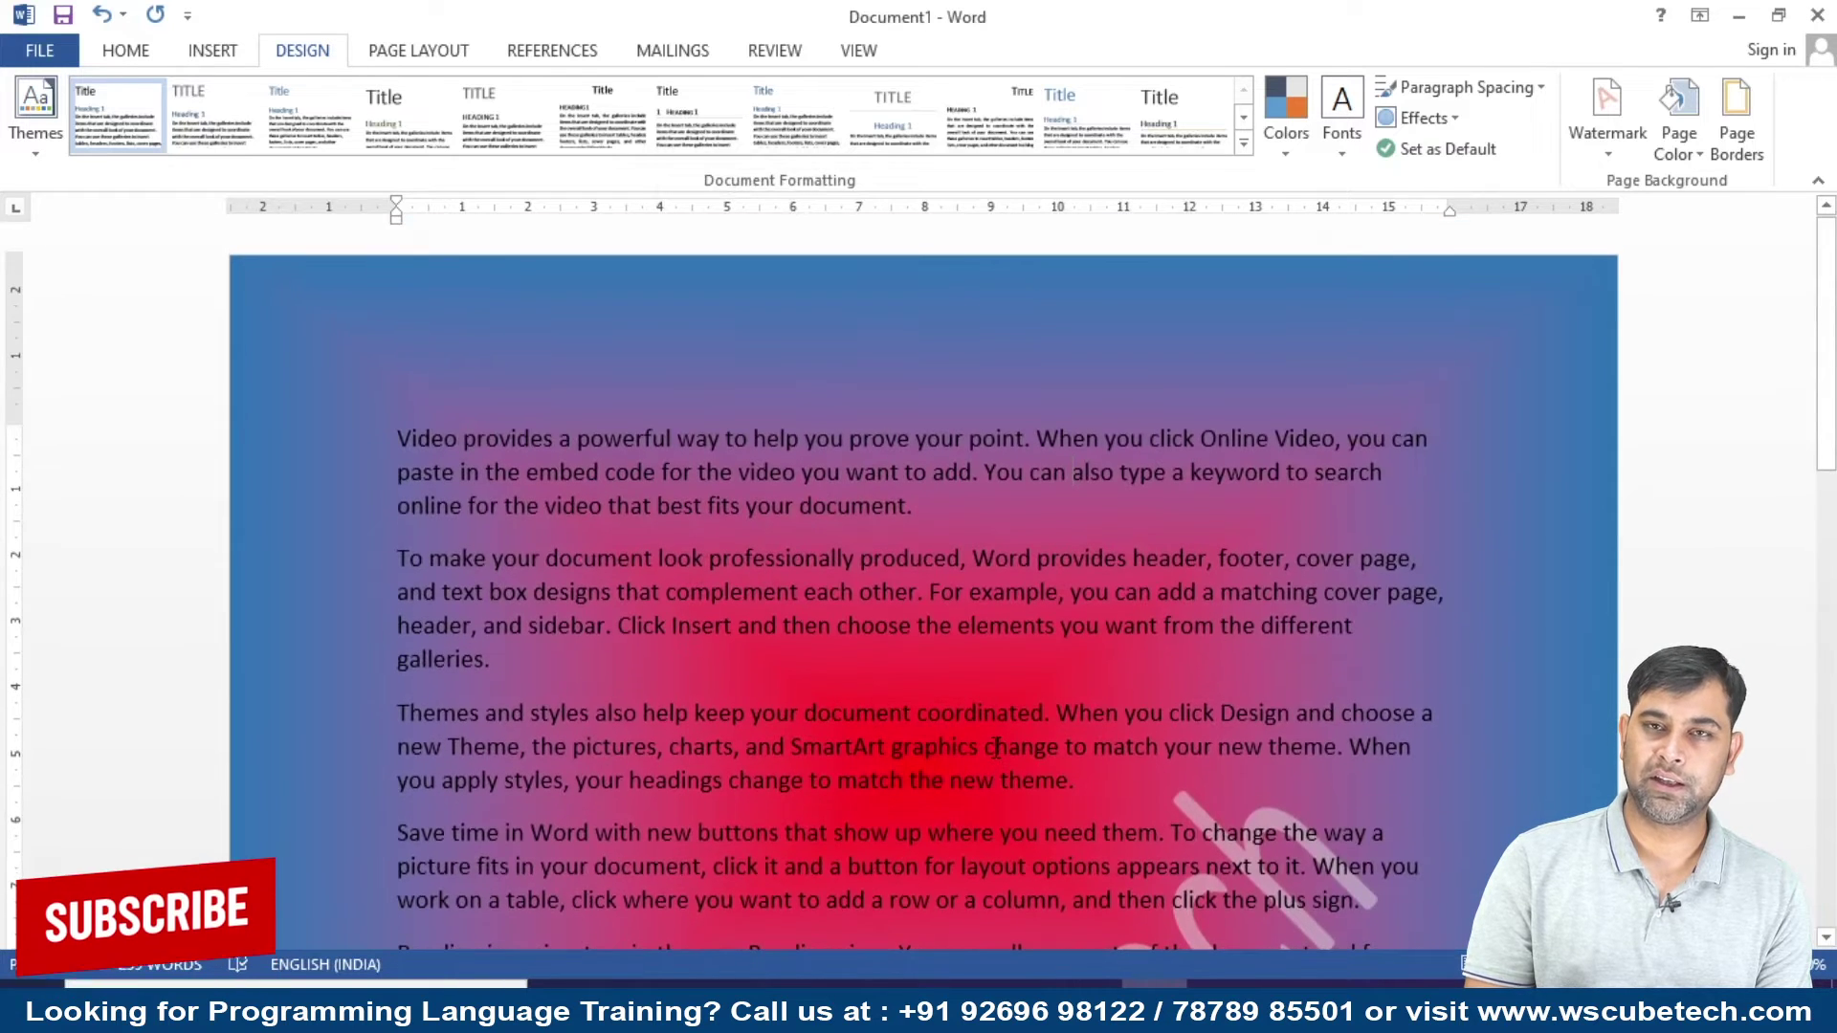
{"action": "scroll", "coordinate": [996, 747], "scroll_direction": "down", "scroll_amount": 3}
{"action": "scroll", "coordinate": [995, 748], "scroll_direction": "down", "scroll_amount": 2}
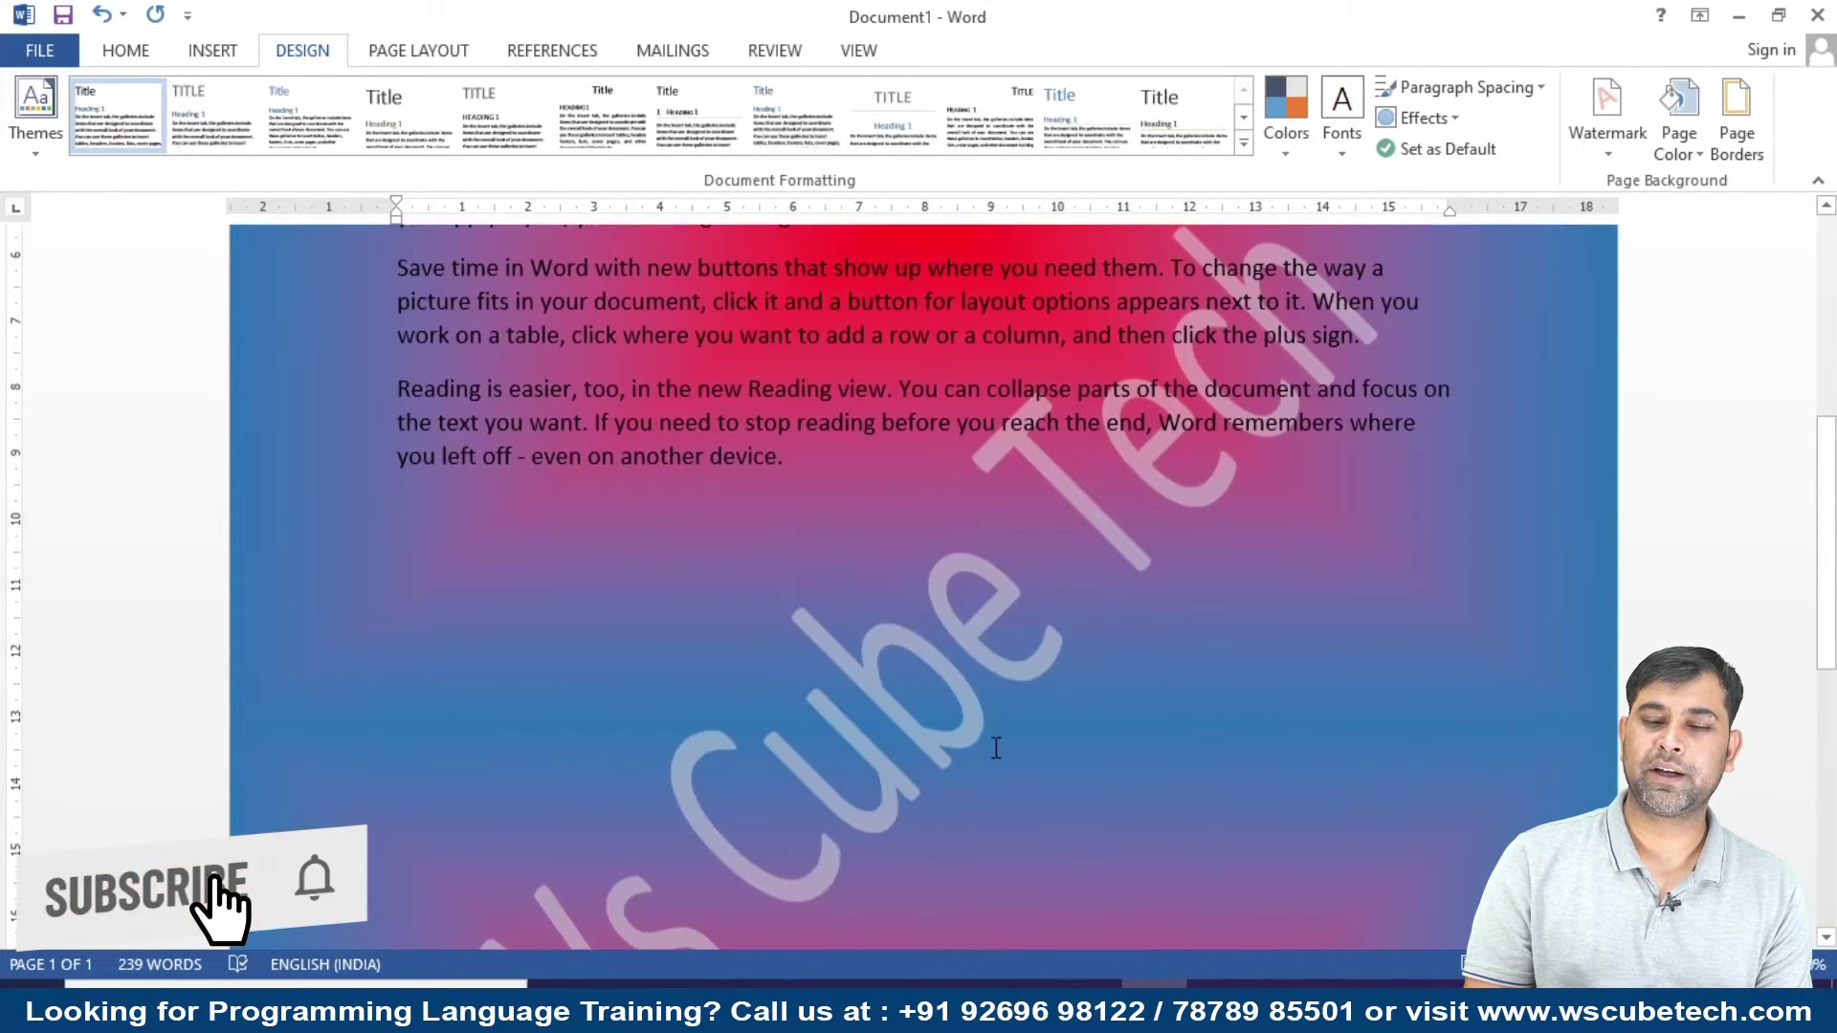
{"action": "scroll", "coordinate": [996, 747], "scroll_direction": "down", "scroll_amount": 3}
{"action": "scroll", "coordinate": [996, 748], "scroll_direction": "down", "scroll_amount": 2}
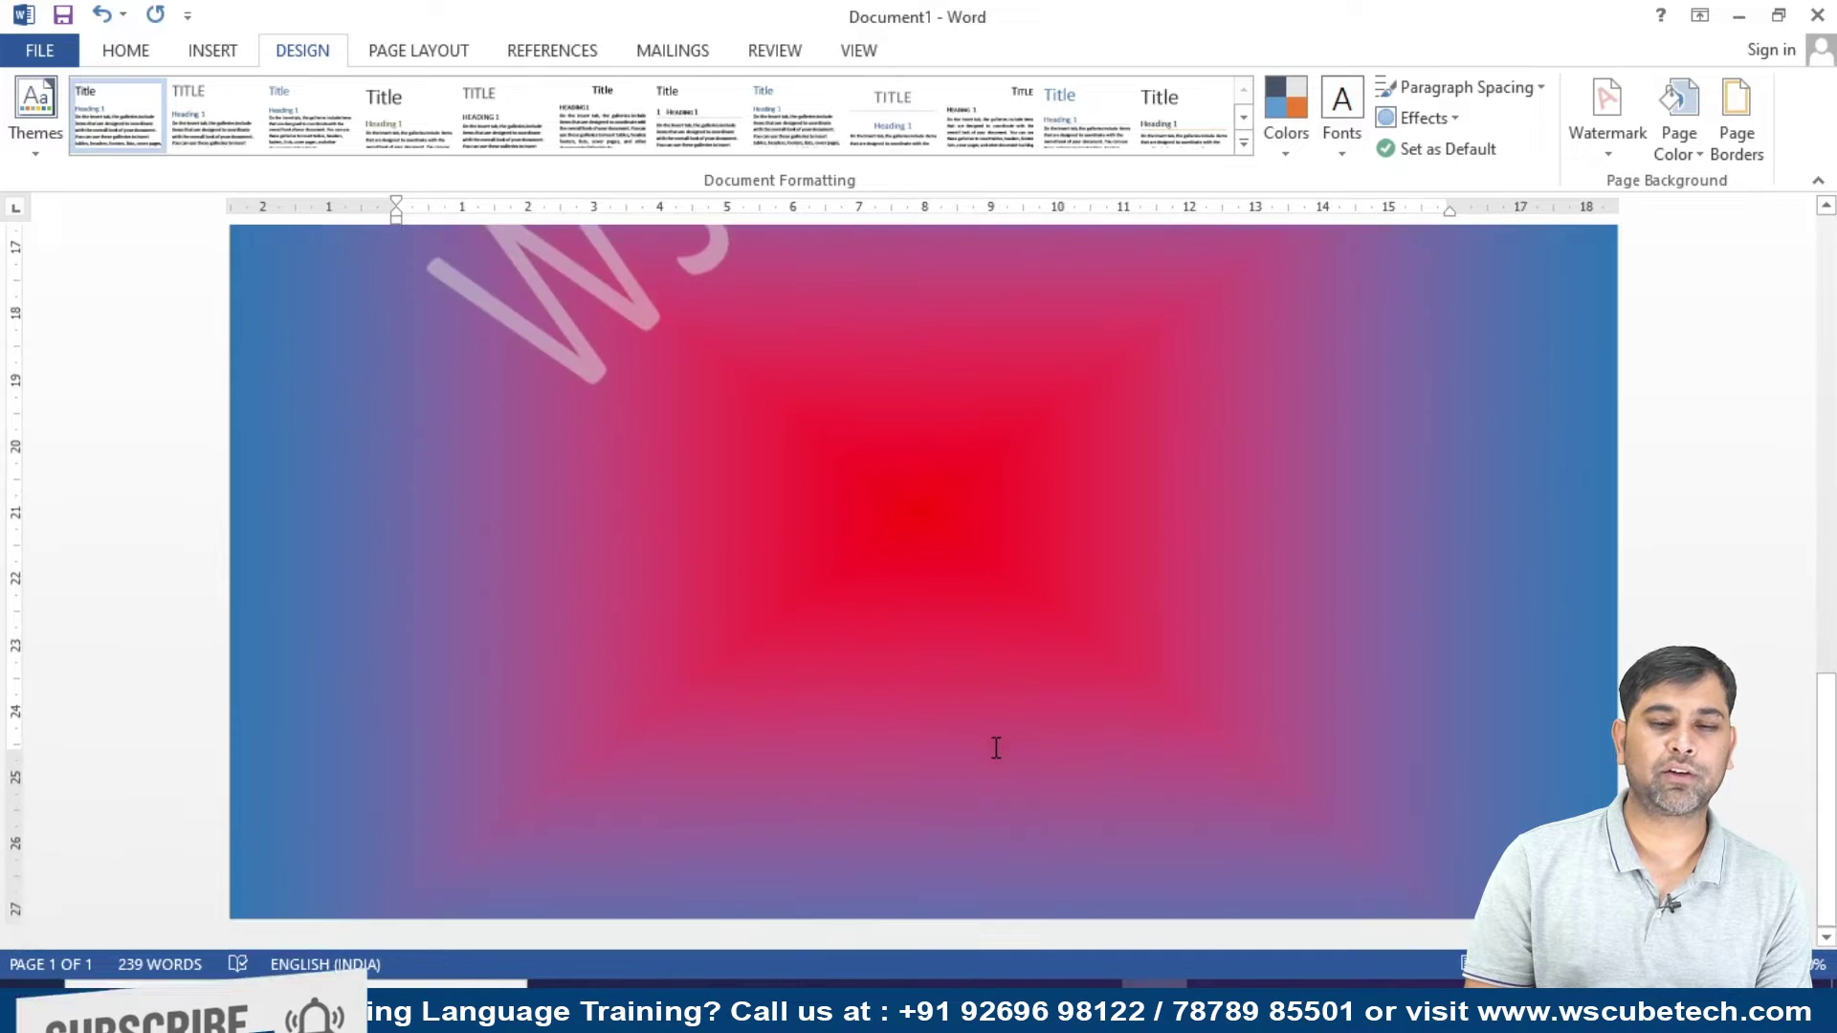
{"action": "scroll", "coordinate": [996, 747], "scroll_direction": "up", "scroll_amount": 8}
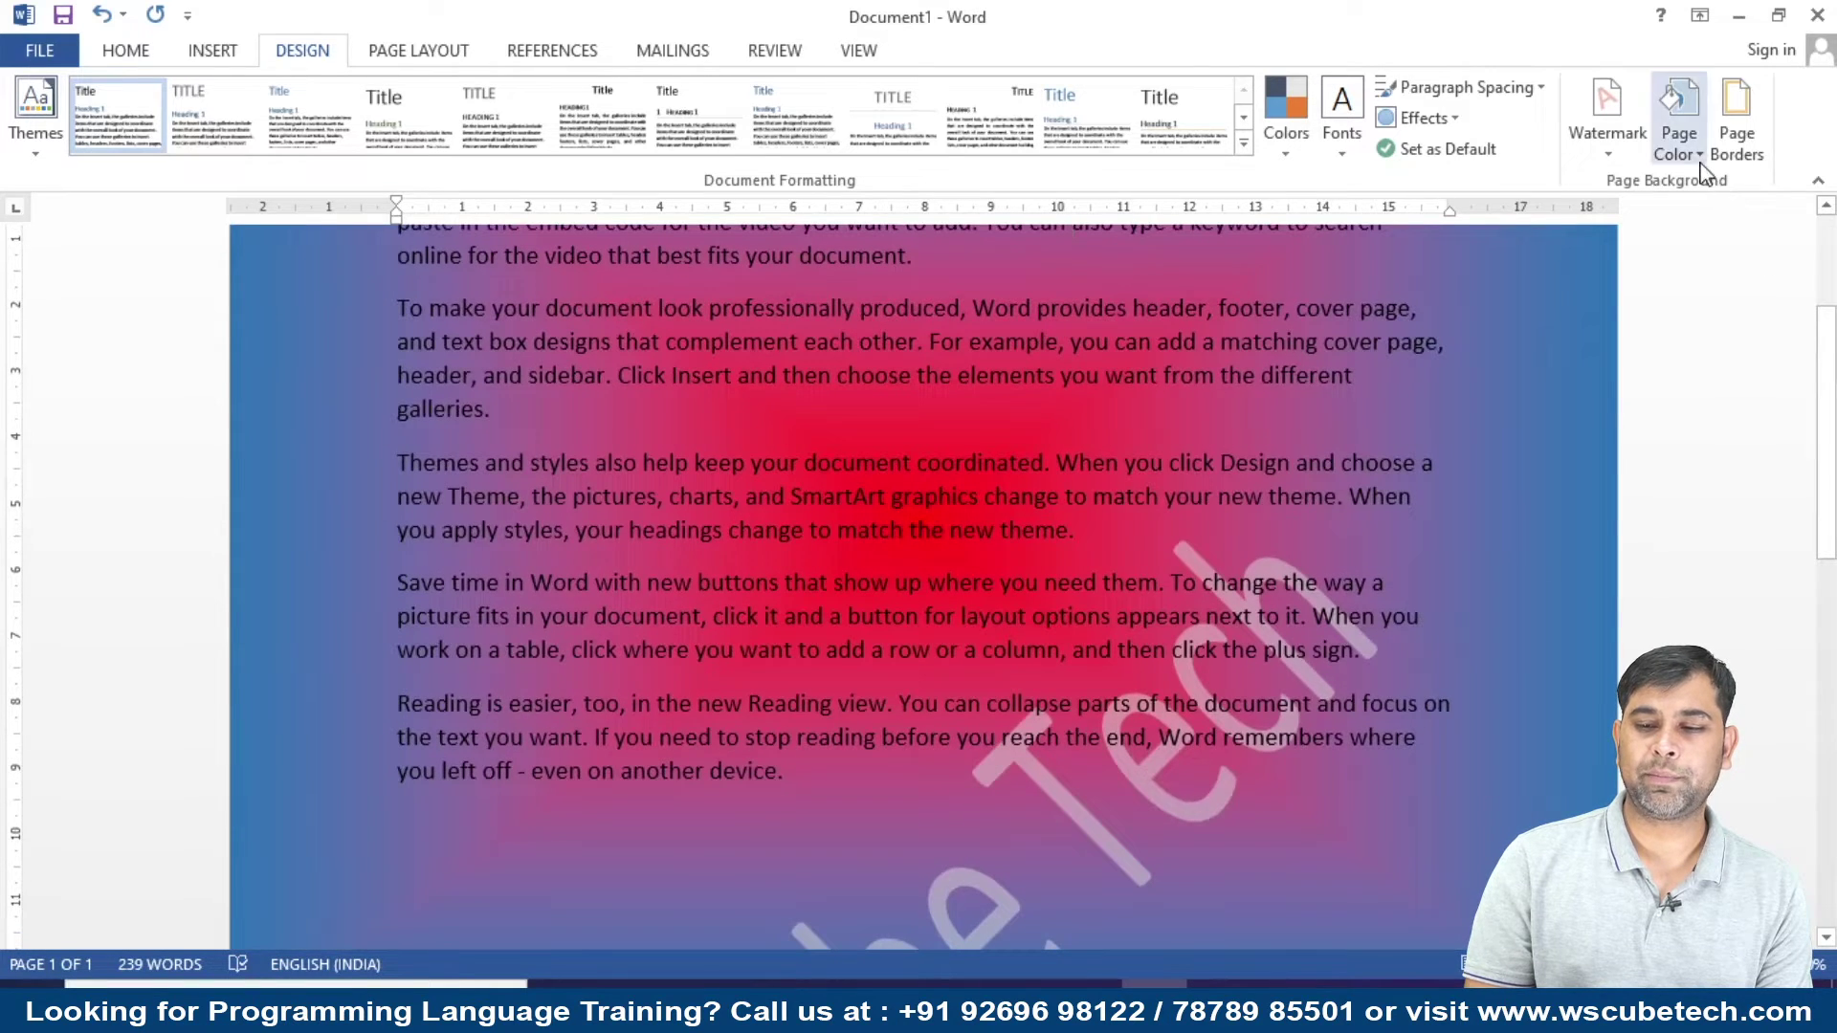
Preview Canvas, Woven mat, White marble and Recycled paper textures, then select Stationery.
{"action": "left_click", "coordinate": [1684, 144]}
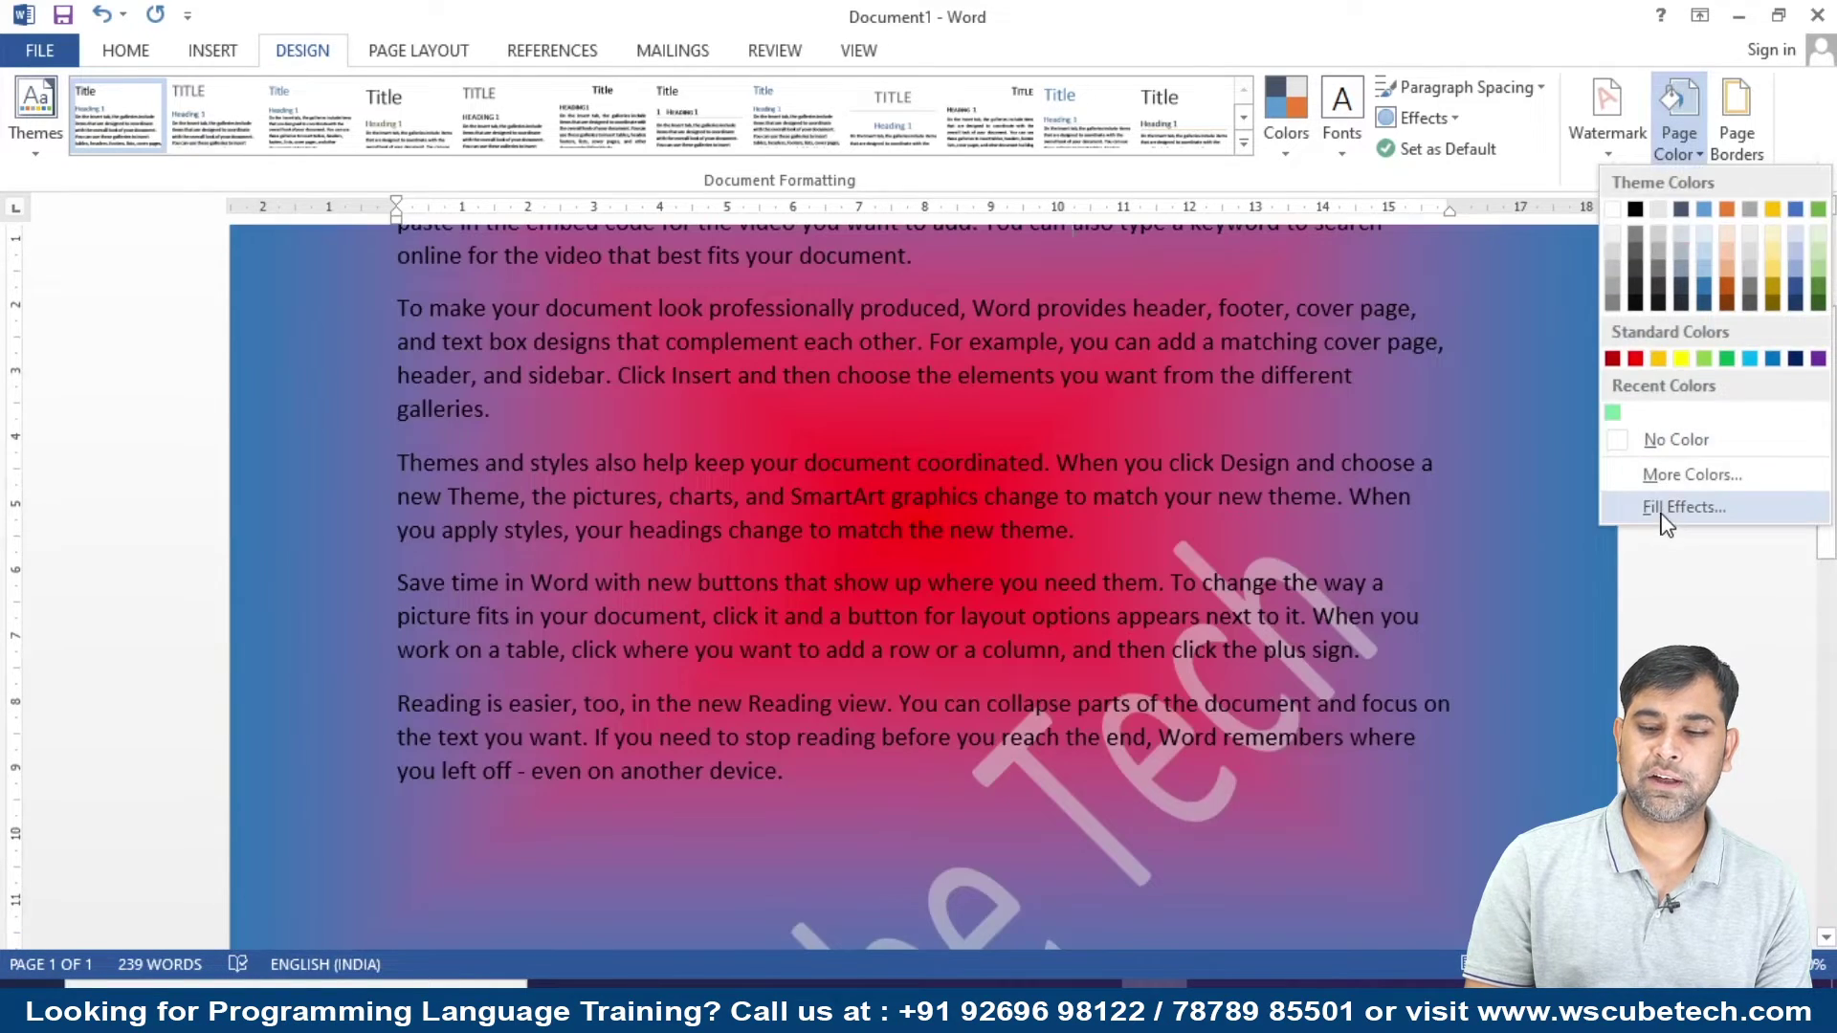
{"action": "left_click", "coordinate": [1673, 509]}
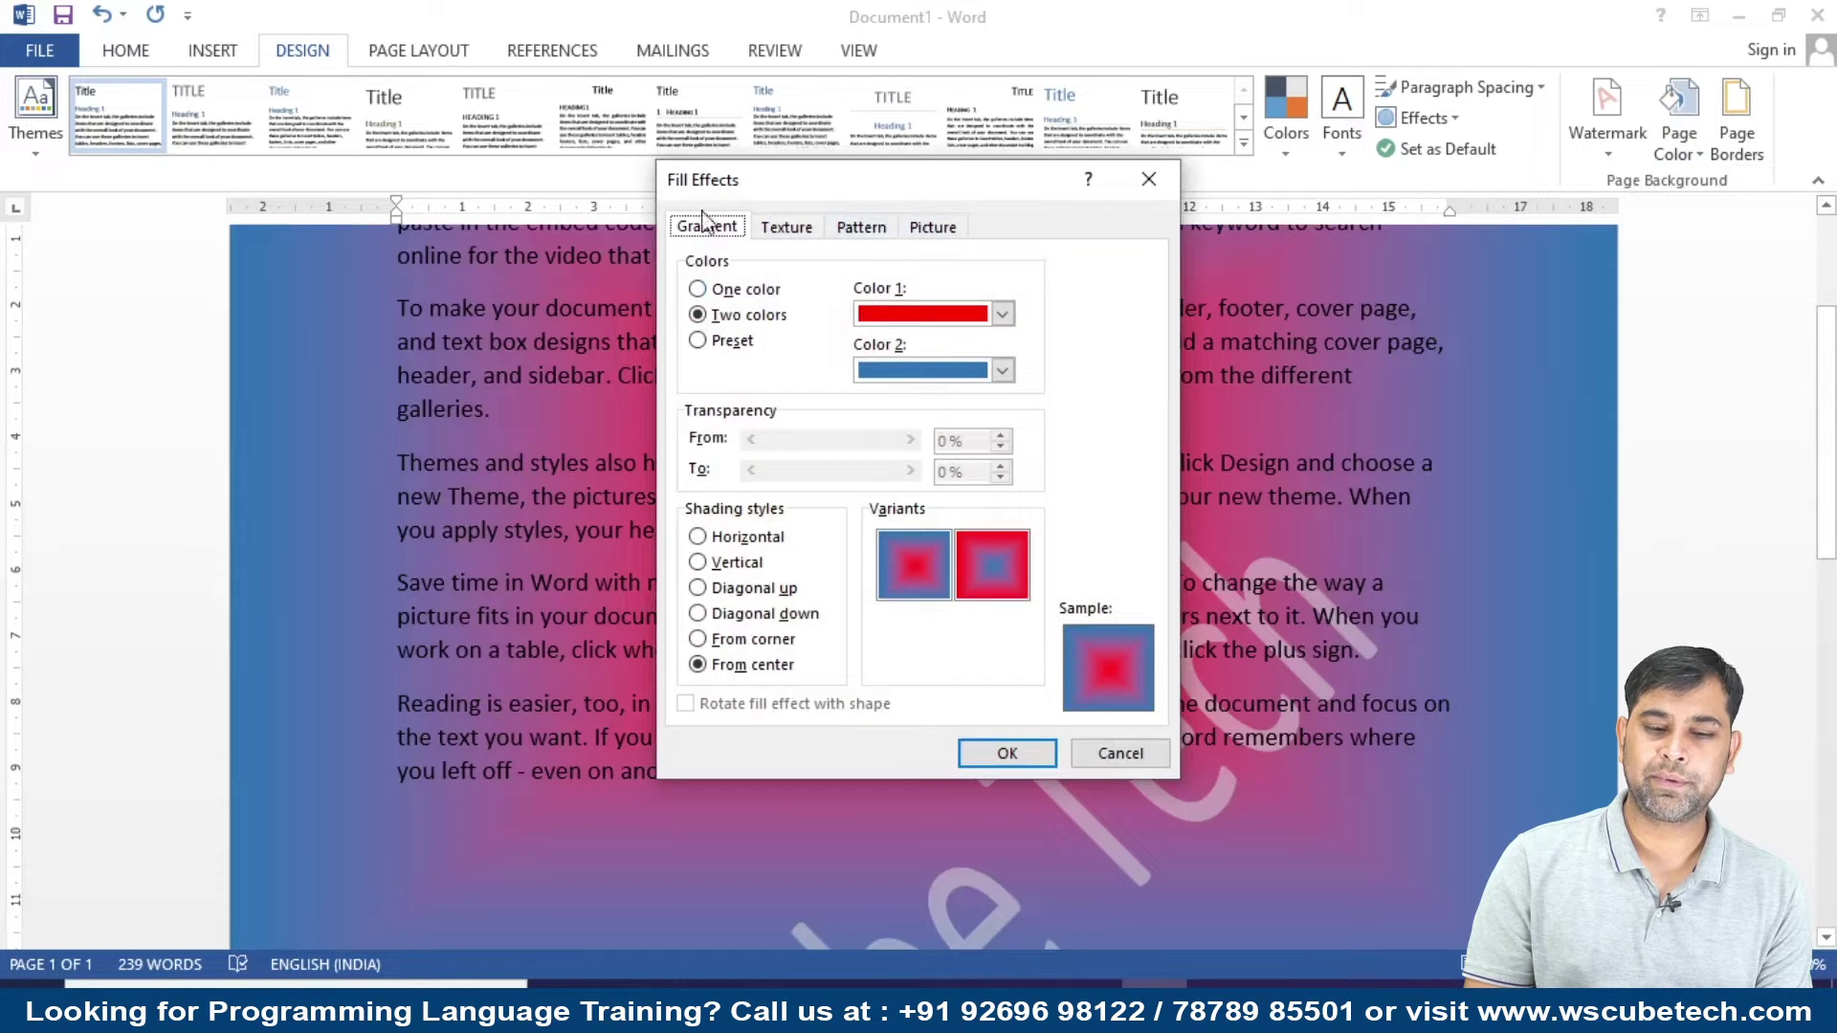
{"action": "left_click", "coordinate": [787, 229]}
{"action": "left_click", "coordinate": [816, 331]}
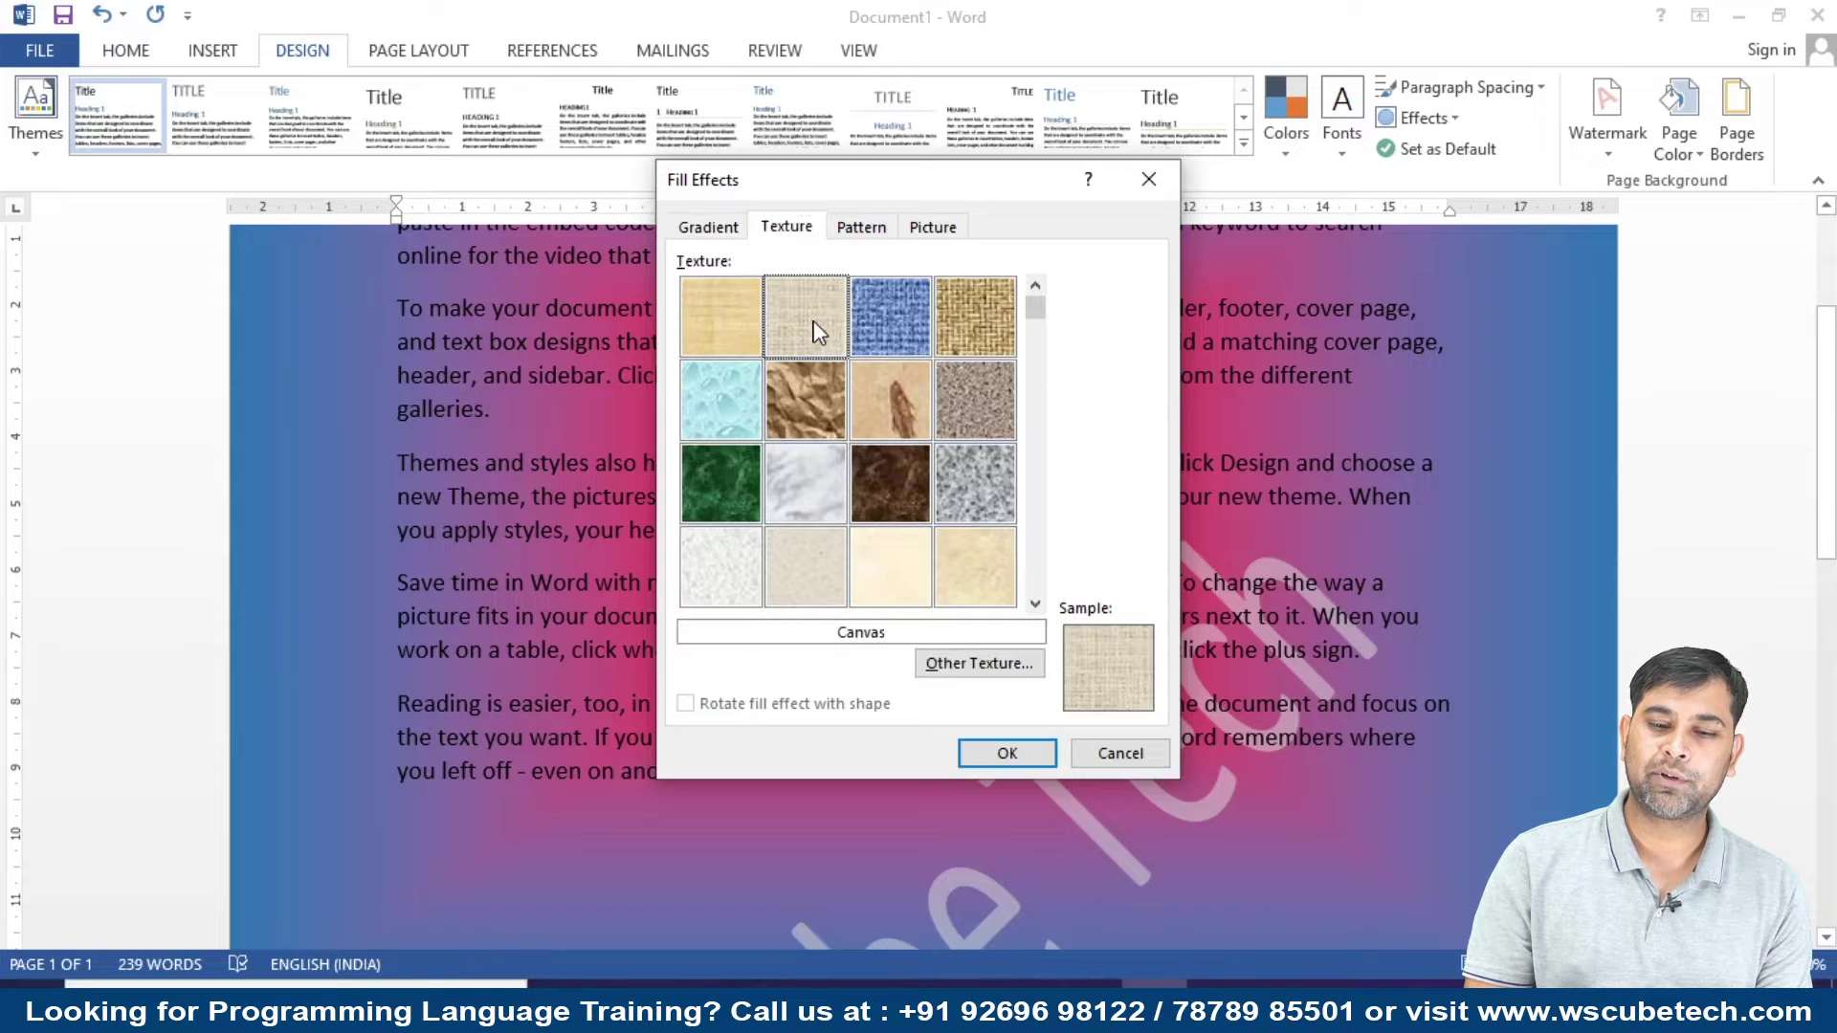
{"action": "left_click", "coordinate": [962, 337]}
{"action": "left_click", "coordinate": [828, 503]}
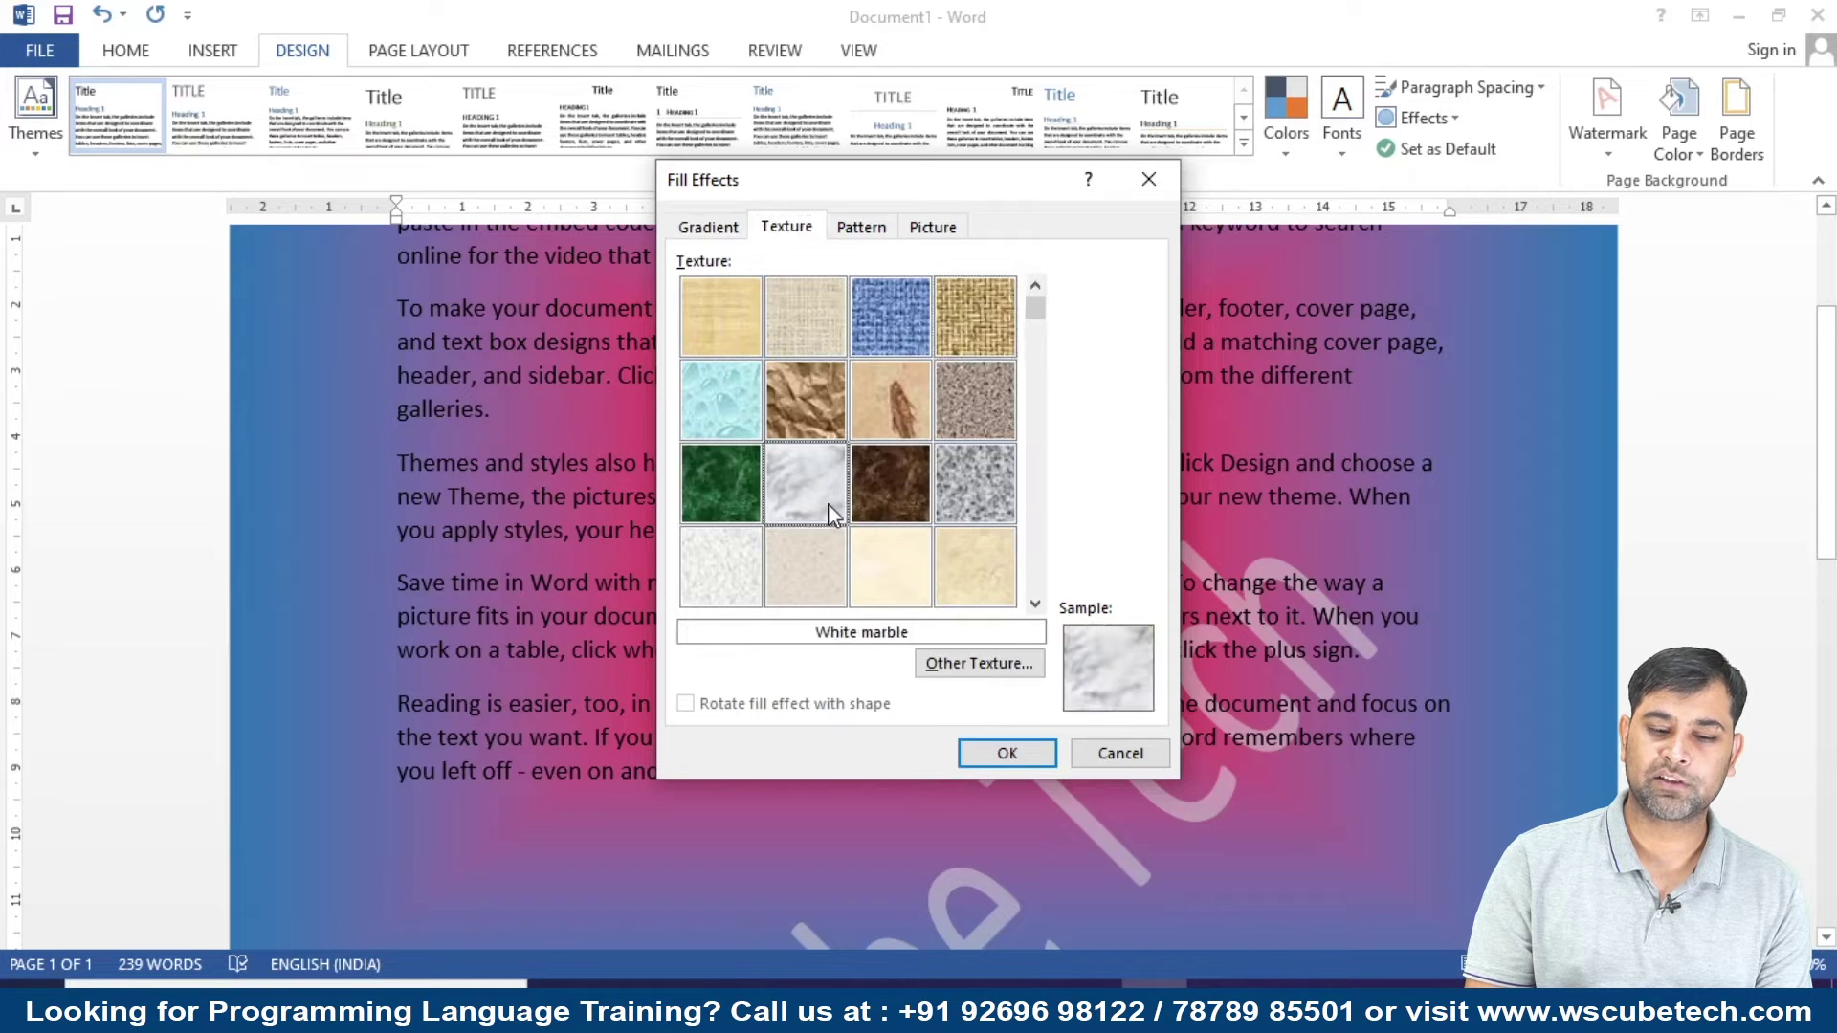
{"action": "left_click", "coordinate": [811, 579]}
{"action": "left_click", "coordinate": [964, 595]}
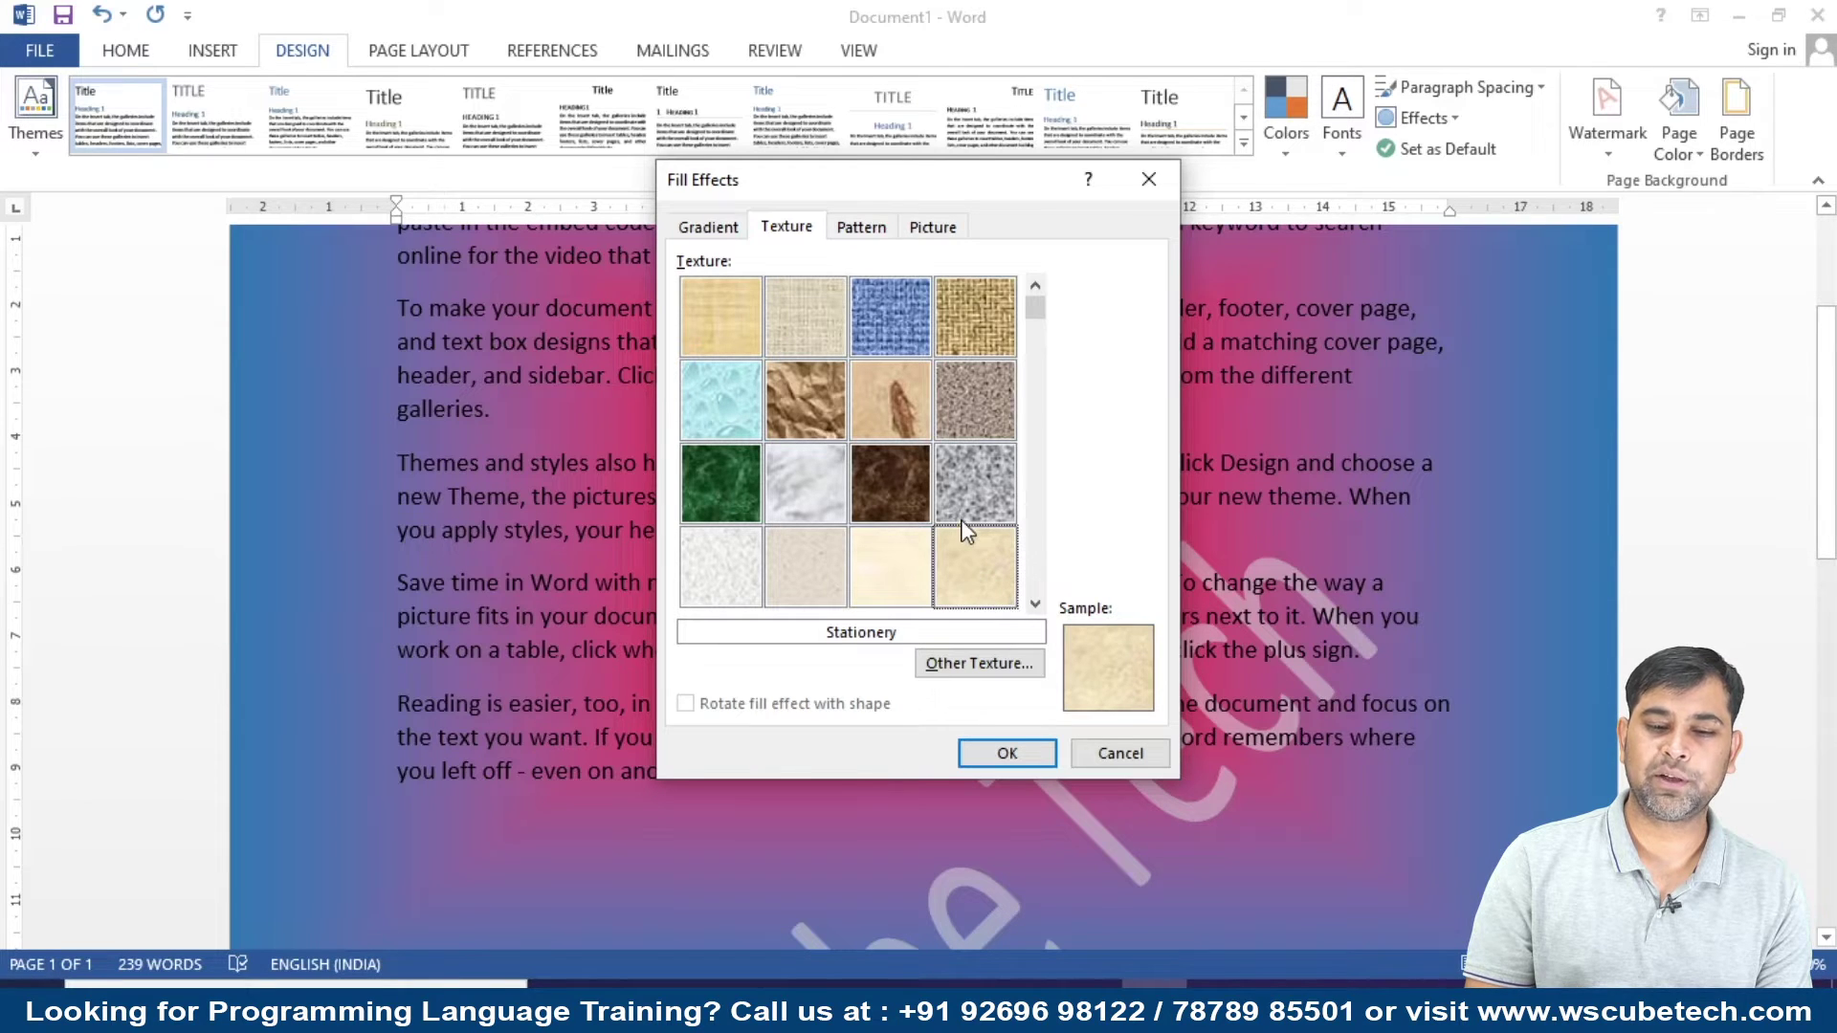
Glance at Picture and Pattern fills, return to Texture, and apply Stationery to the page.
{"action": "left_click", "coordinate": [925, 236]}
{"action": "left_click", "coordinate": [863, 234]}
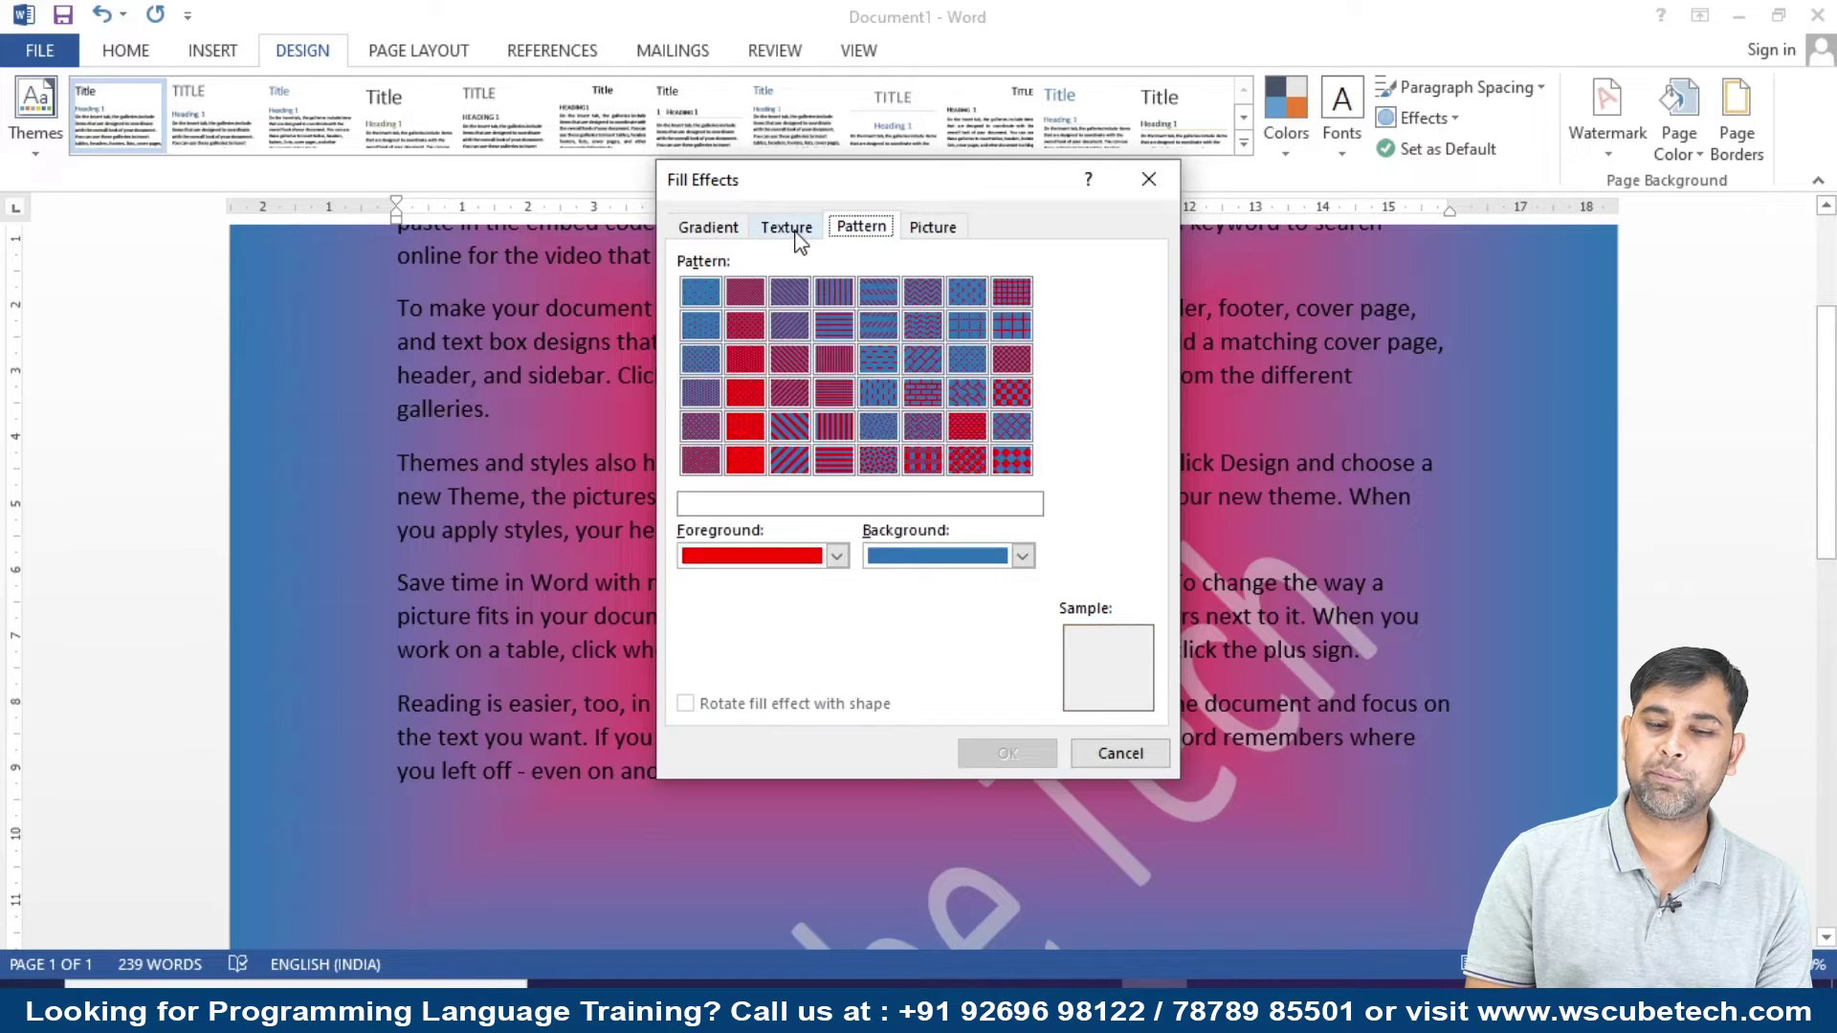
{"action": "left_click", "coordinate": [798, 242]}
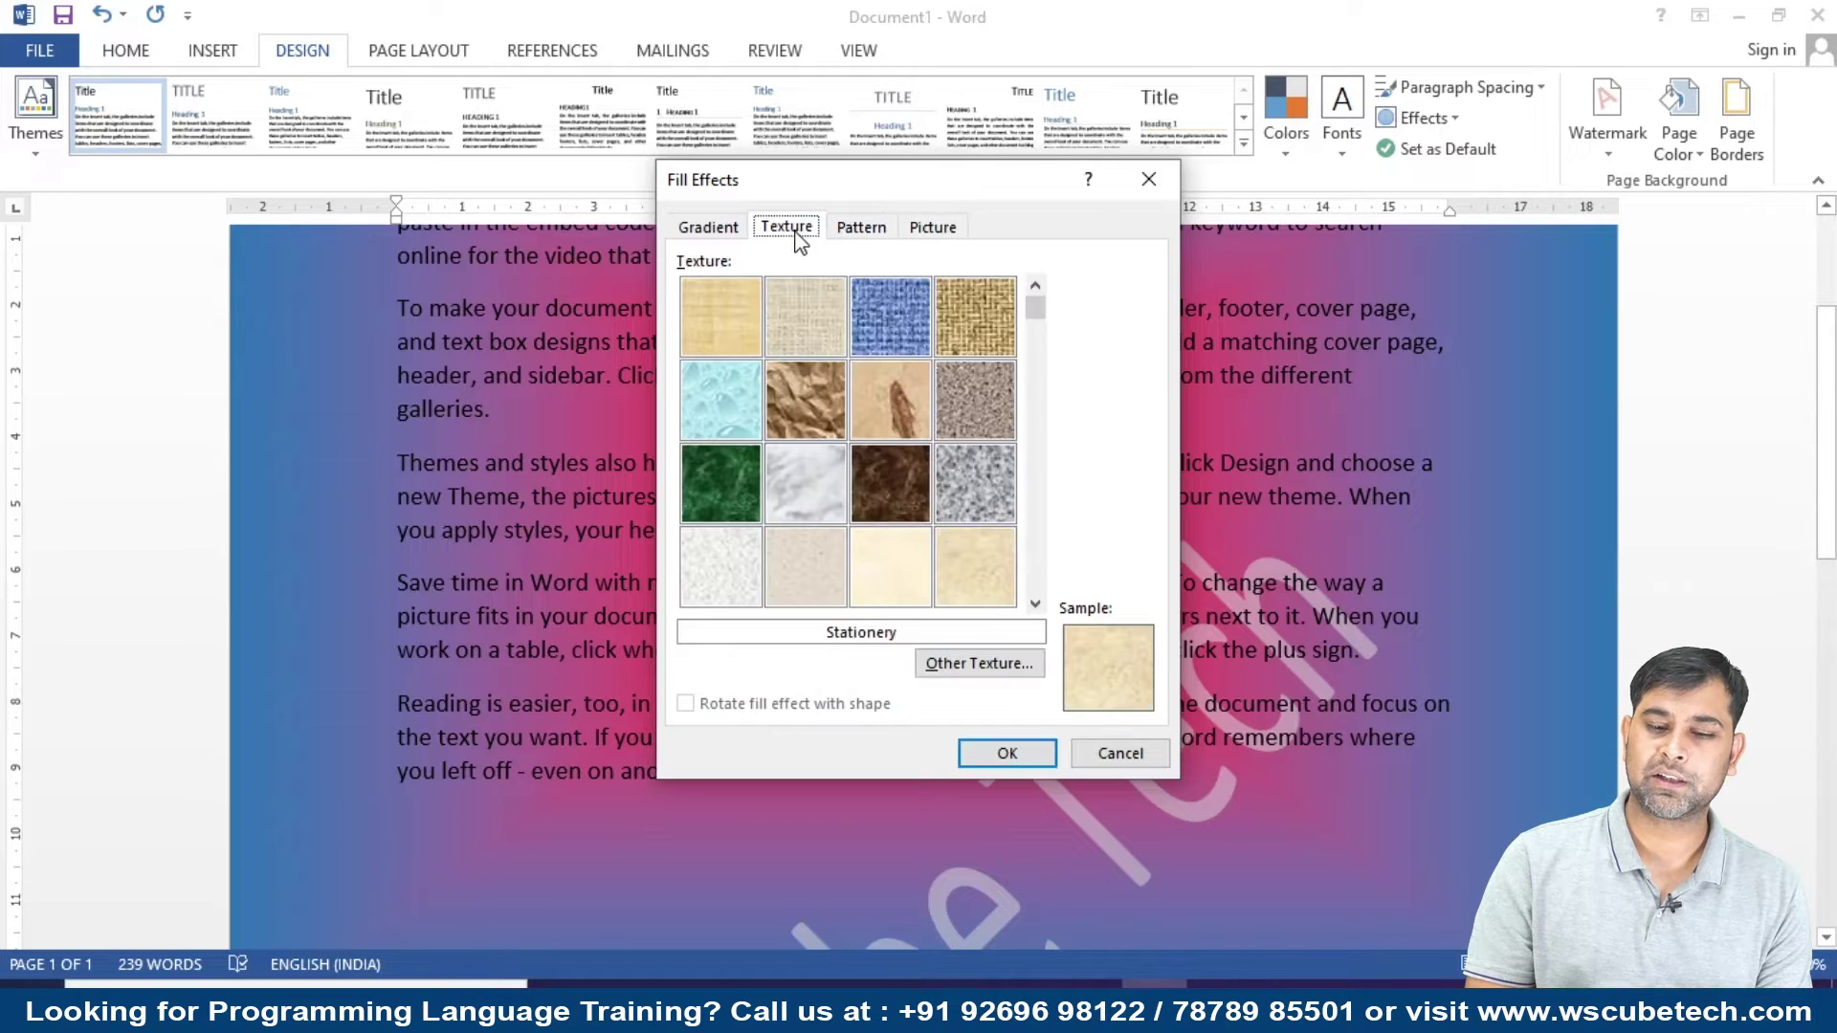
{"action": "left_click", "coordinate": [991, 756]}
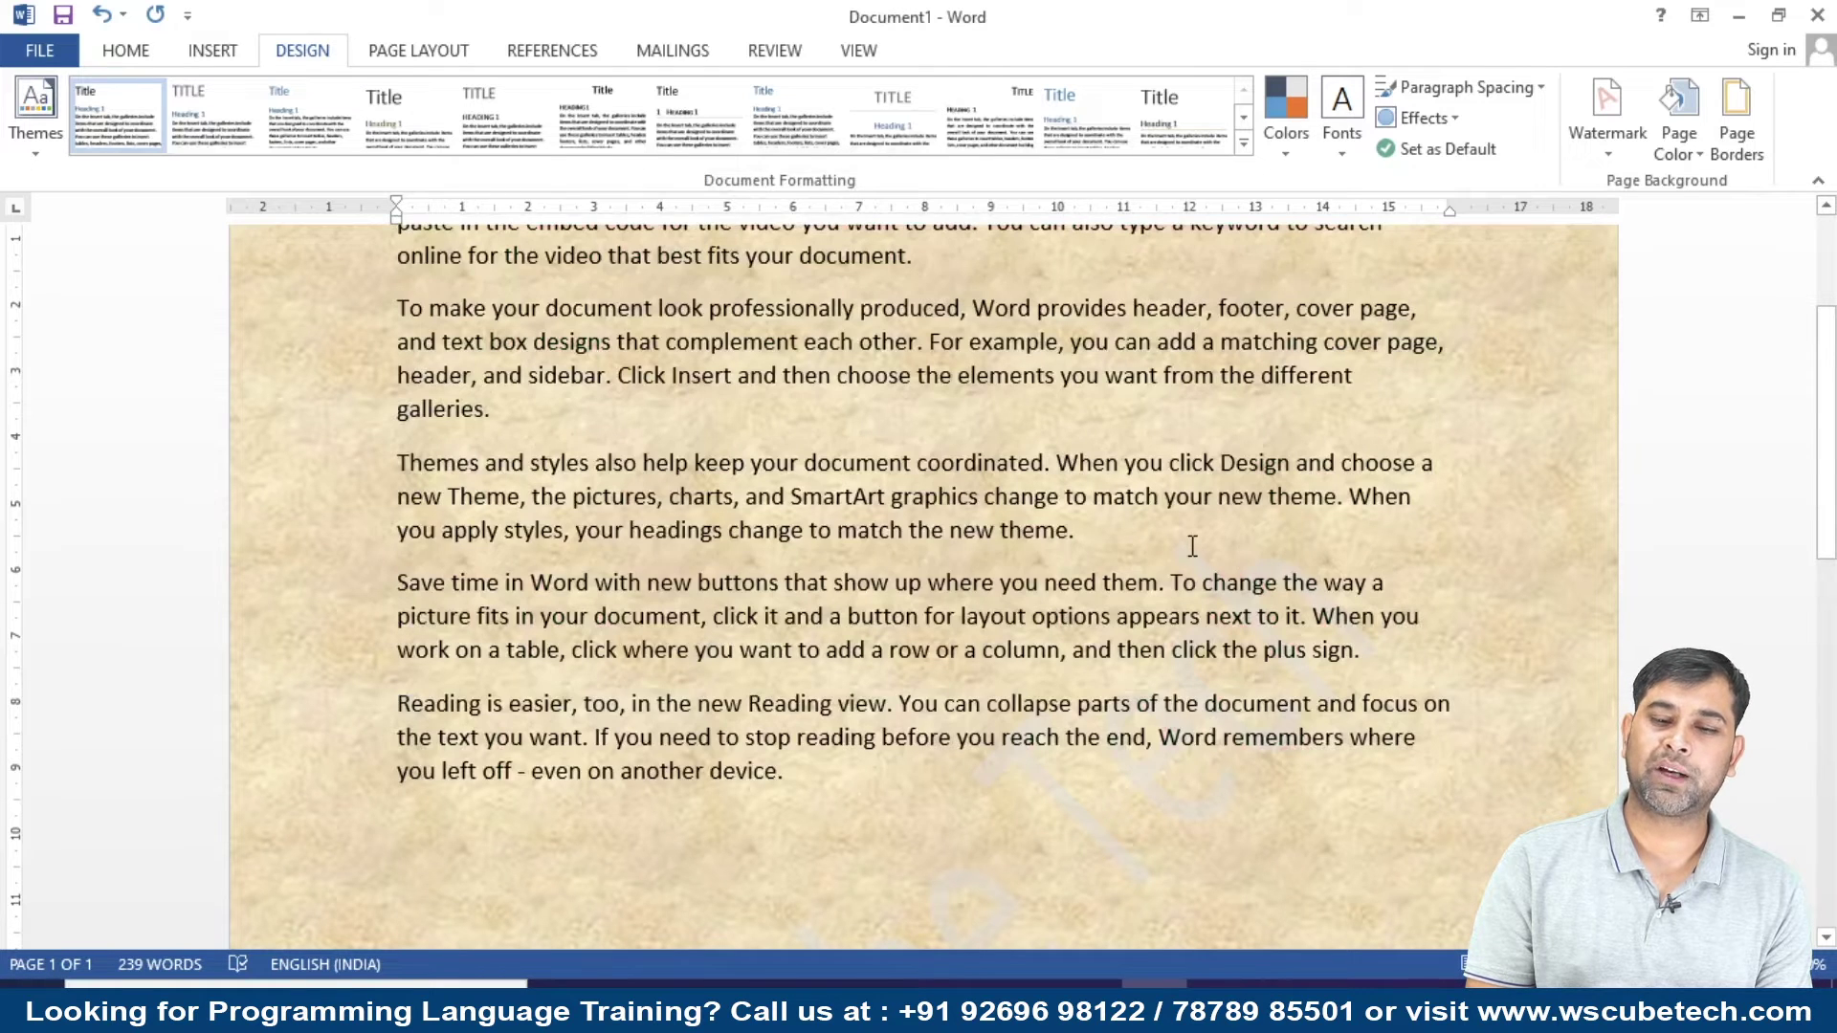
Apply the 70% dotted pattern fill as the page background.
{"action": "left_click", "coordinate": [1679, 110]}
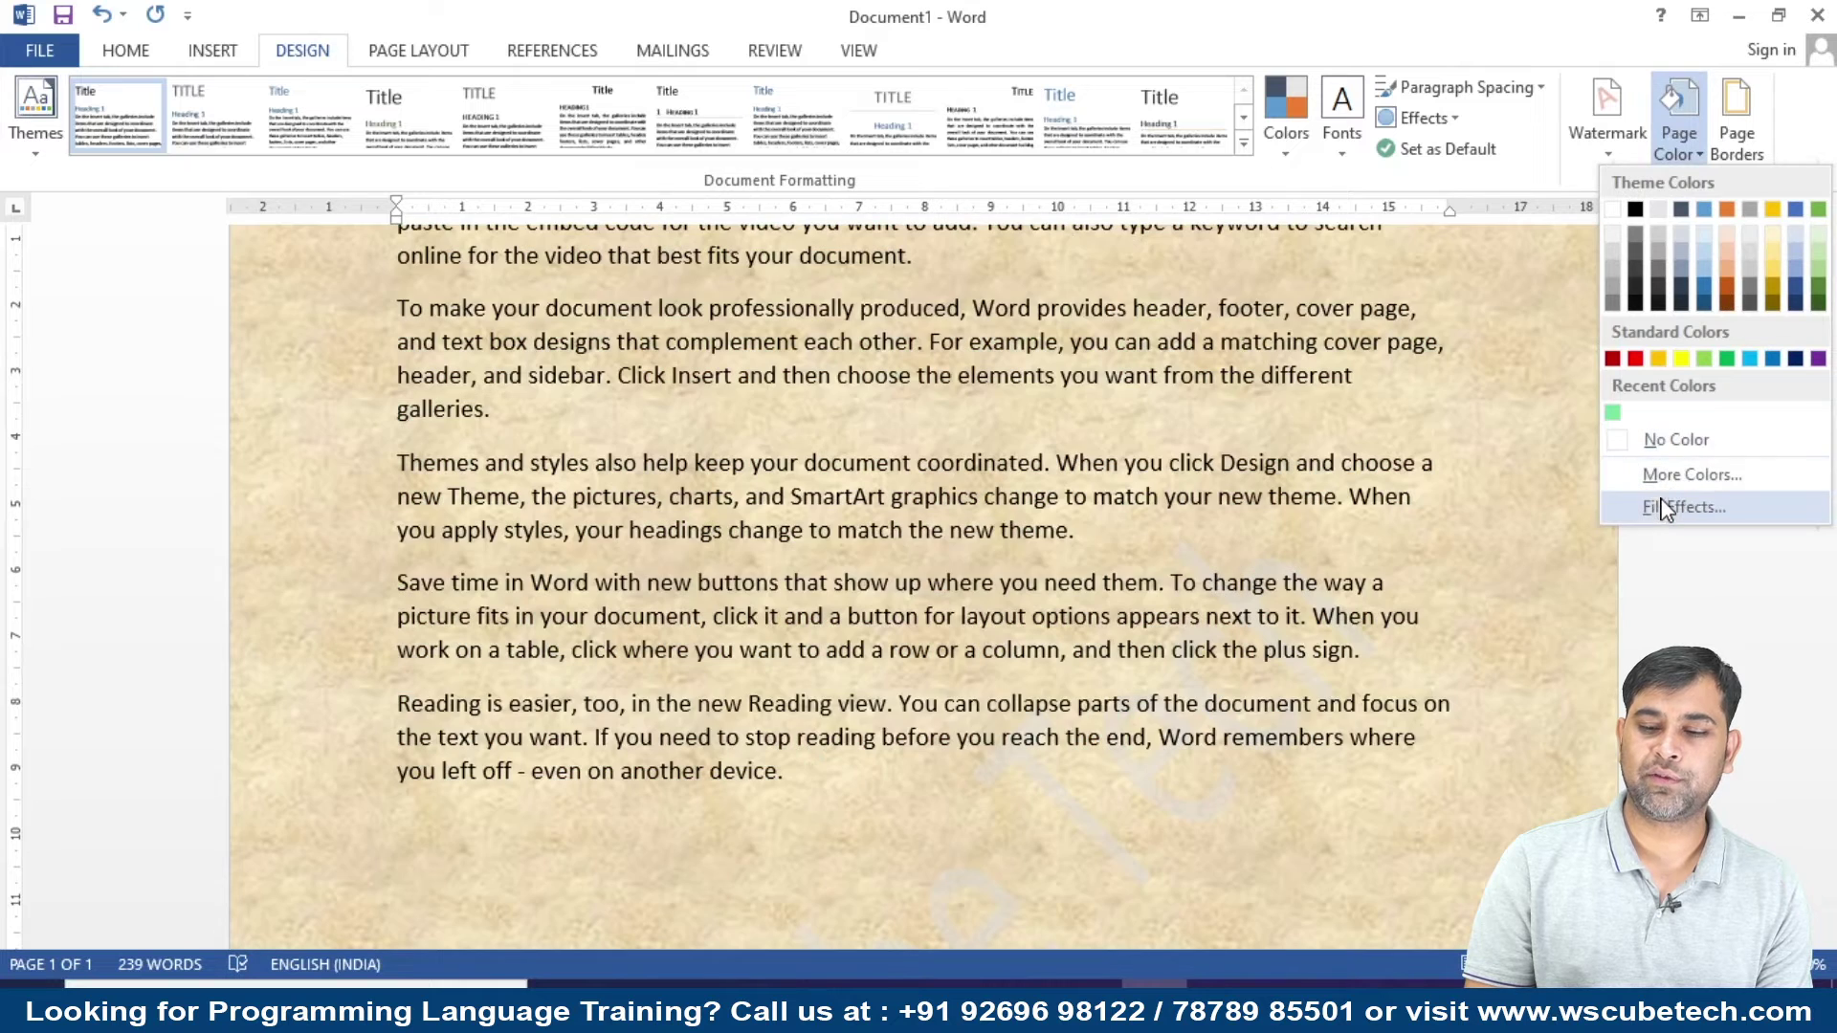
{"action": "left_click", "coordinate": [1682, 507]}
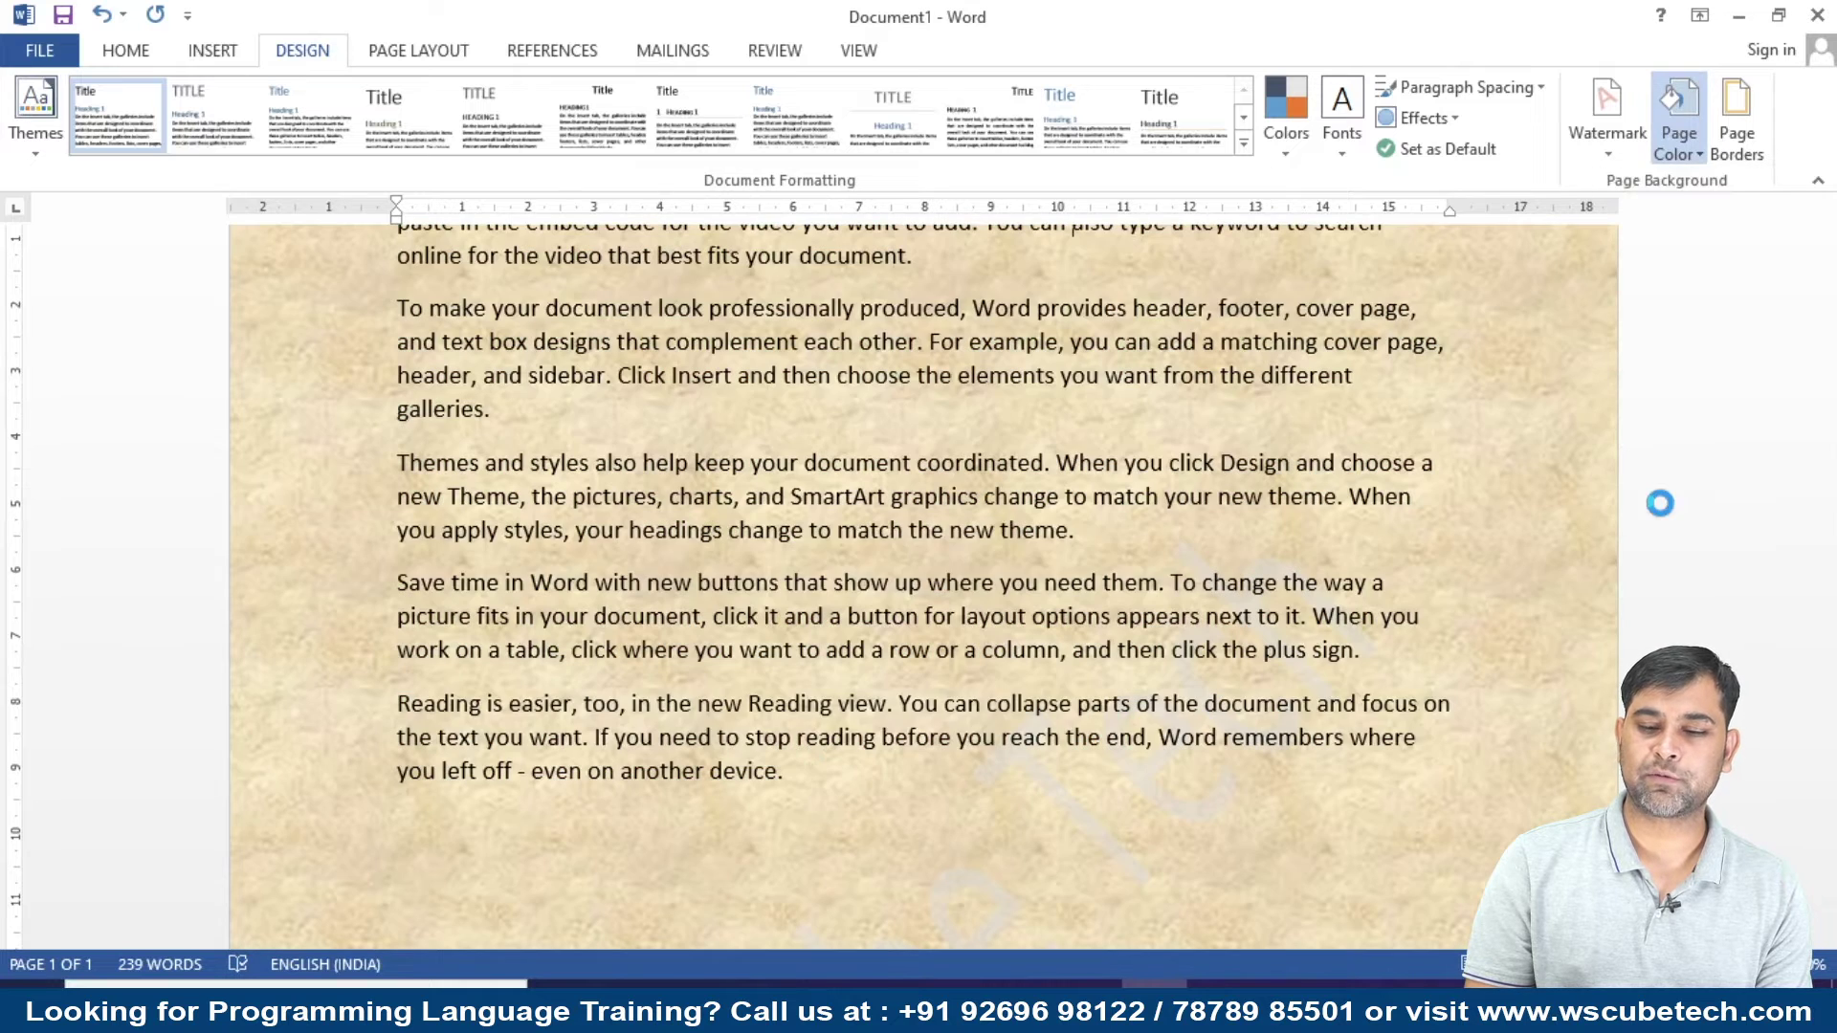
{"action": "left_click", "coordinate": [864, 230]}
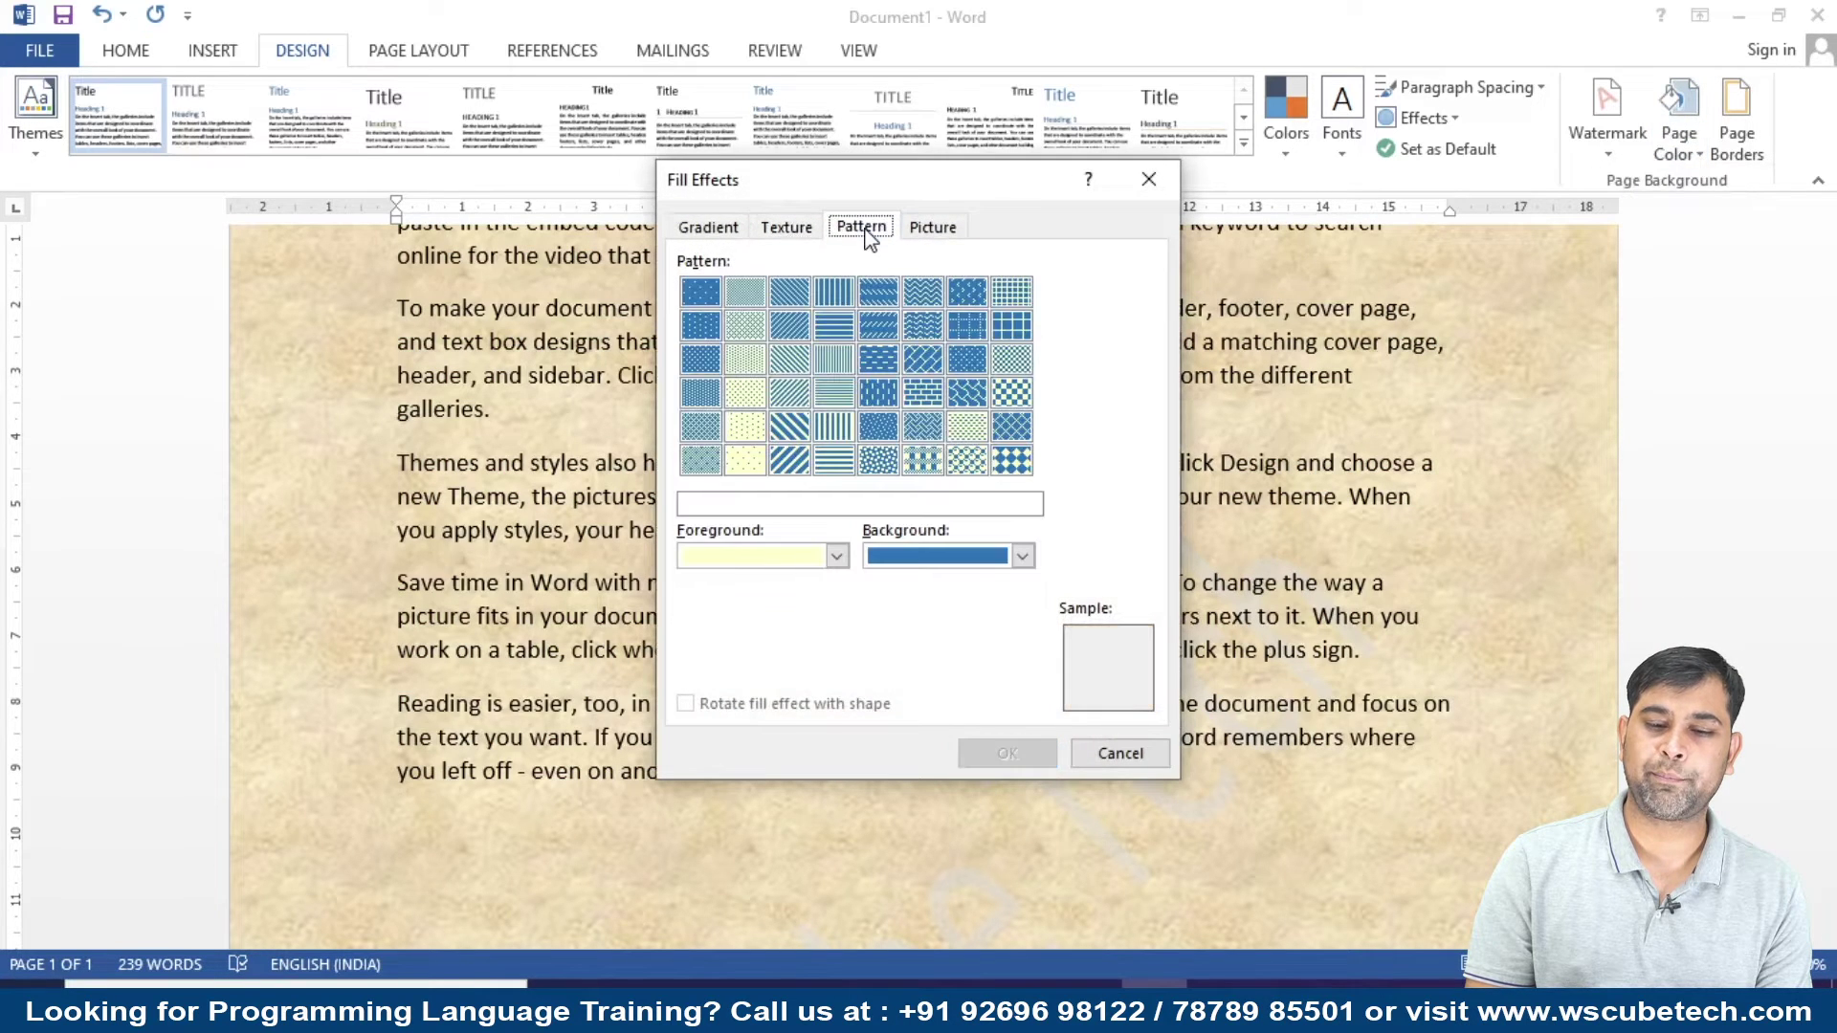
{"action": "left_click", "coordinate": [745, 360]}
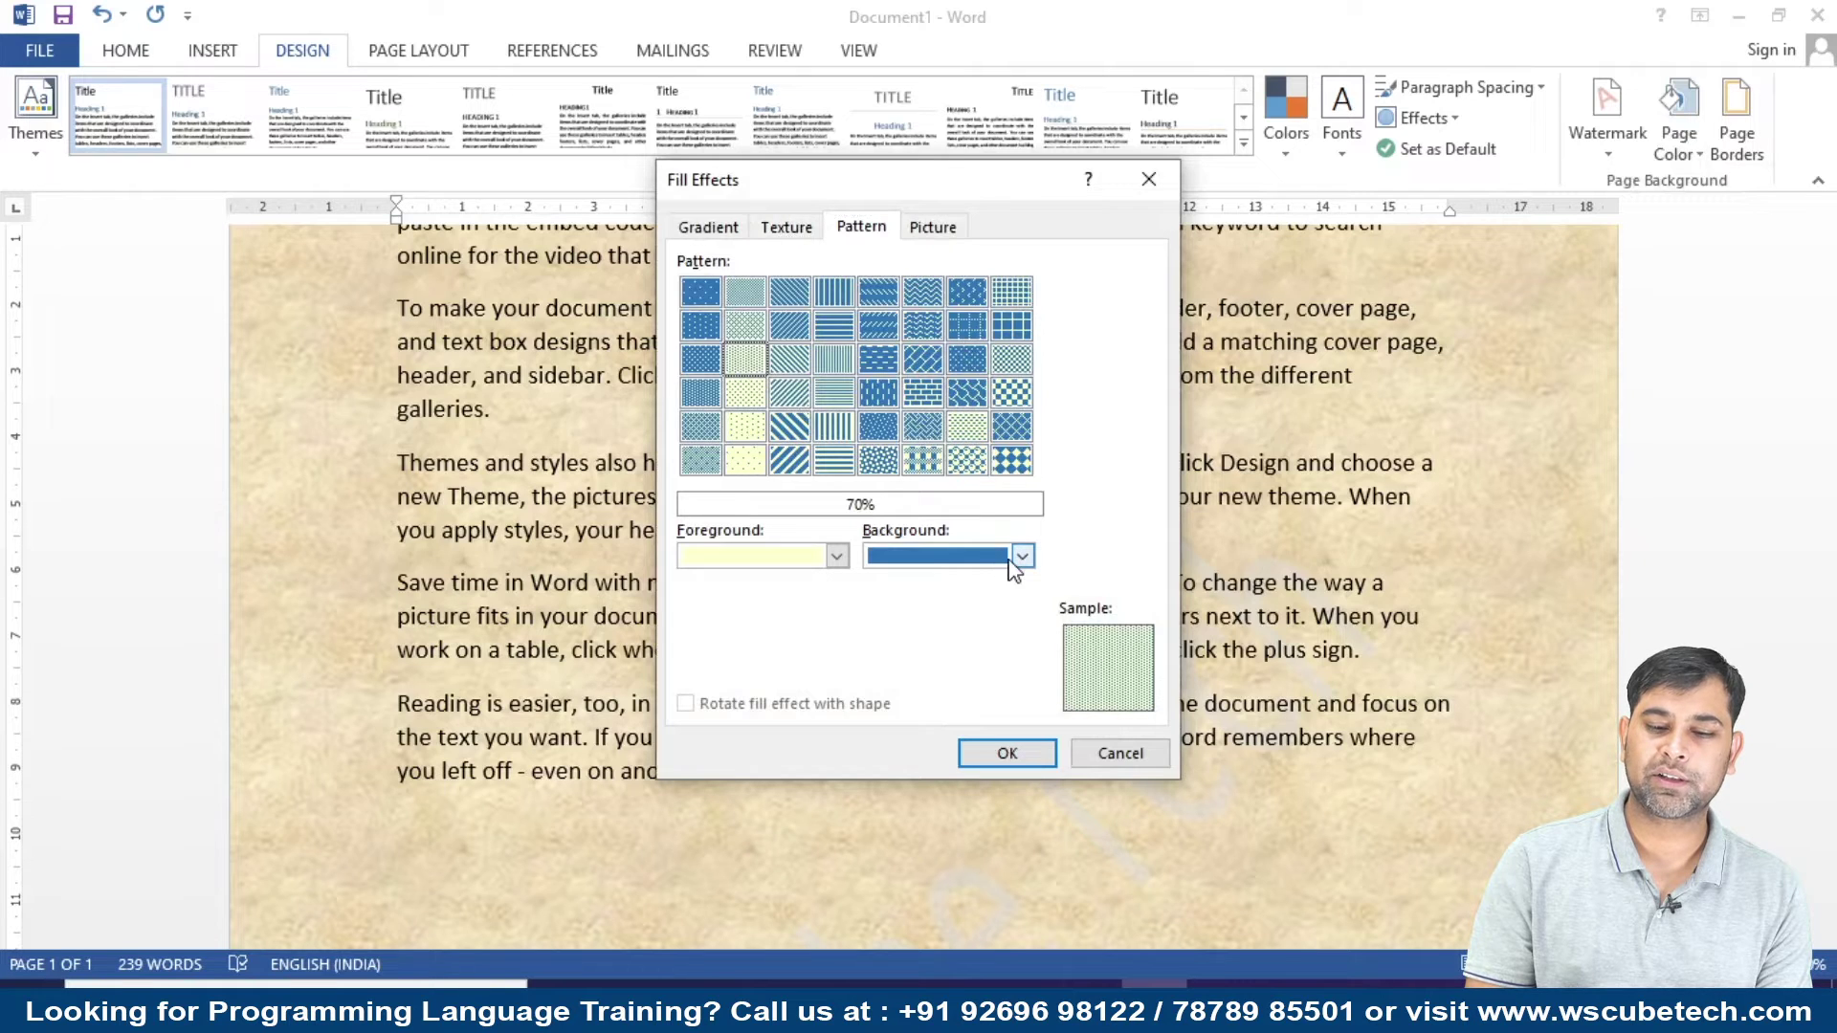
{"action": "left_click", "coordinate": [1017, 755]}
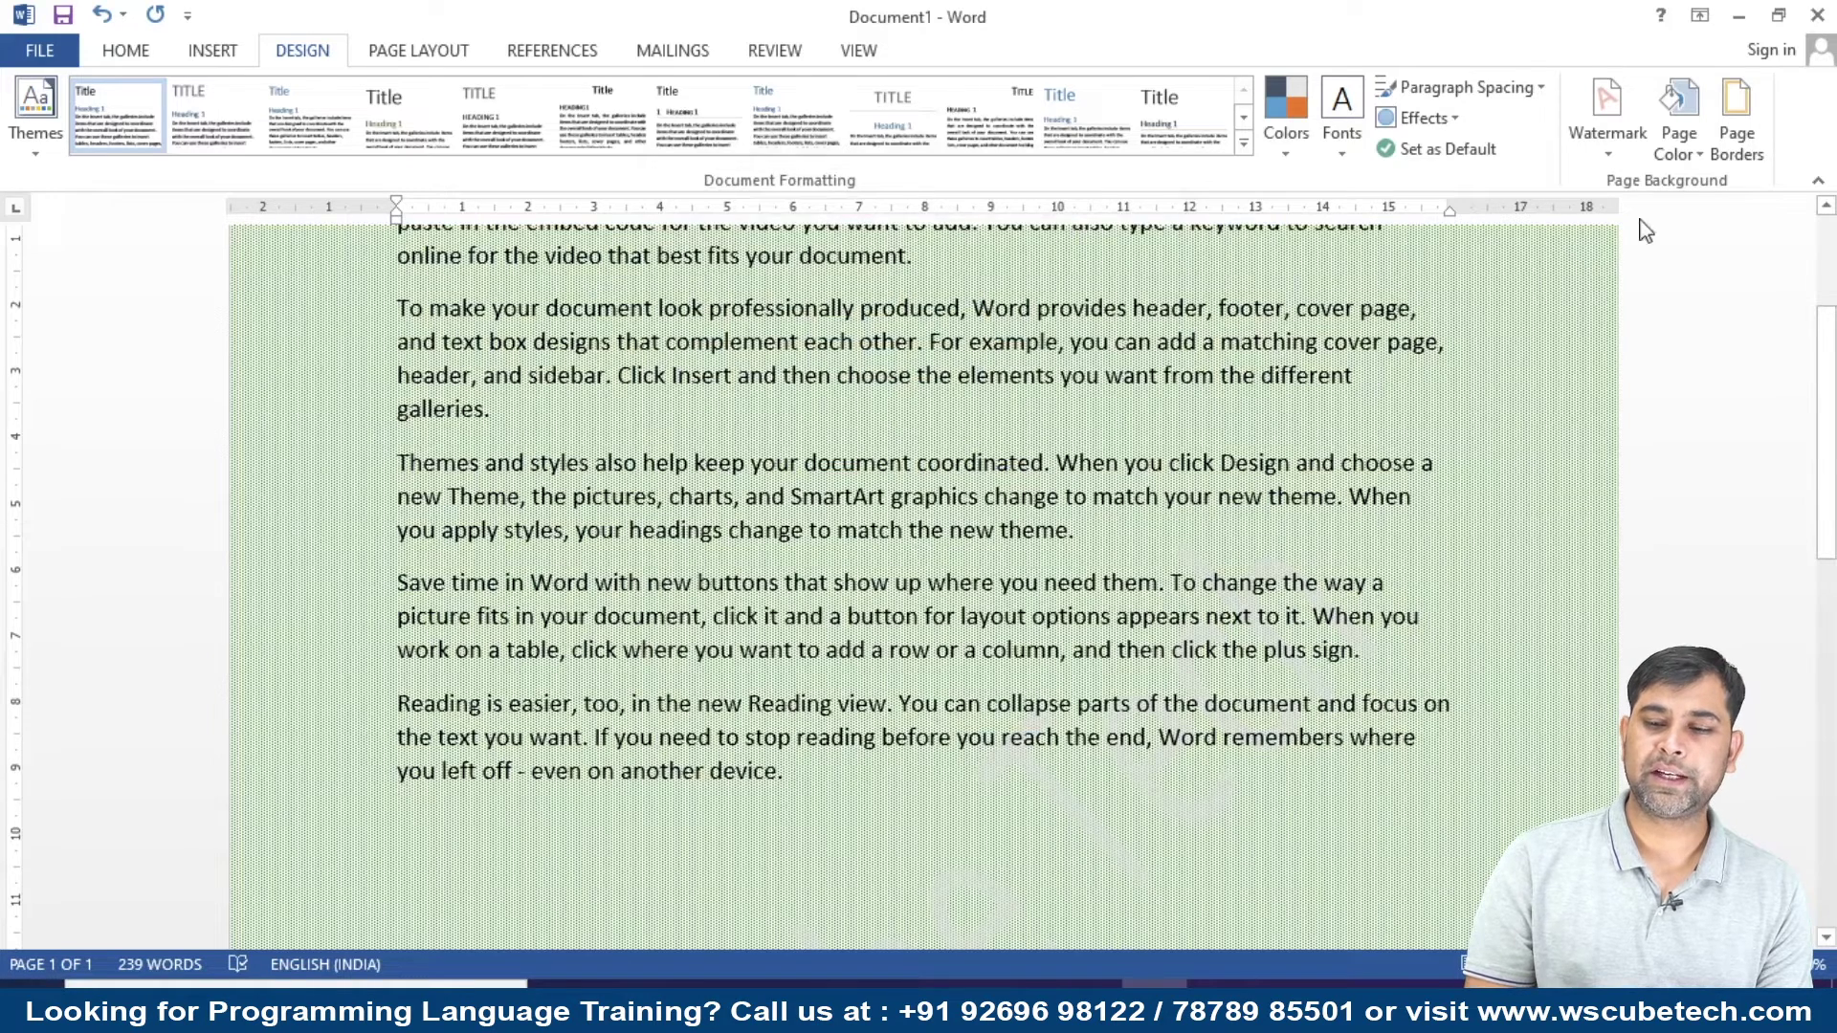
Start a Fill Effects picture fill and browse for an image from a file.
{"action": "left_click", "coordinate": [1679, 115]}
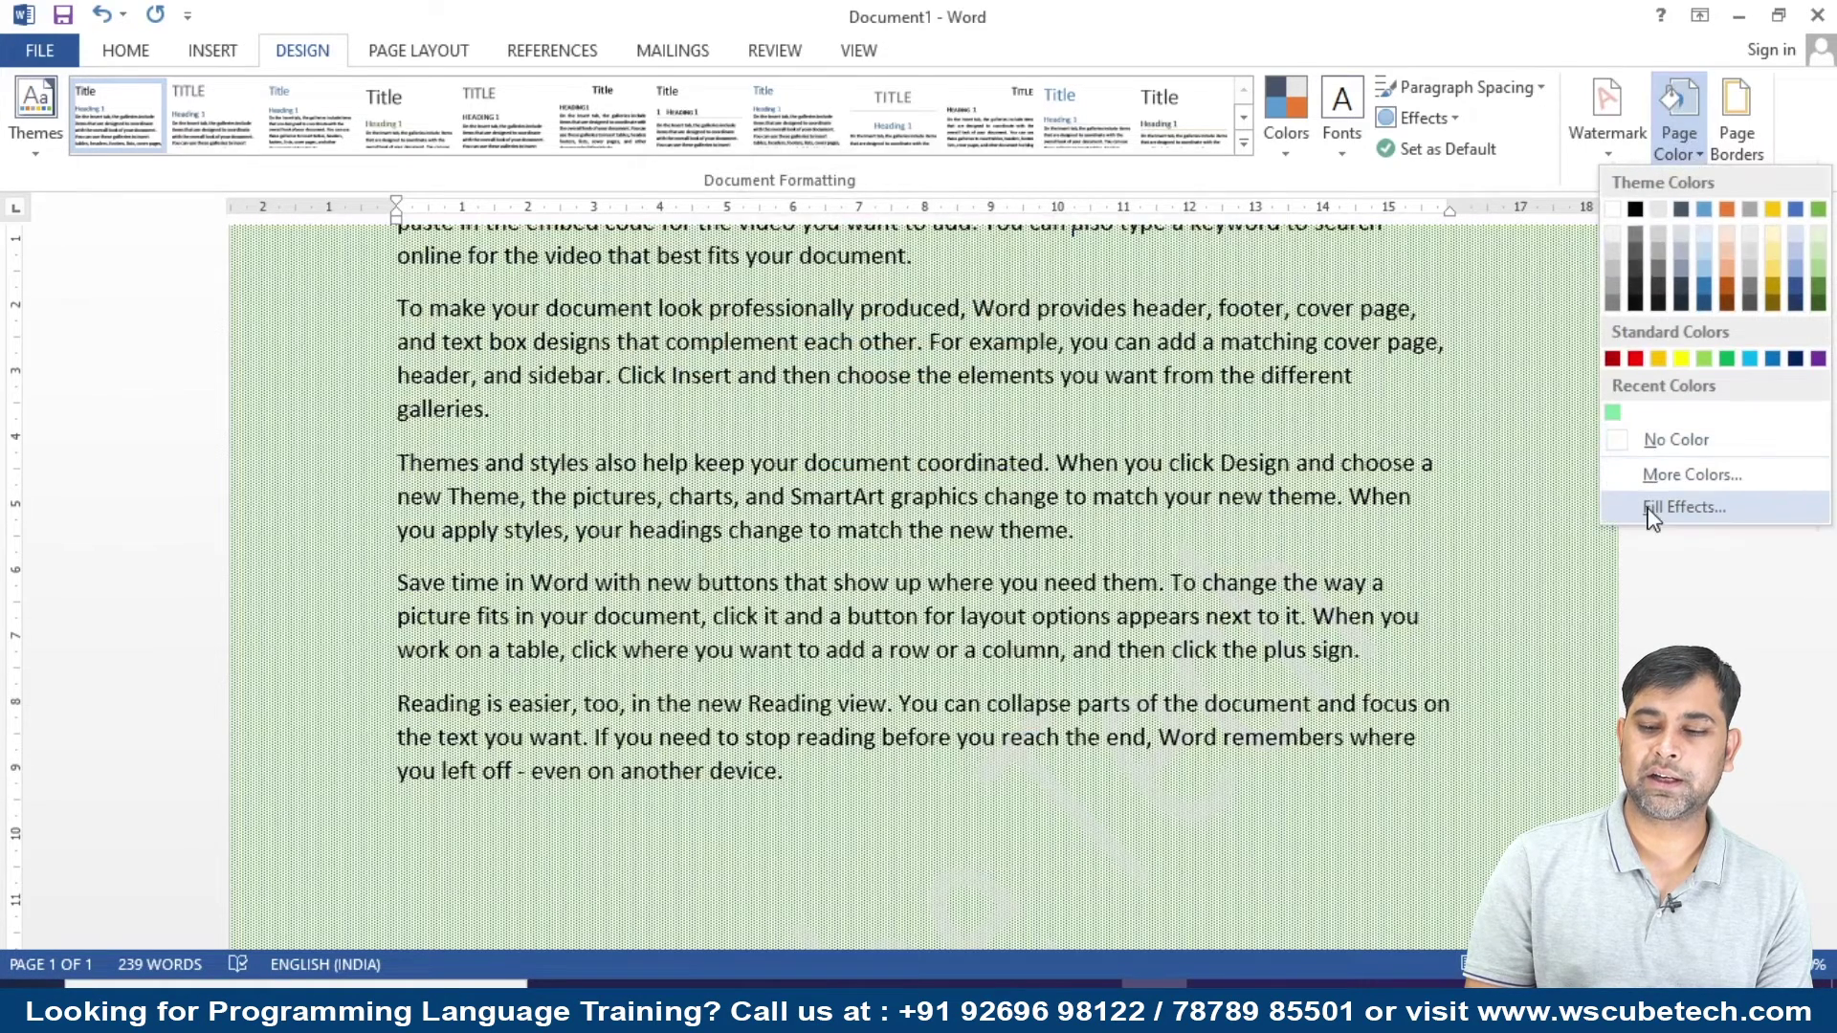
{"action": "left_click", "coordinate": [1683, 507]}
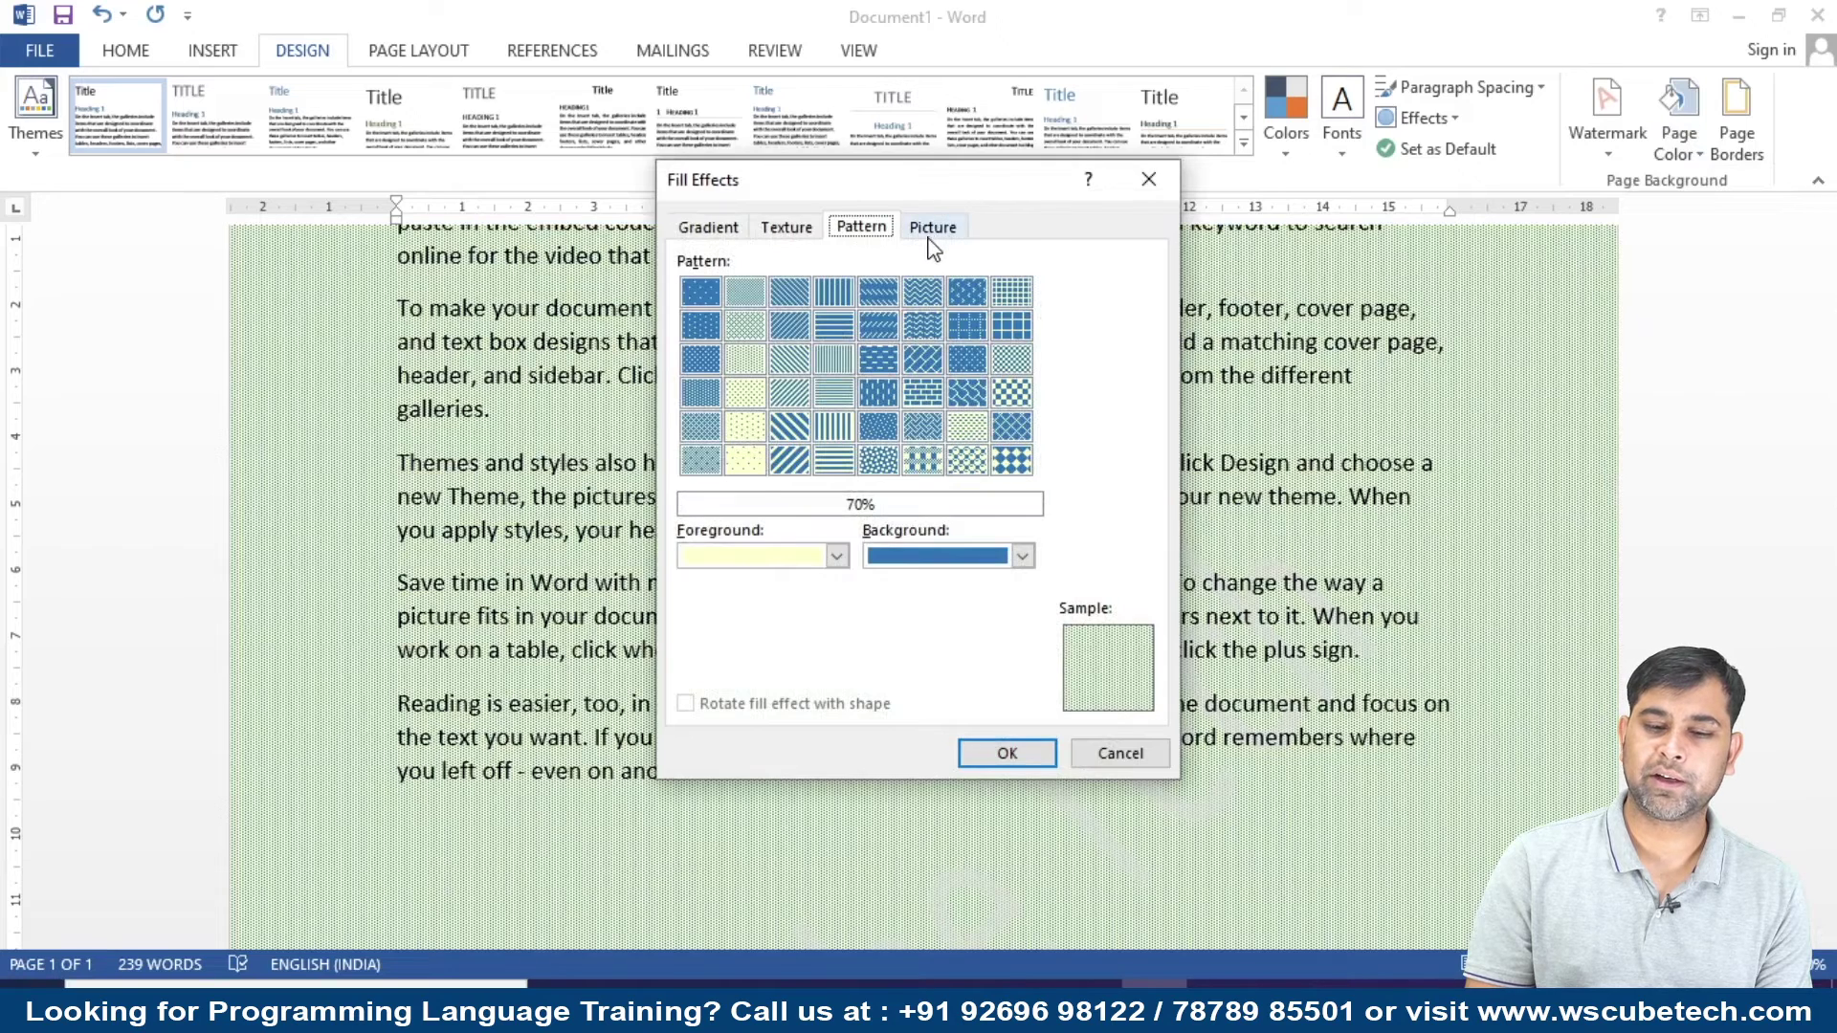
{"action": "left_click", "coordinate": [933, 229]}
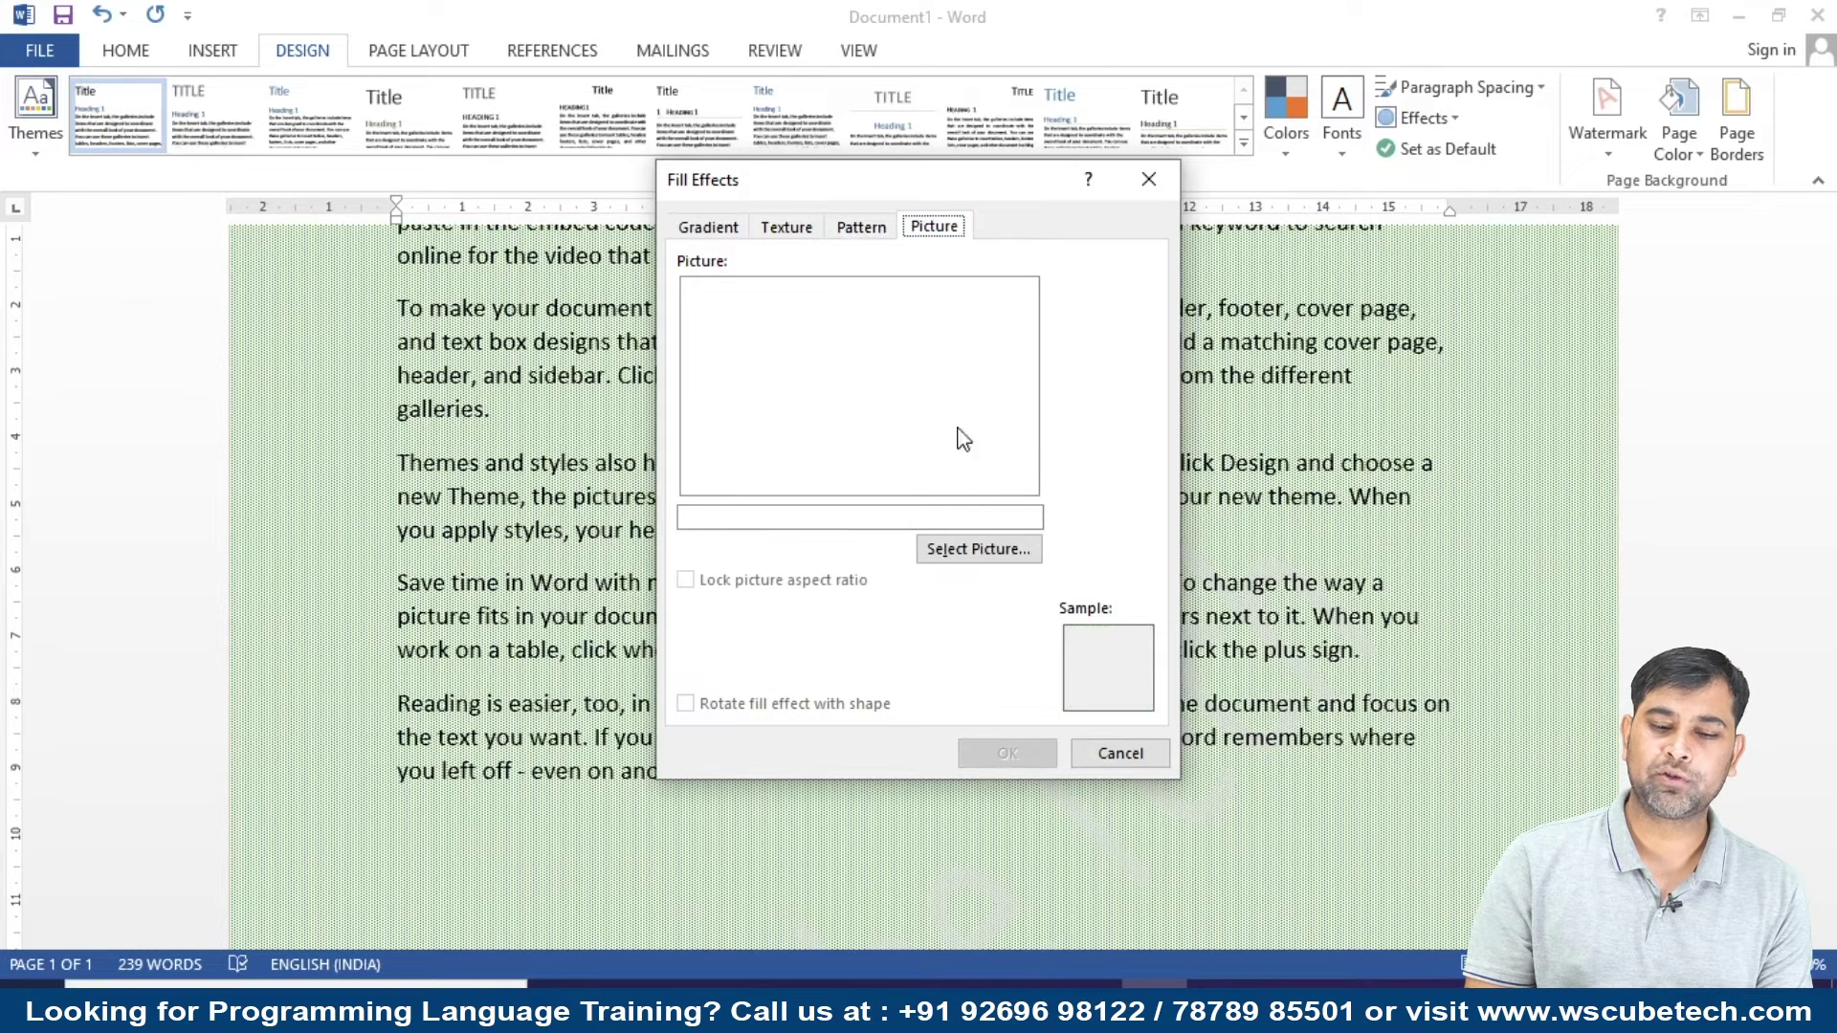
{"action": "left_click", "coordinate": [971, 555]}
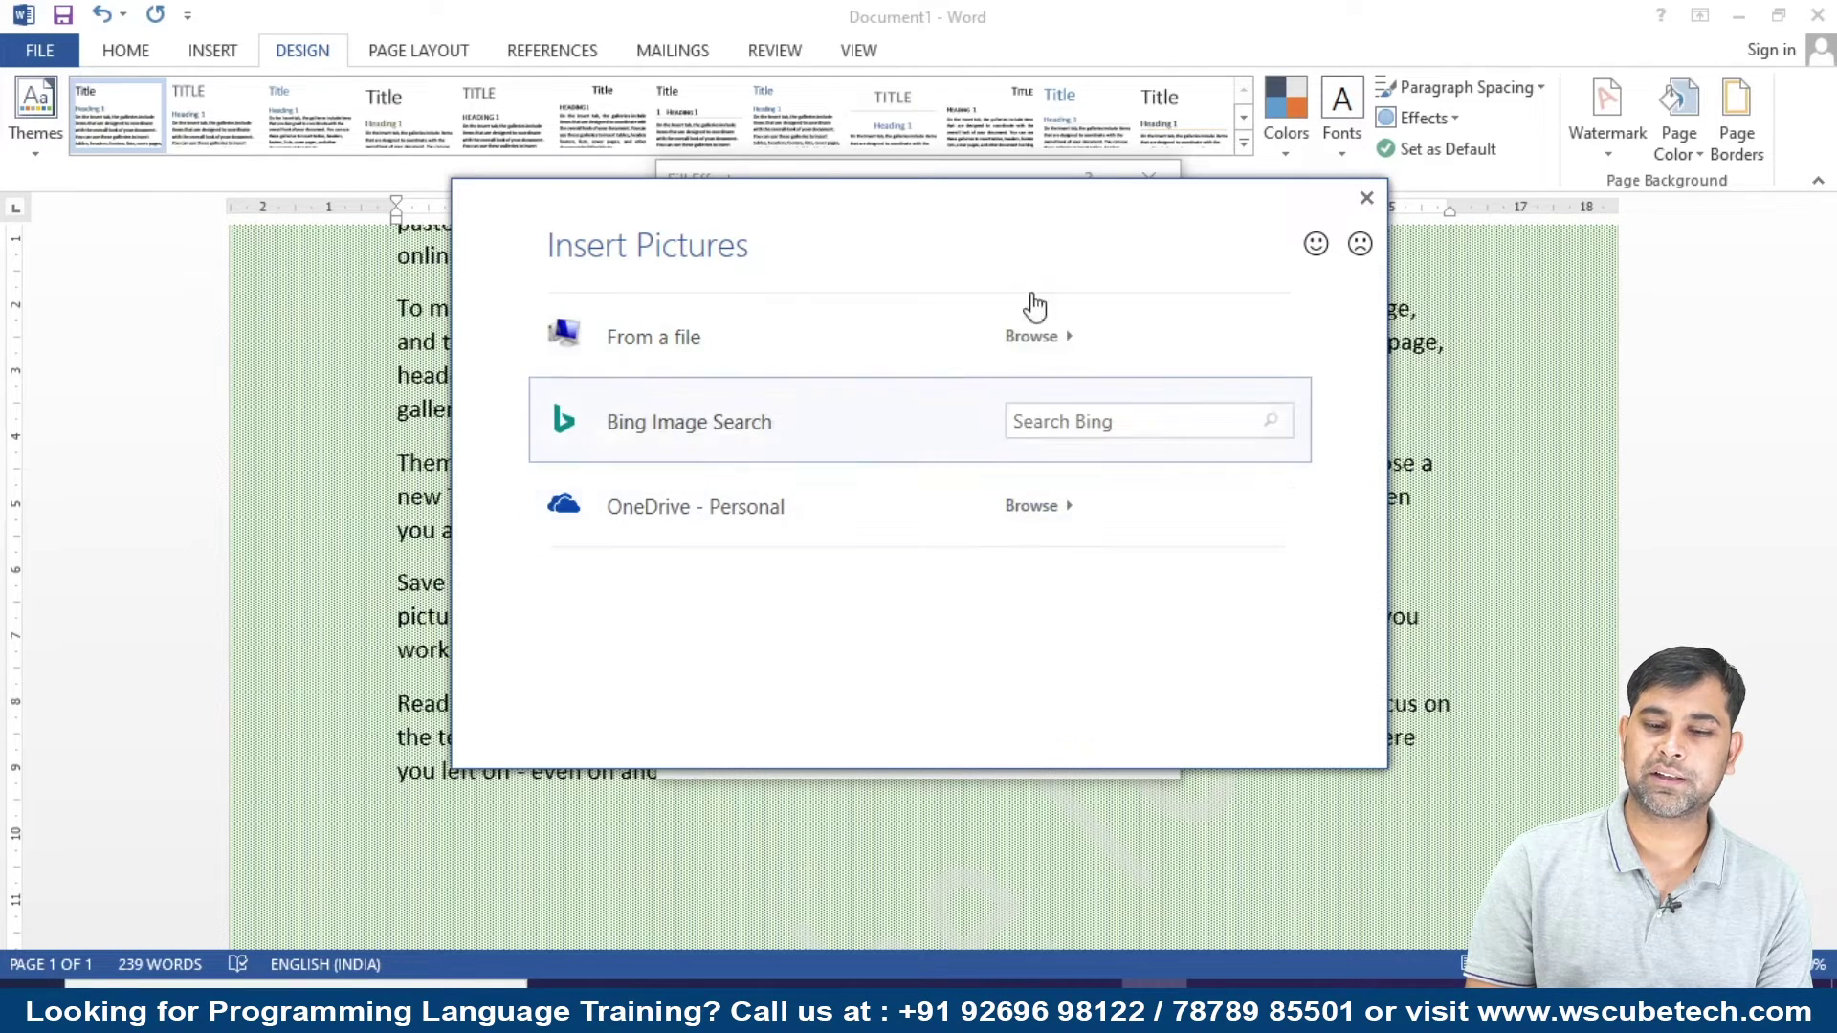
{"action": "left_click", "coordinate": [972, 348]}
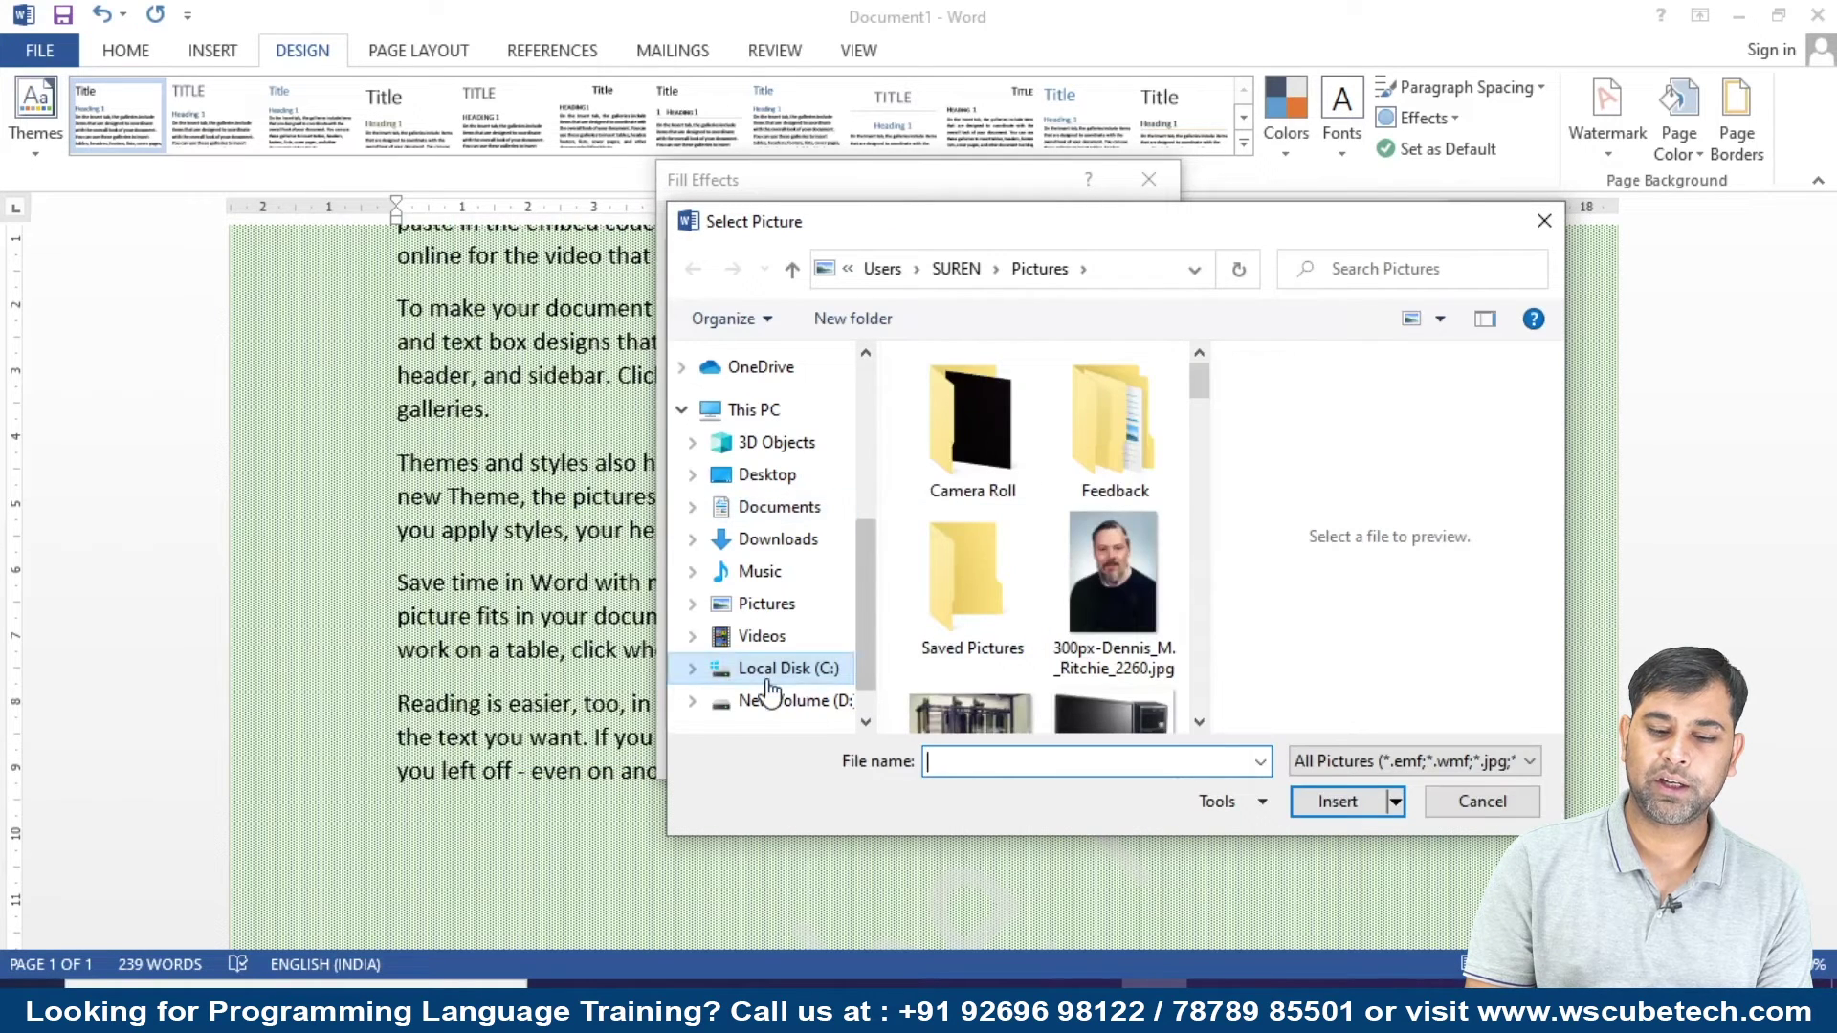
Insert Desktop\images\02.jpg as the picture fill and apply it to the page.
{"action": "scroll", "coordinate": [770, 684], "scroll_direction": "down", "scroll_amount": 3}
{"action": "scroll", "coordinate": [773, 632], "scroll_direction": "up", "scroll_amount": 5}
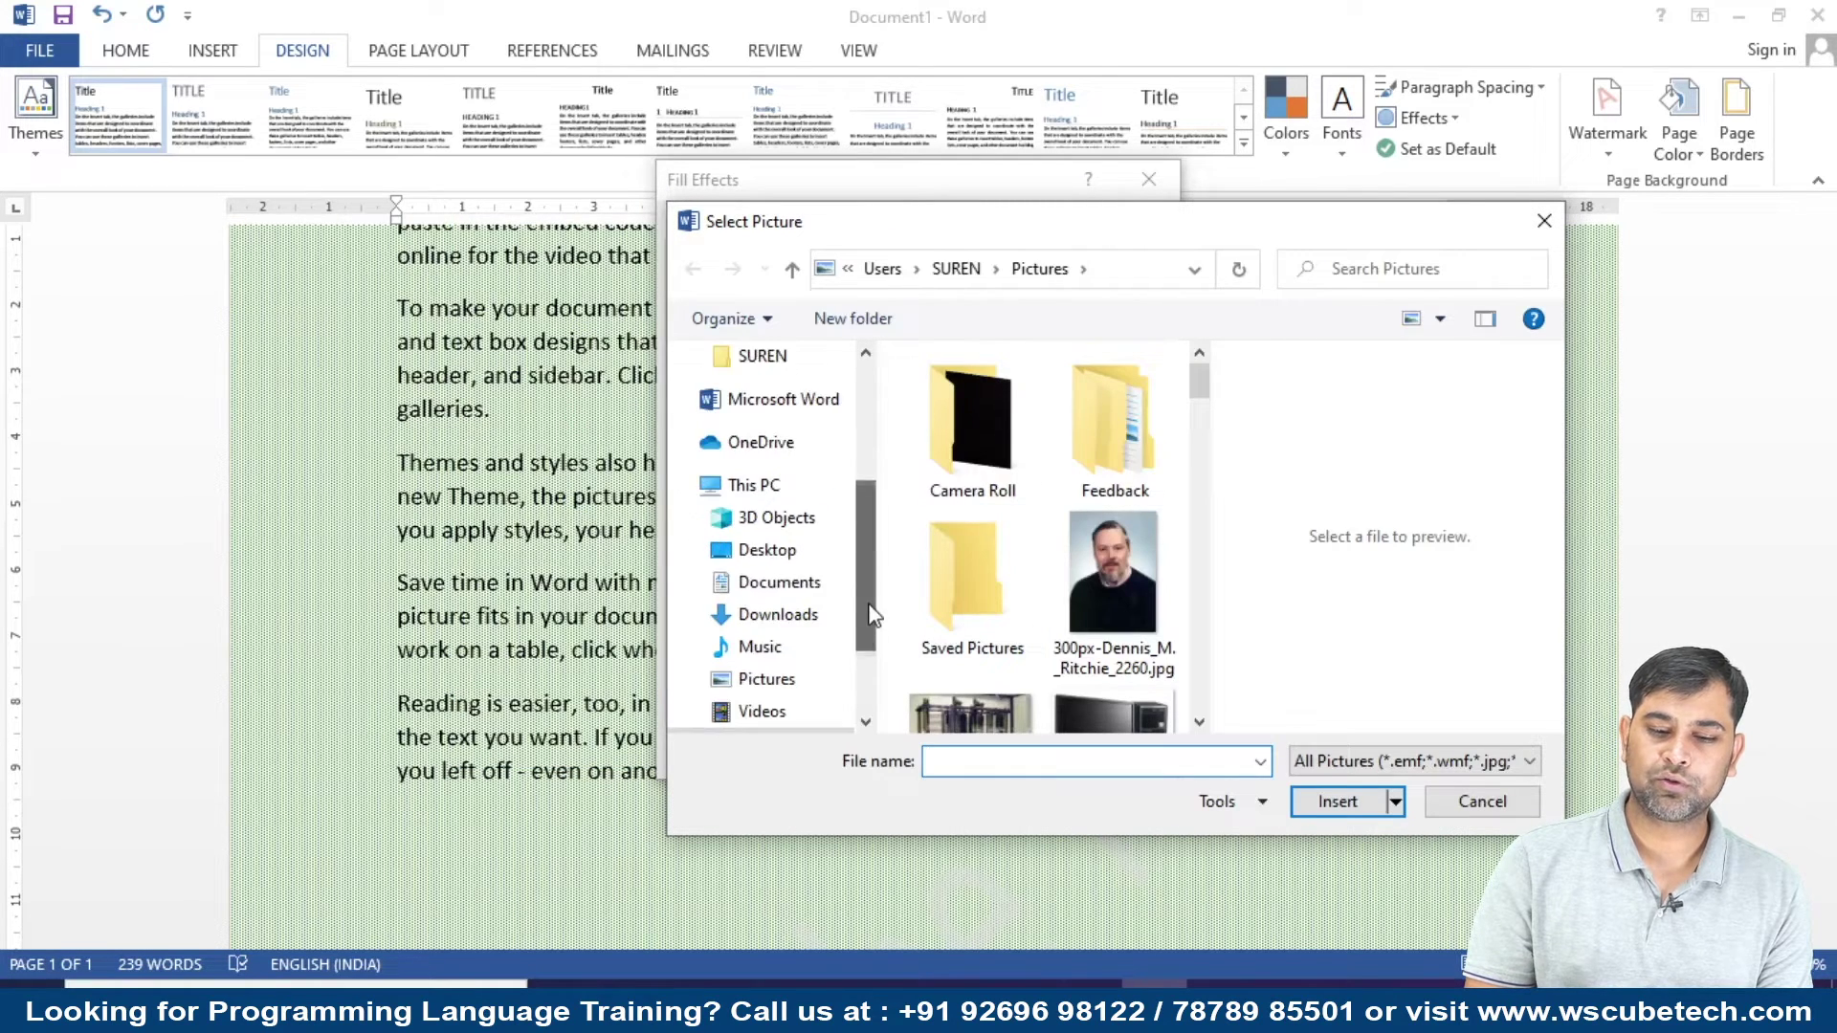
{"action": "left_click", "coordinate": [764, 549]}
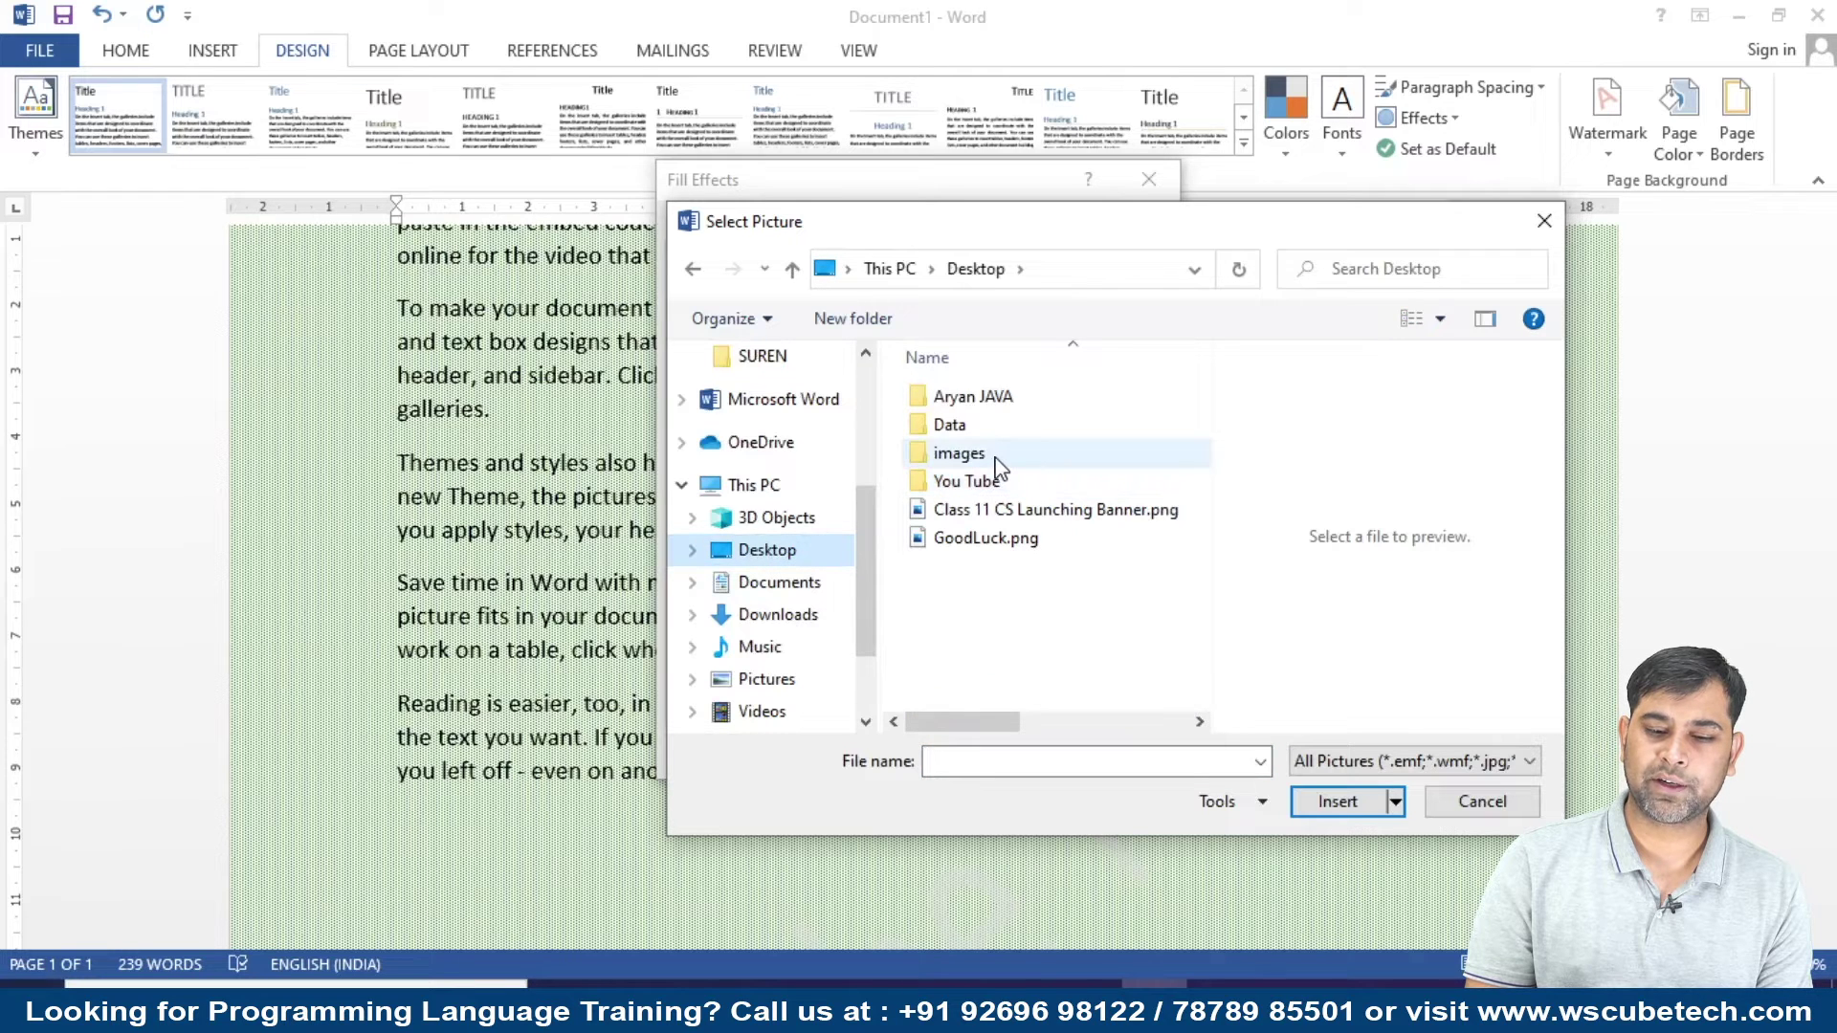
{"action": "double_click", "coordinate": [995, 461]}
{"action": "left_click", "coordinate": [1129, 608]}
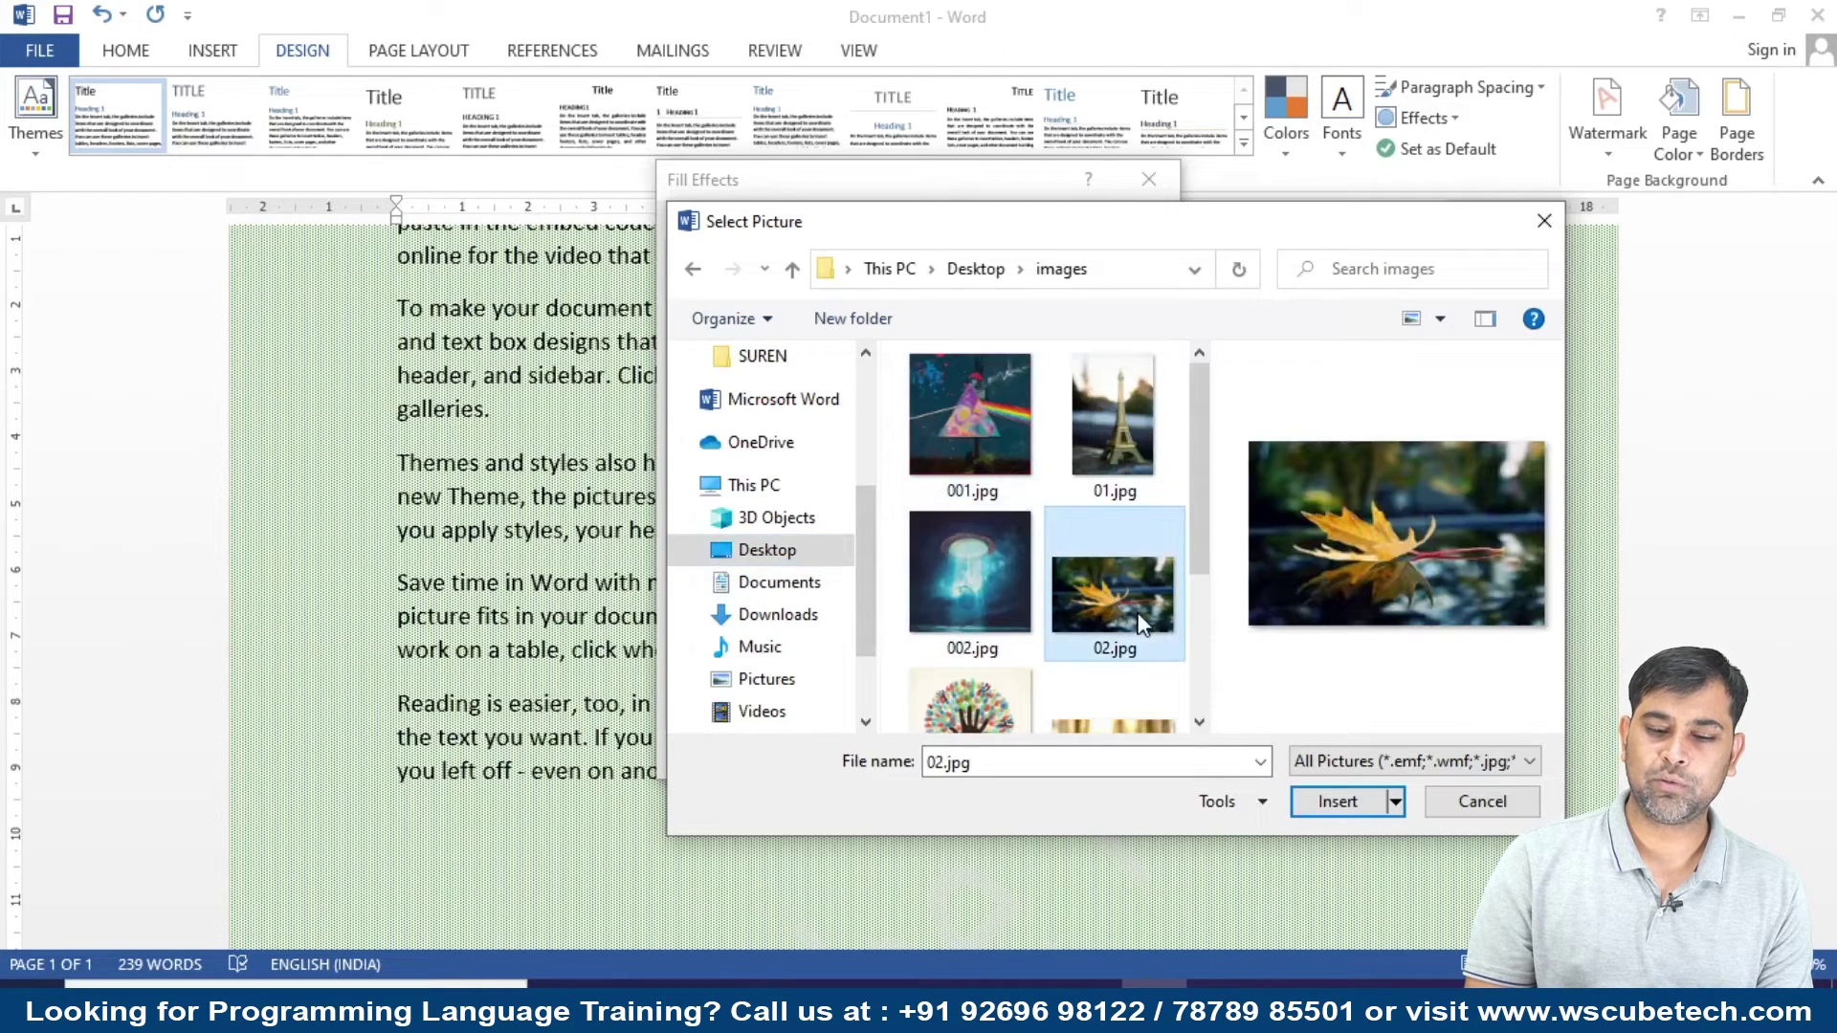
{"action": "left_click", "coordinate": [1336, 801]}
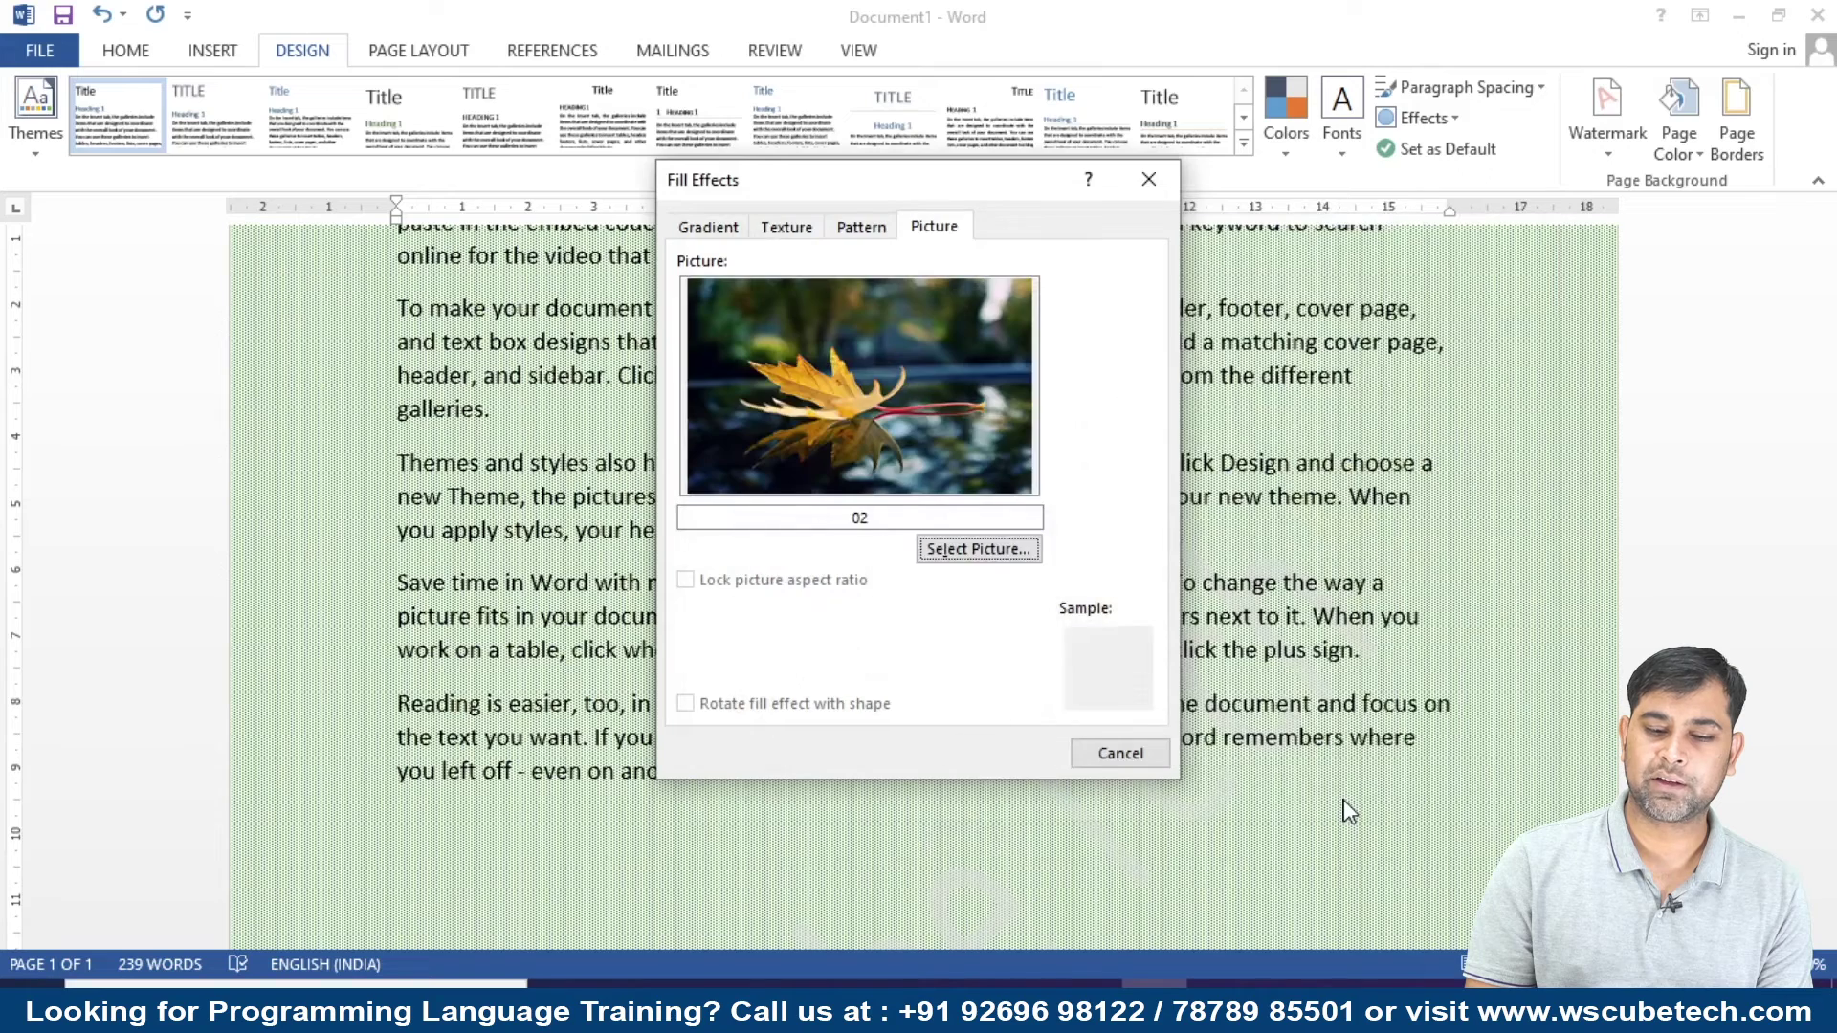
{"action": "left_click", "coordinate": [986, 752]}
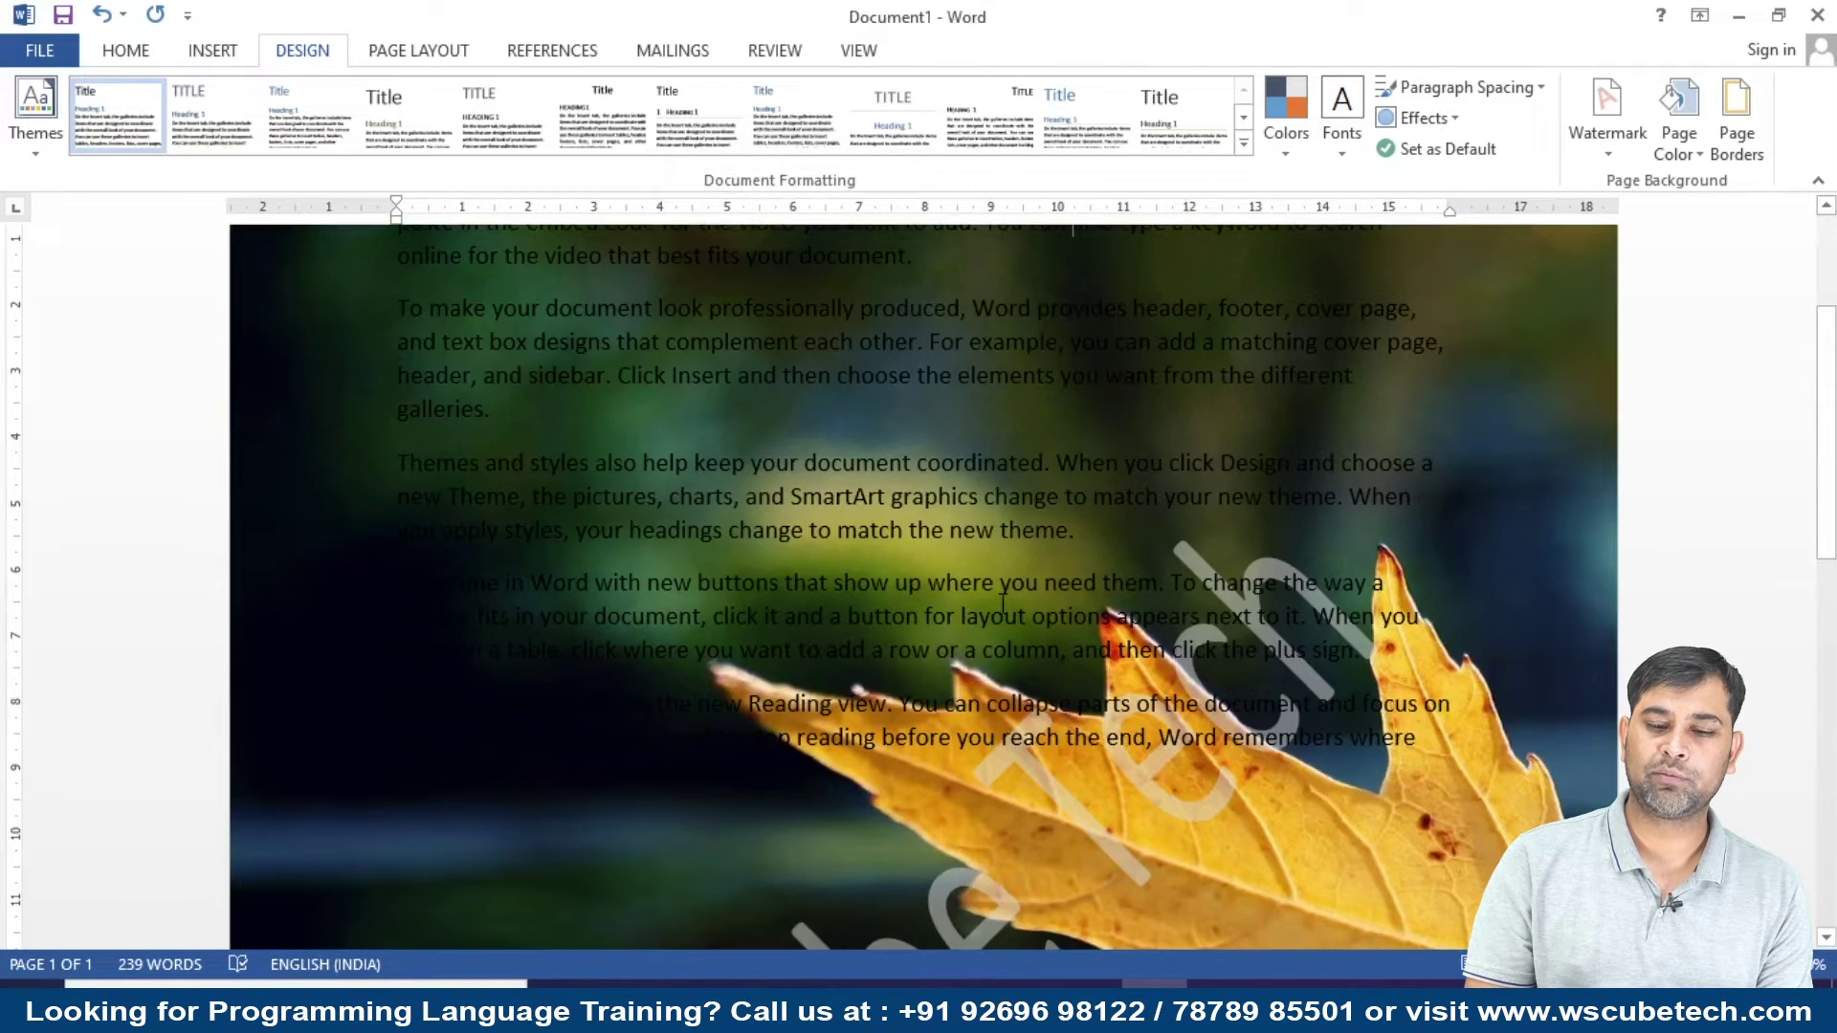
Select all the document text and set its font colour to White.
{"action": "key", "text": "ctrl+a"}
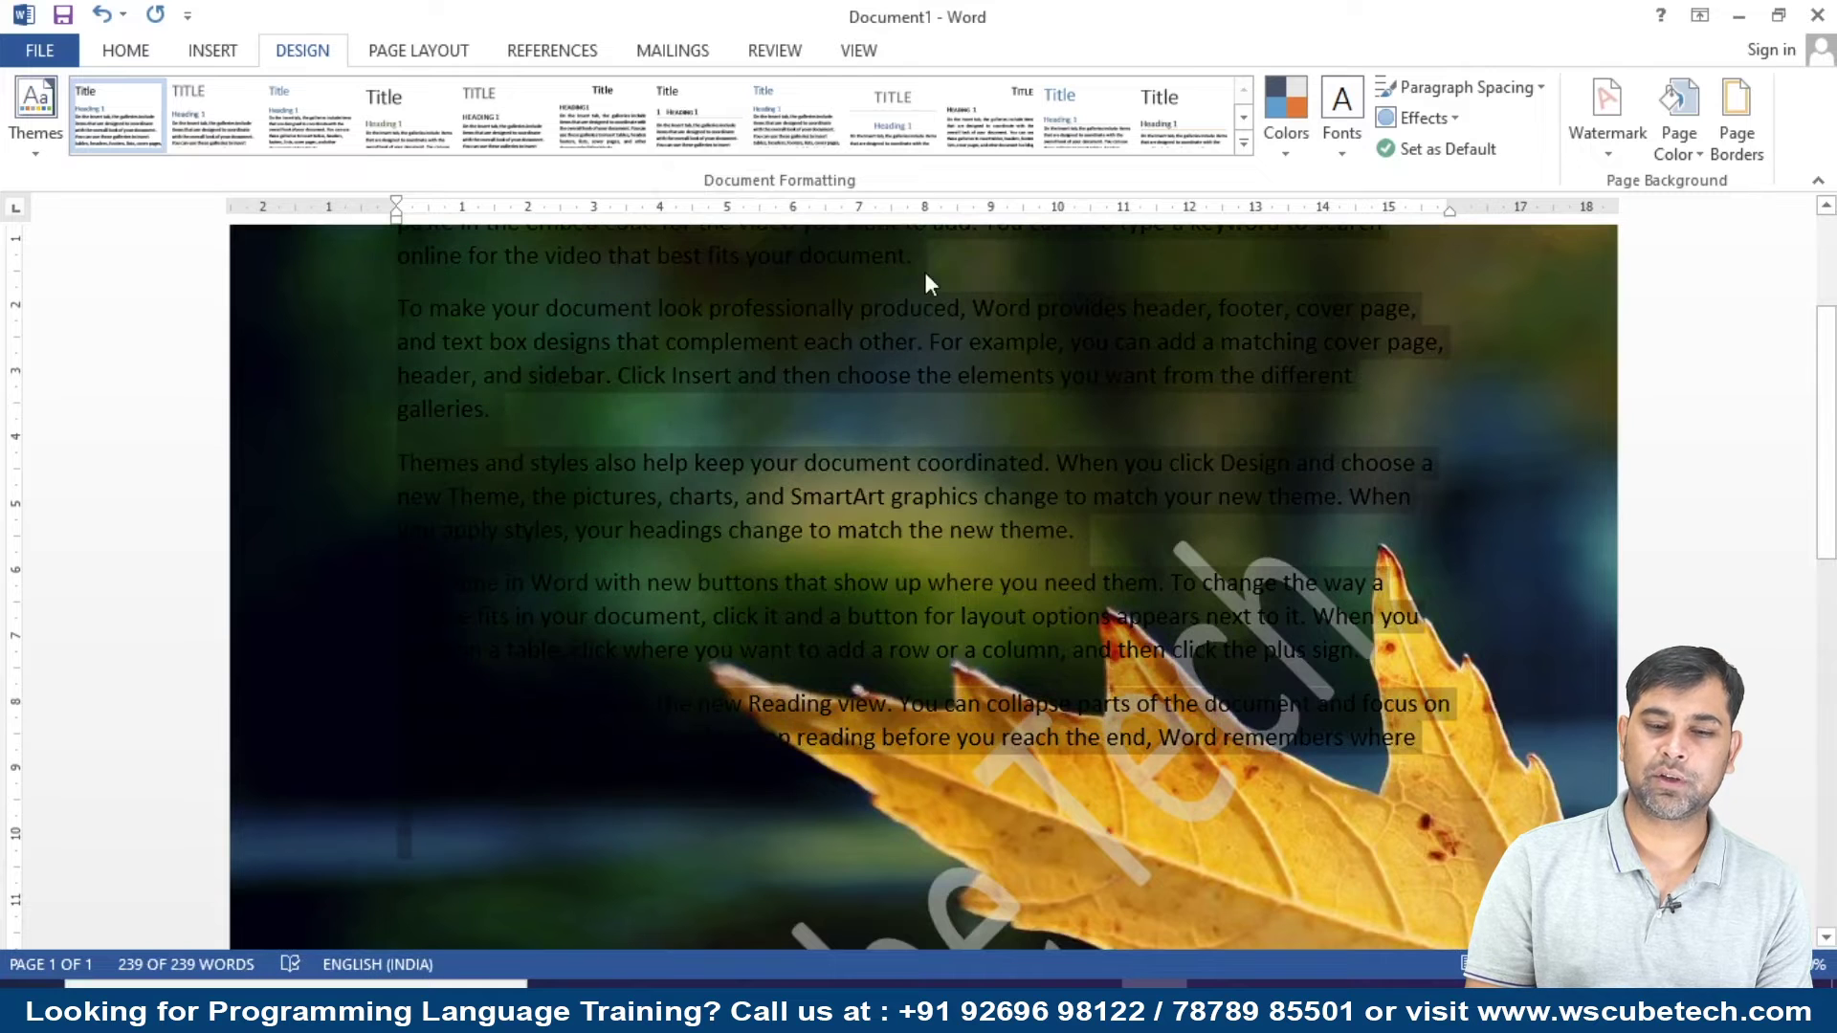
{"action": "left_click", "coordinate": [152, 53]}
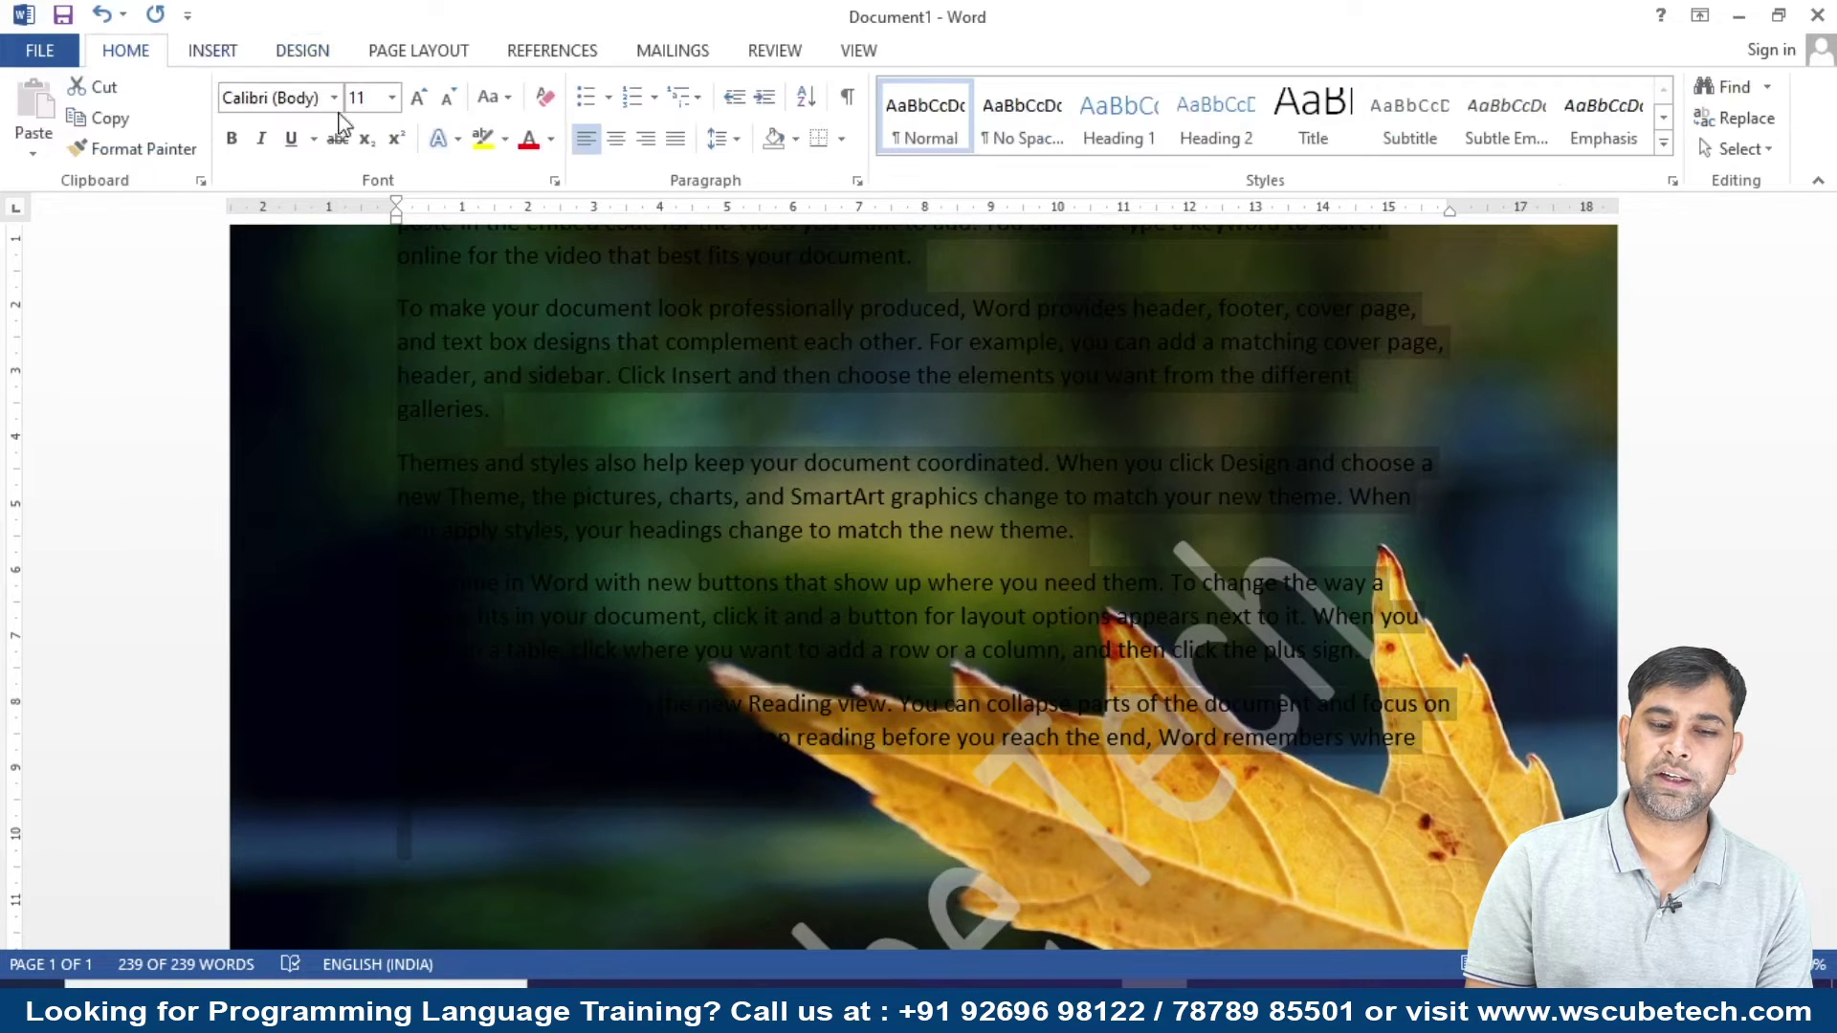
{"action": "left_click", "coordinate": [550, 141]}
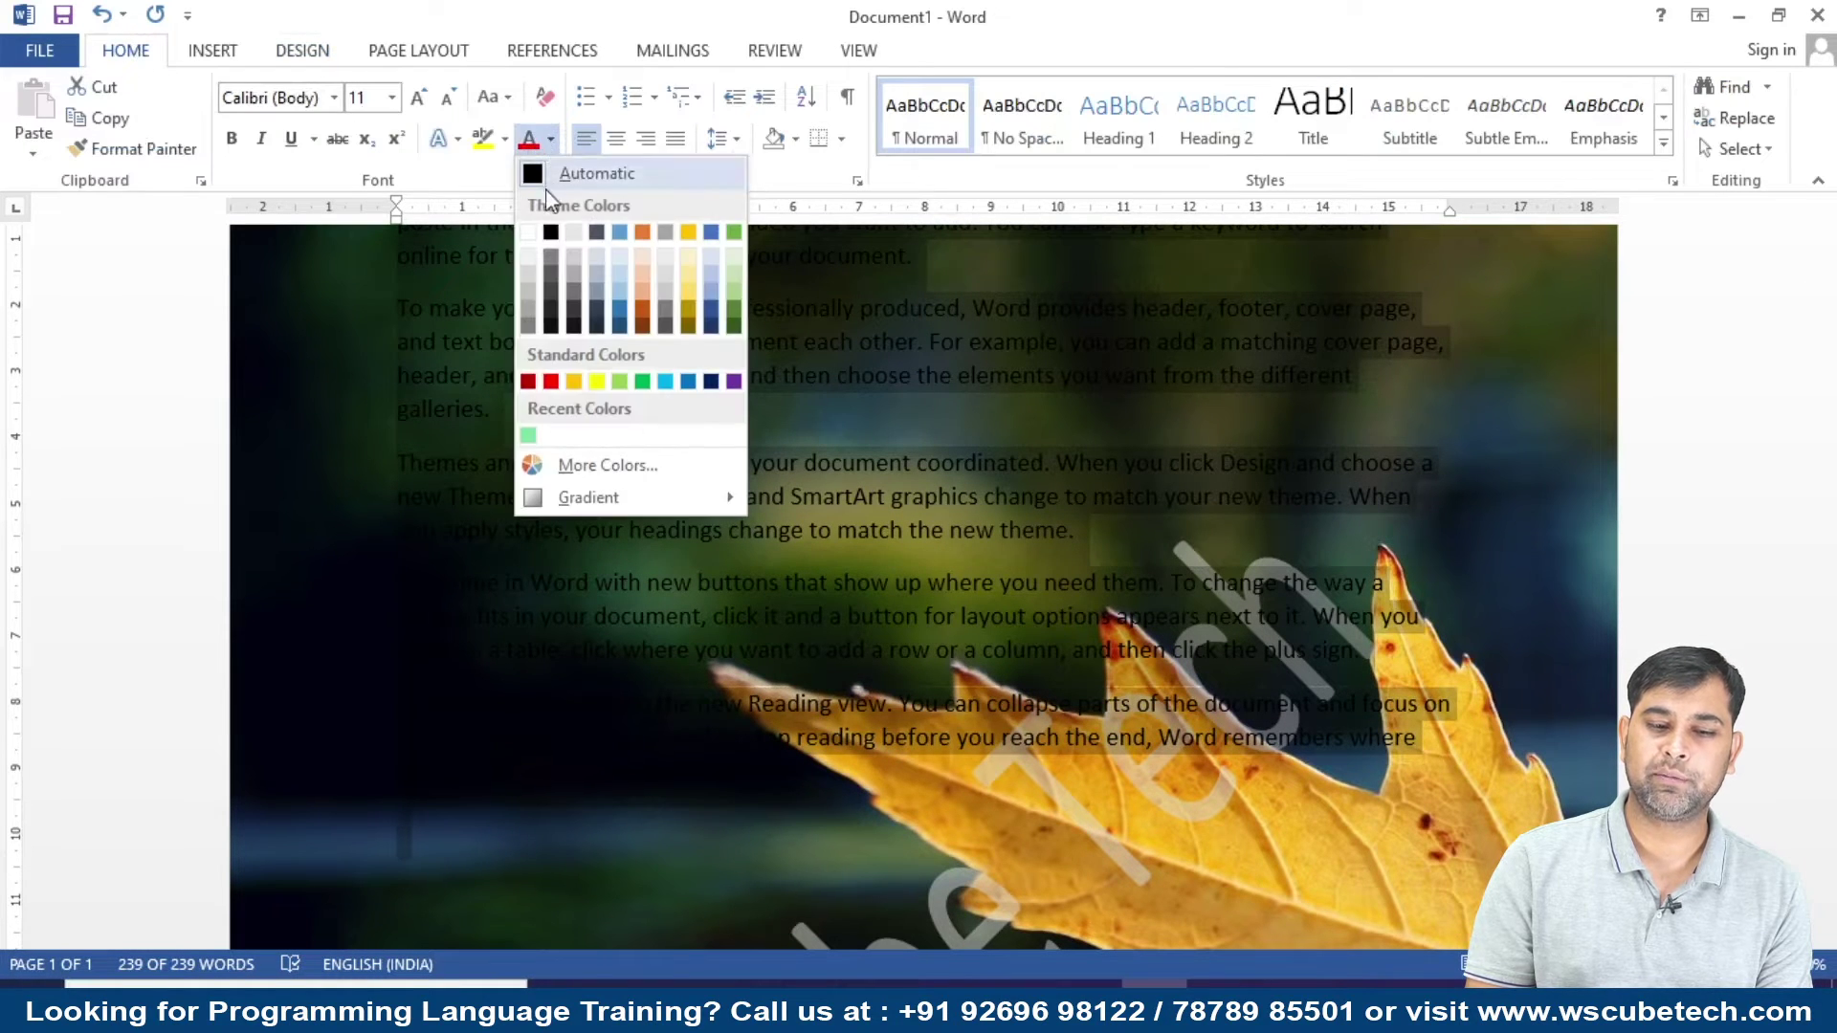
{"action": "left_click", "coordinate": [528, 231]}
{"action": "left_click", "coordinate": [861, 461]}
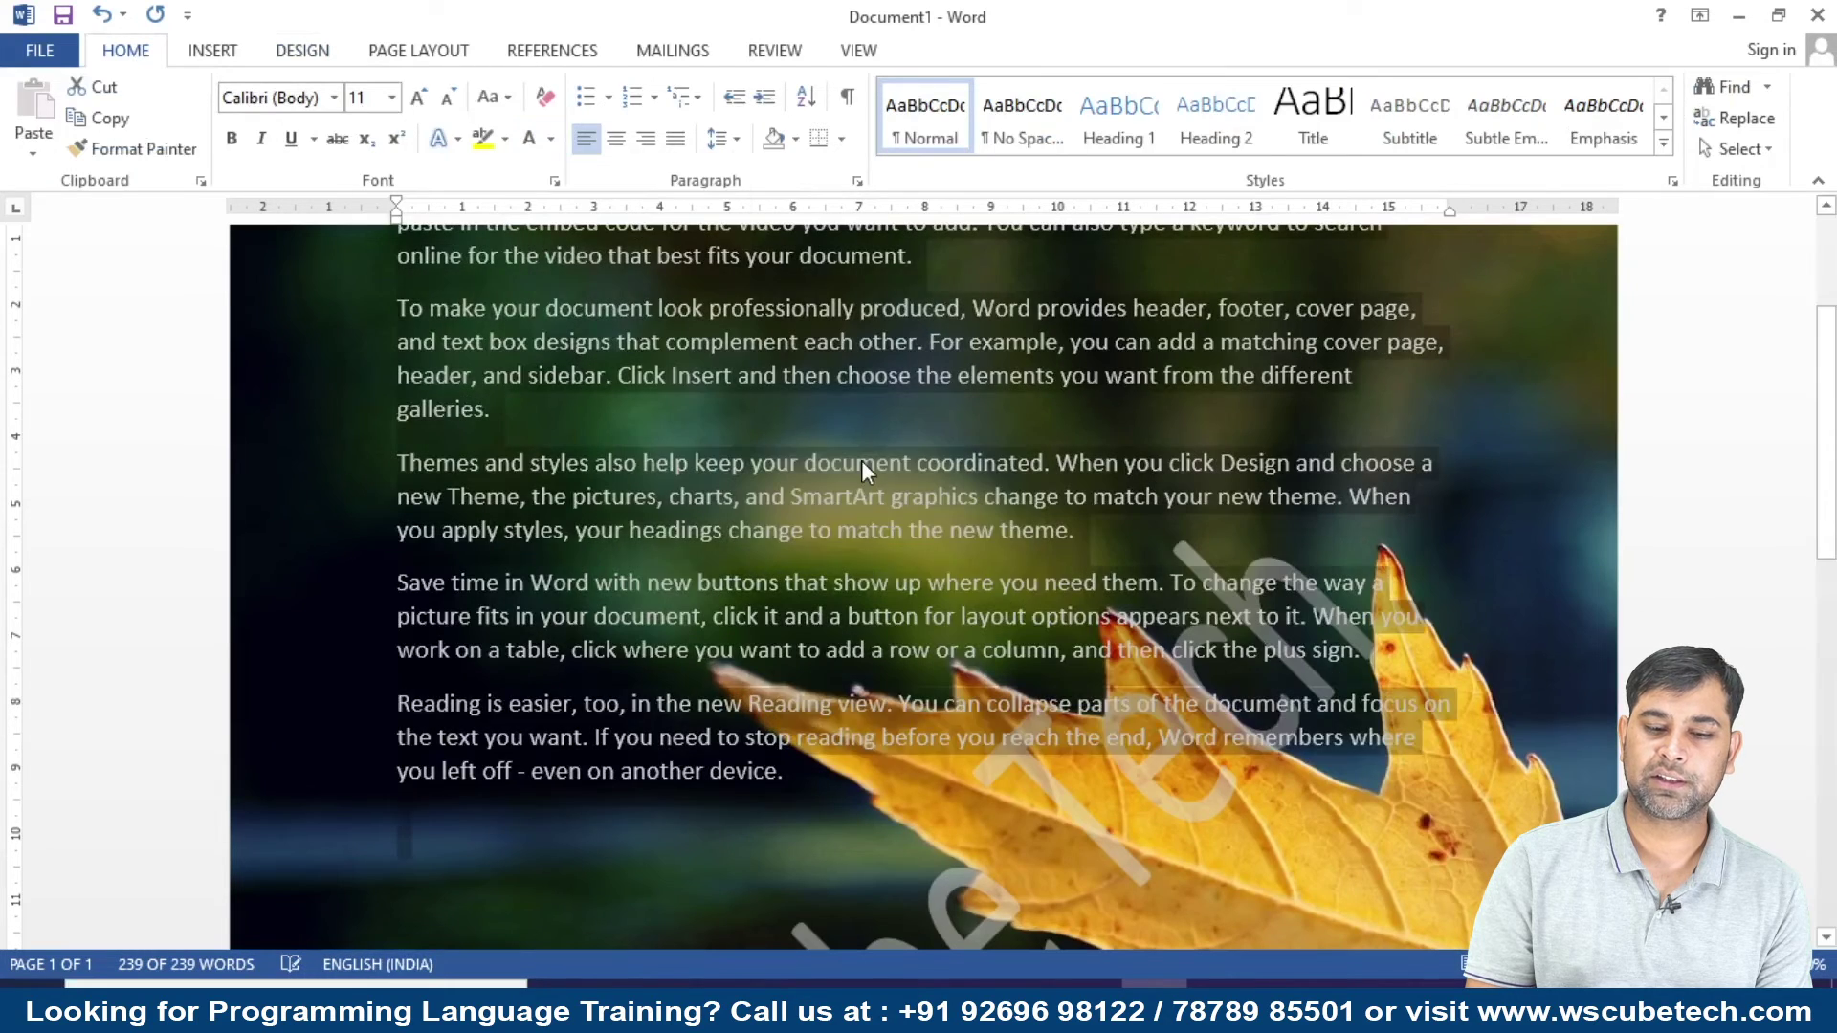
Review the page, then undo back to the light green pattern background.
{"action": "scroll", "coordinate": [1023, 426], "scroll_direction": "up", "scroll_amount": 3}
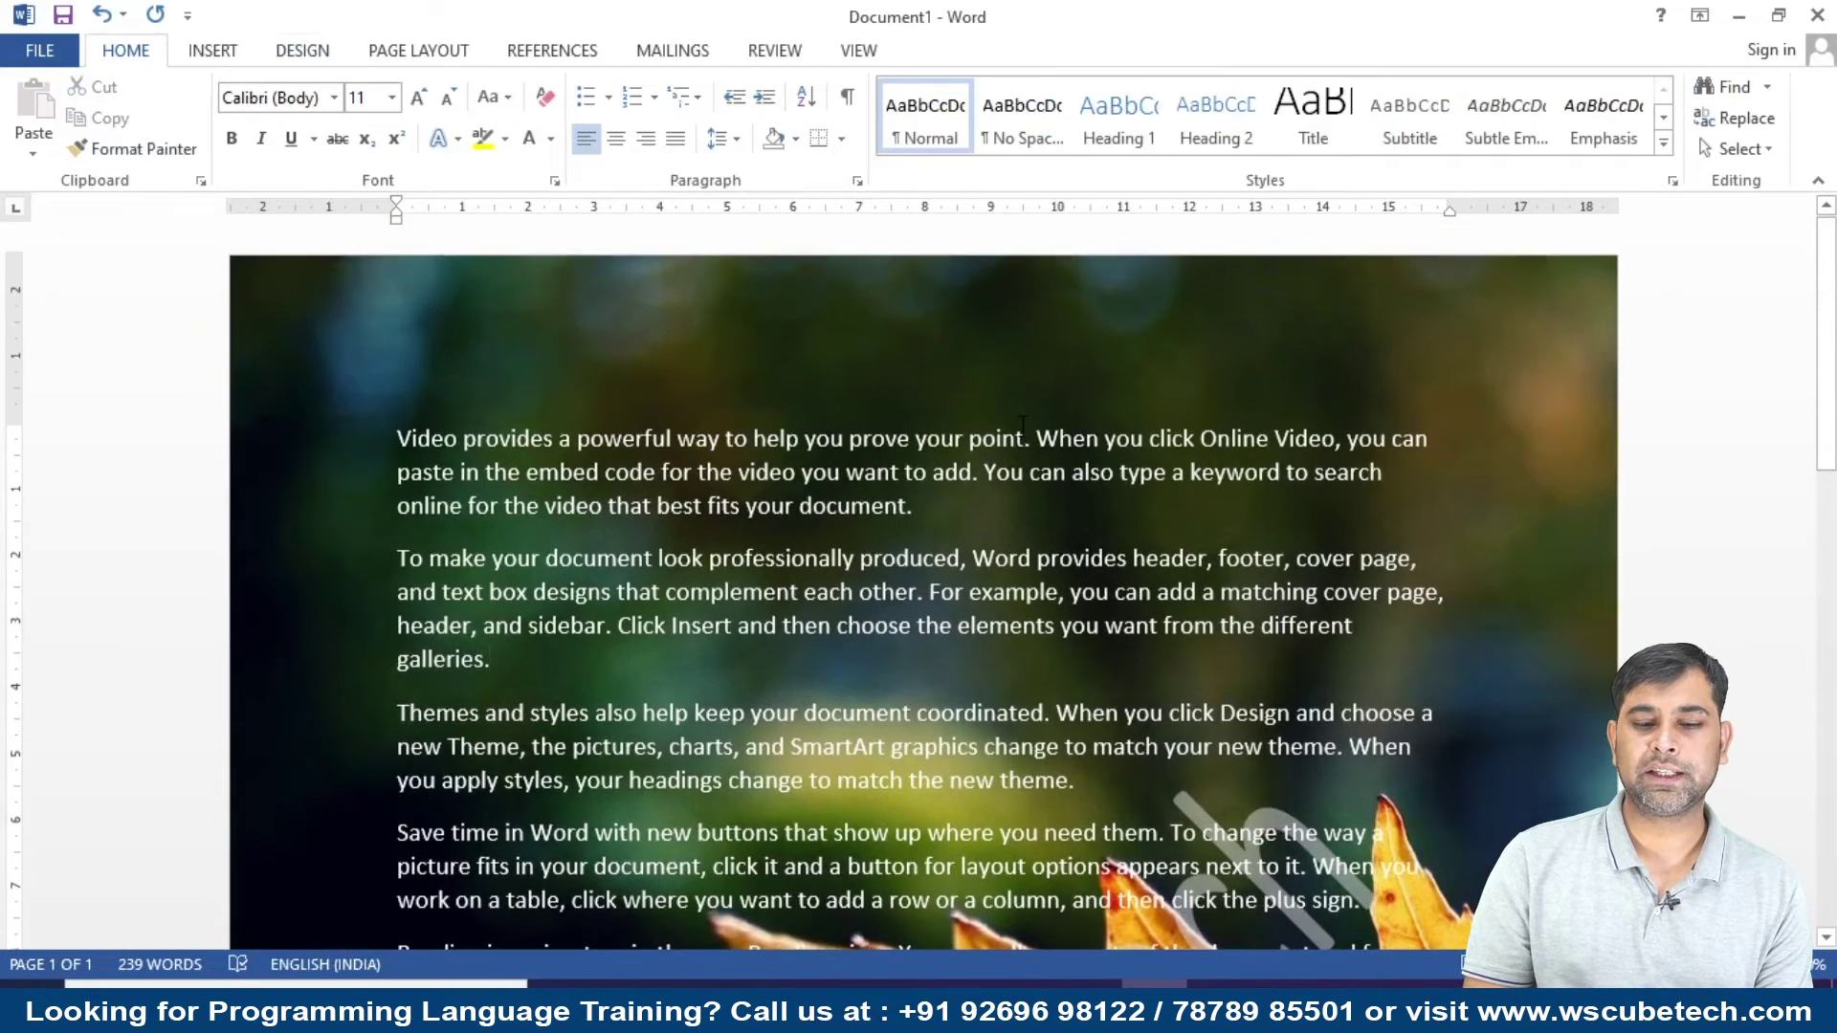
{"action": "scroll", "coordinate": [1022, 425], "scroll_direction": "down", "scroll_amount": 2}
{"action": "scroll", "coordinate": [1023, 426], "scroll_direction": "down", "scroll_amount": 4}
{"action": "scroll", "coordinate": [1023, 426], "scroll_direction": "down", "scroll_amount": 1}
{"action": "scroll", "coordinate": [1023, 426], "scroll_direction": "up", "scroll_amount": 2}
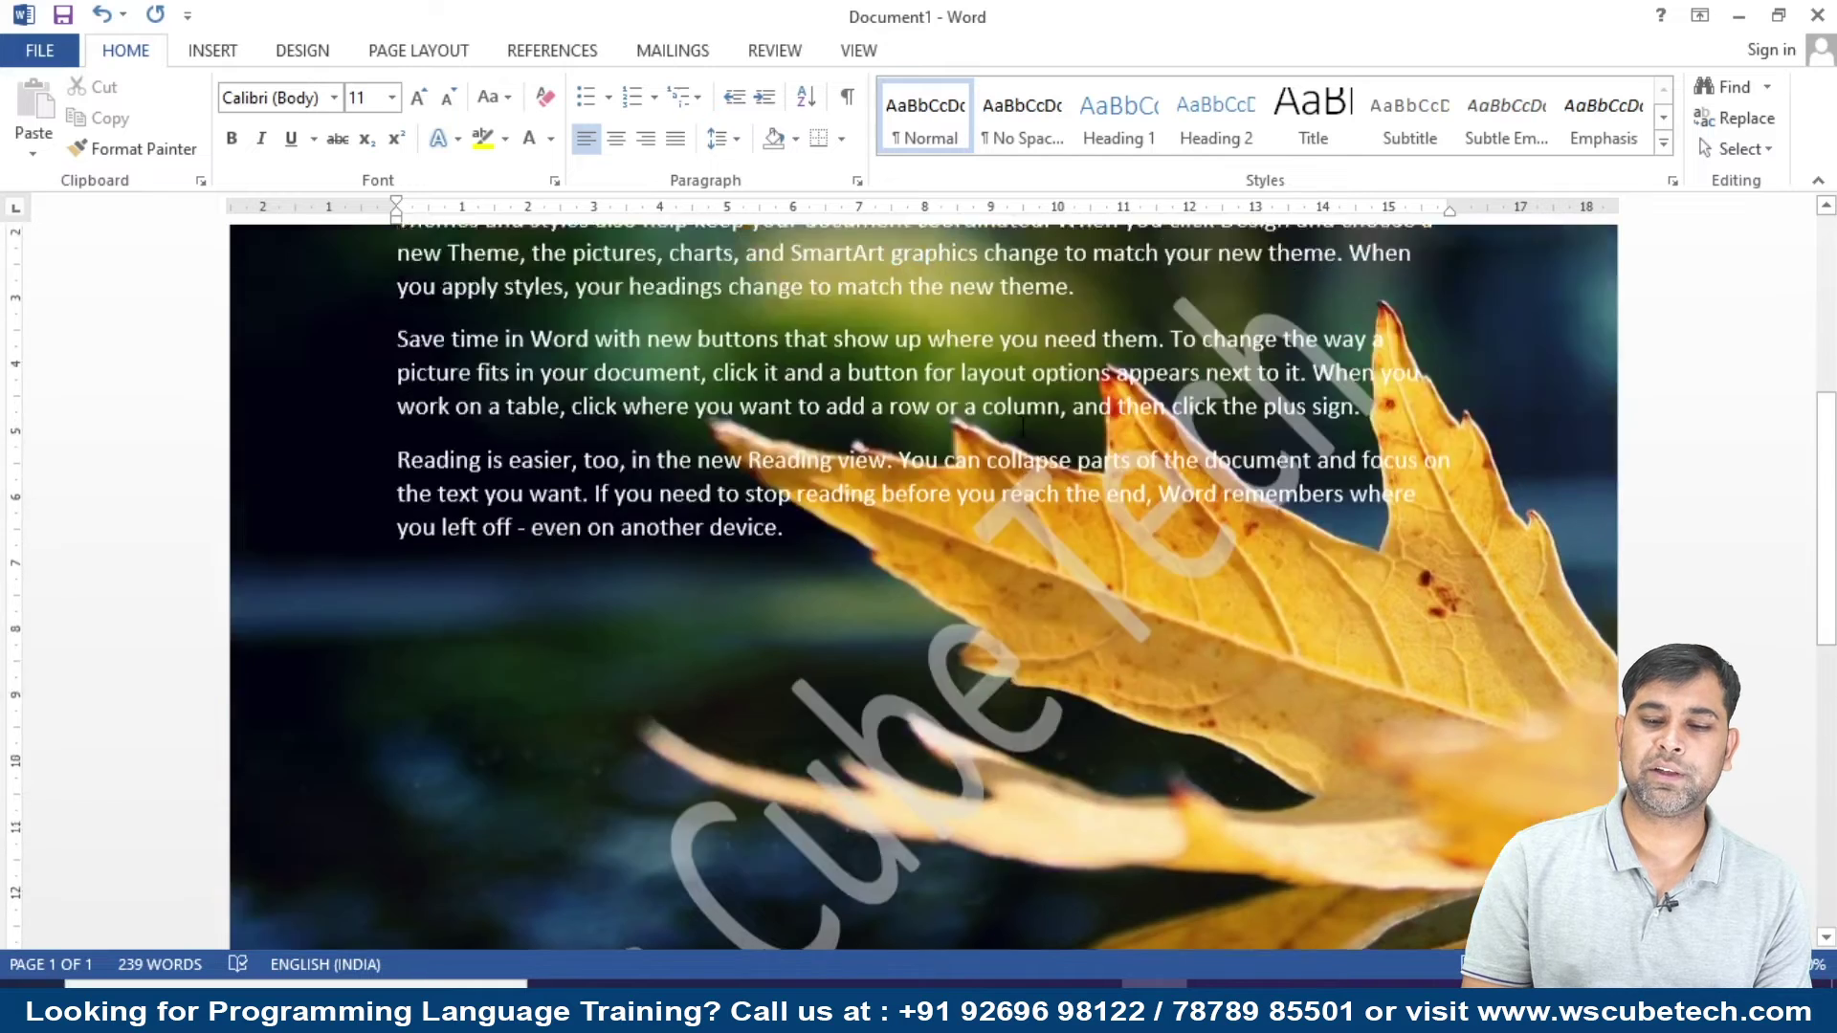
{"action": "scroll", "coordinate": [1023, 426], "scroll_direction": "up", "scroll_amount": 3}
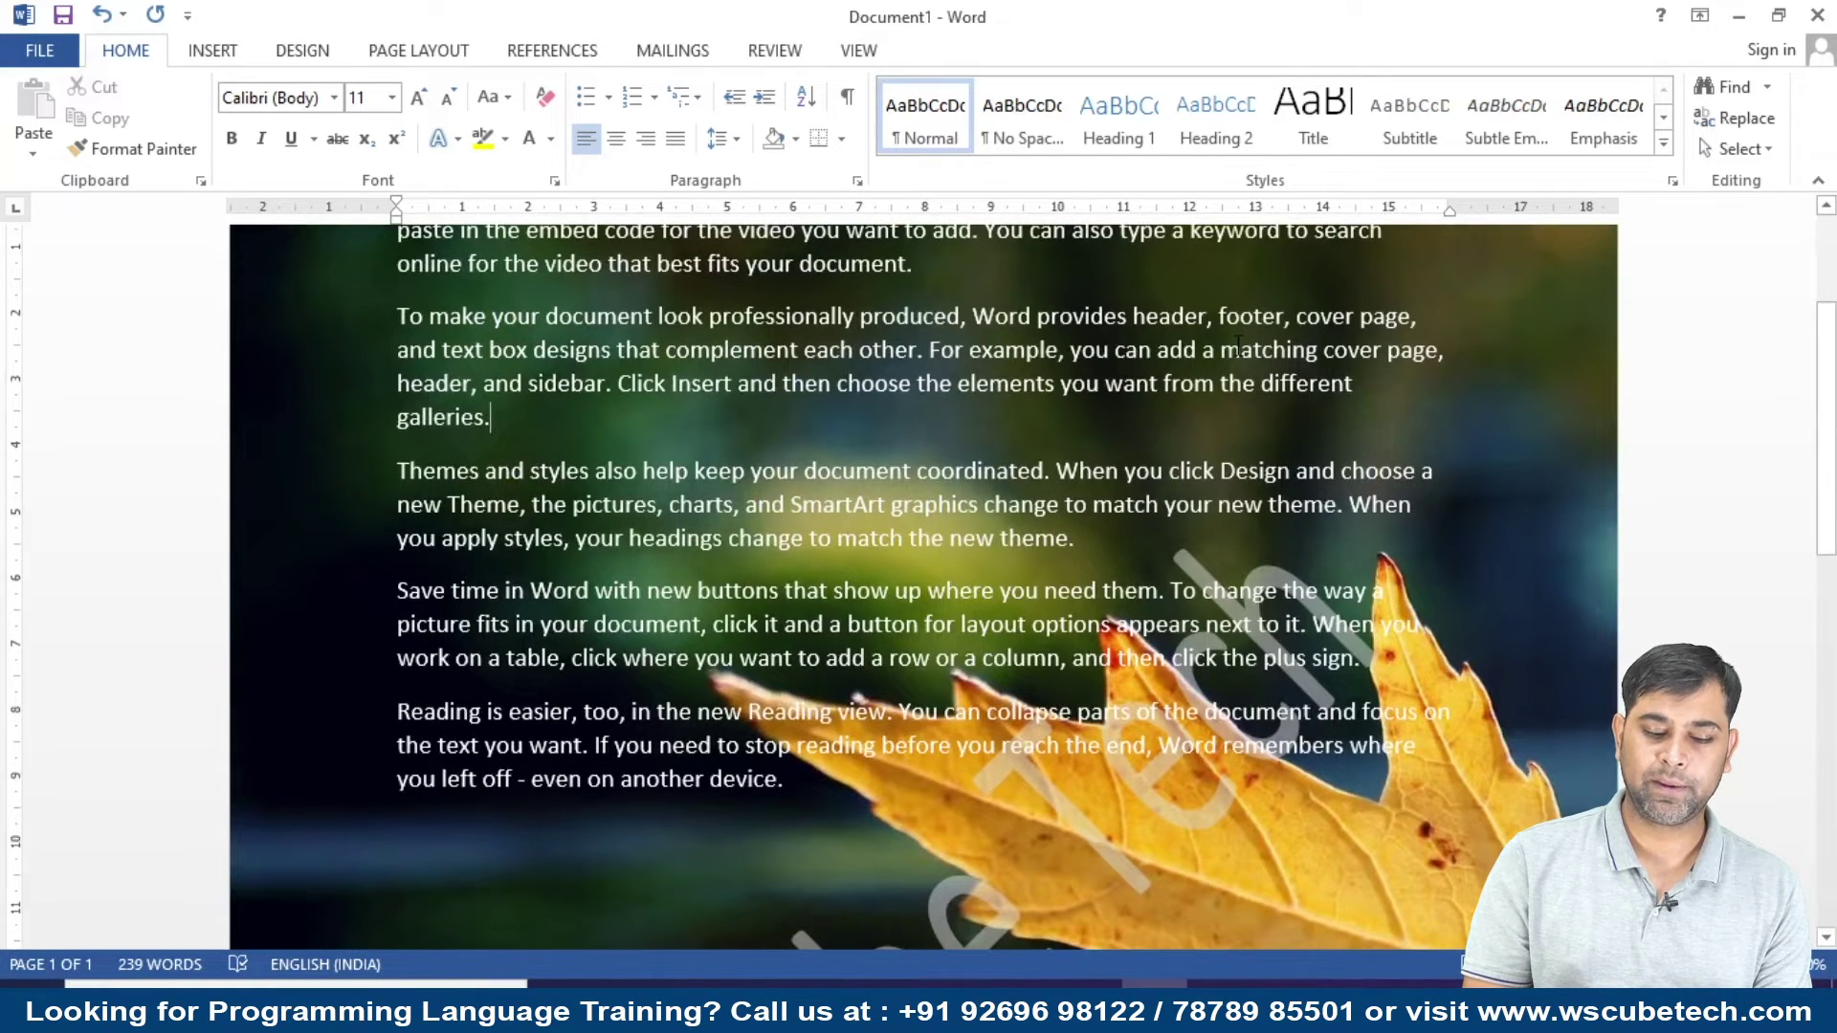
{"action": "key", "text": "ctrl+z"}
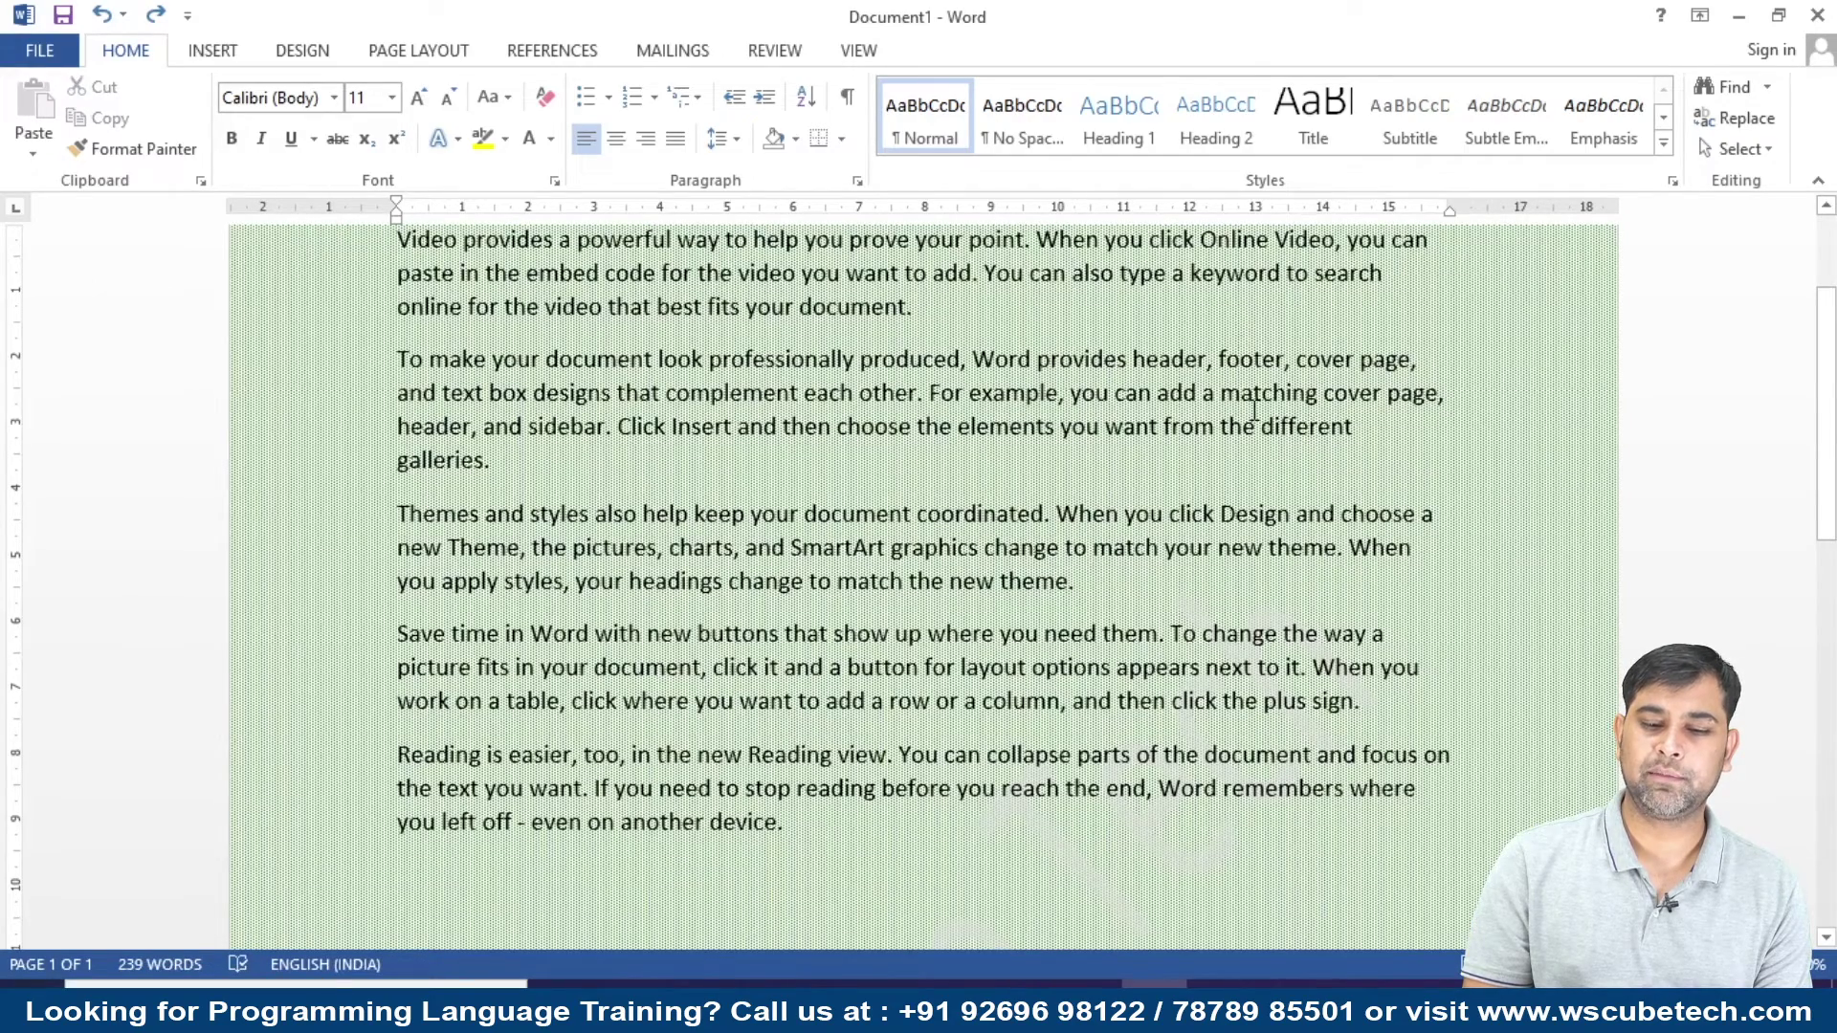
Undo past the parchment texture to a plain white page with dark text.
{"action": "key", "text": "ctrl+z"}
{"action": "key", "text": "ctrl+z"}
{"action": "key", "text": "ctrl+z"}
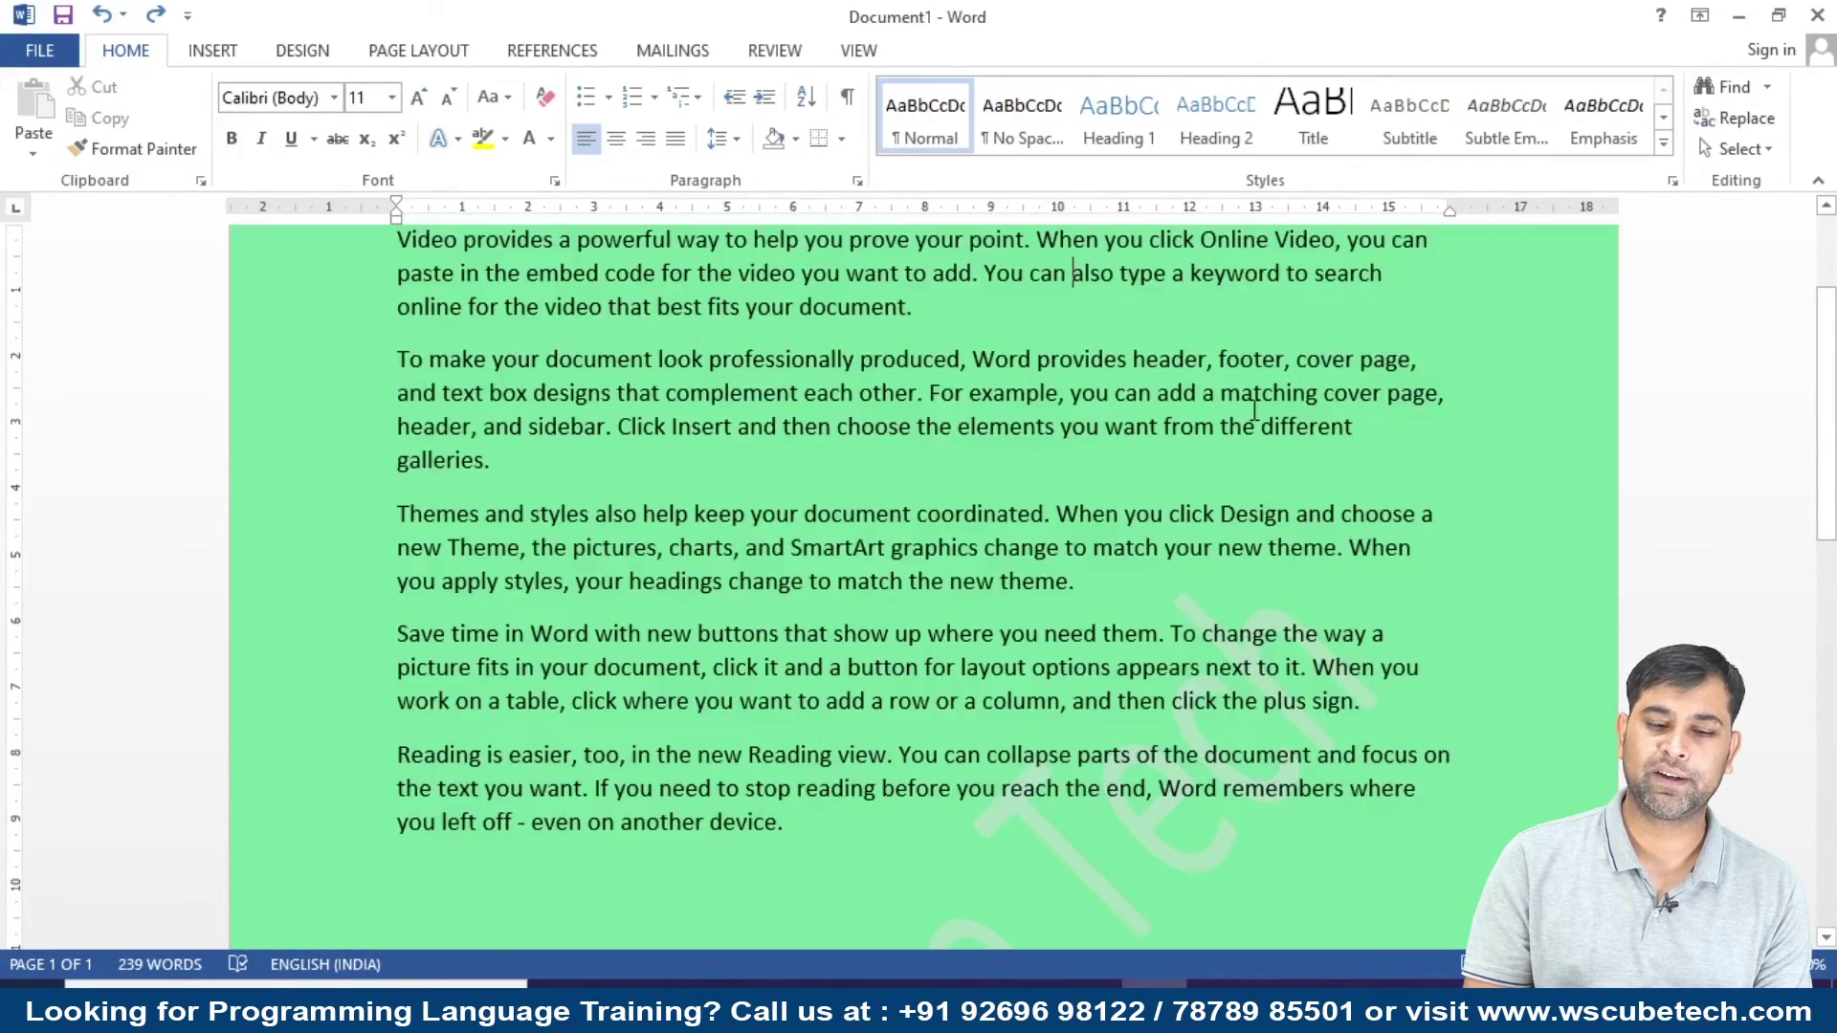
{"action": "key", "text": "ctrl+z"}
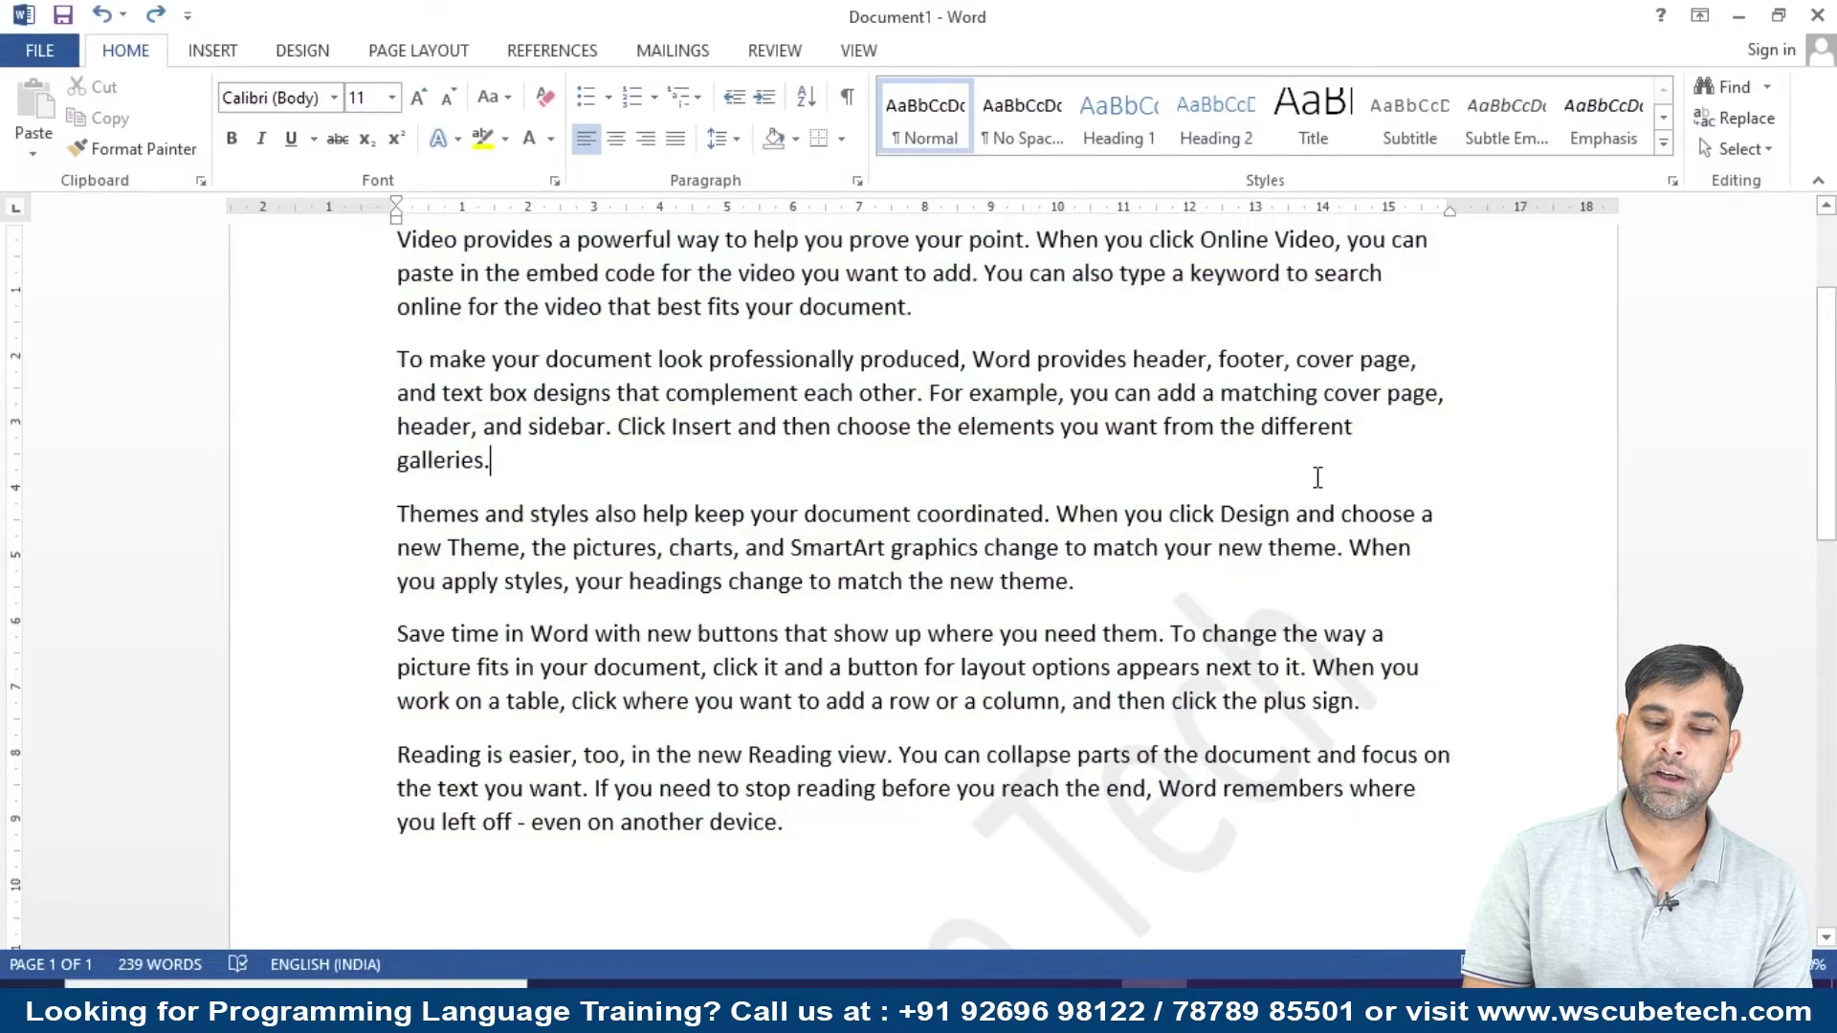
{"action": "scroll", "coordinate": [1317, 477], "scroll_direction": "up", "scroll_amount": 3}
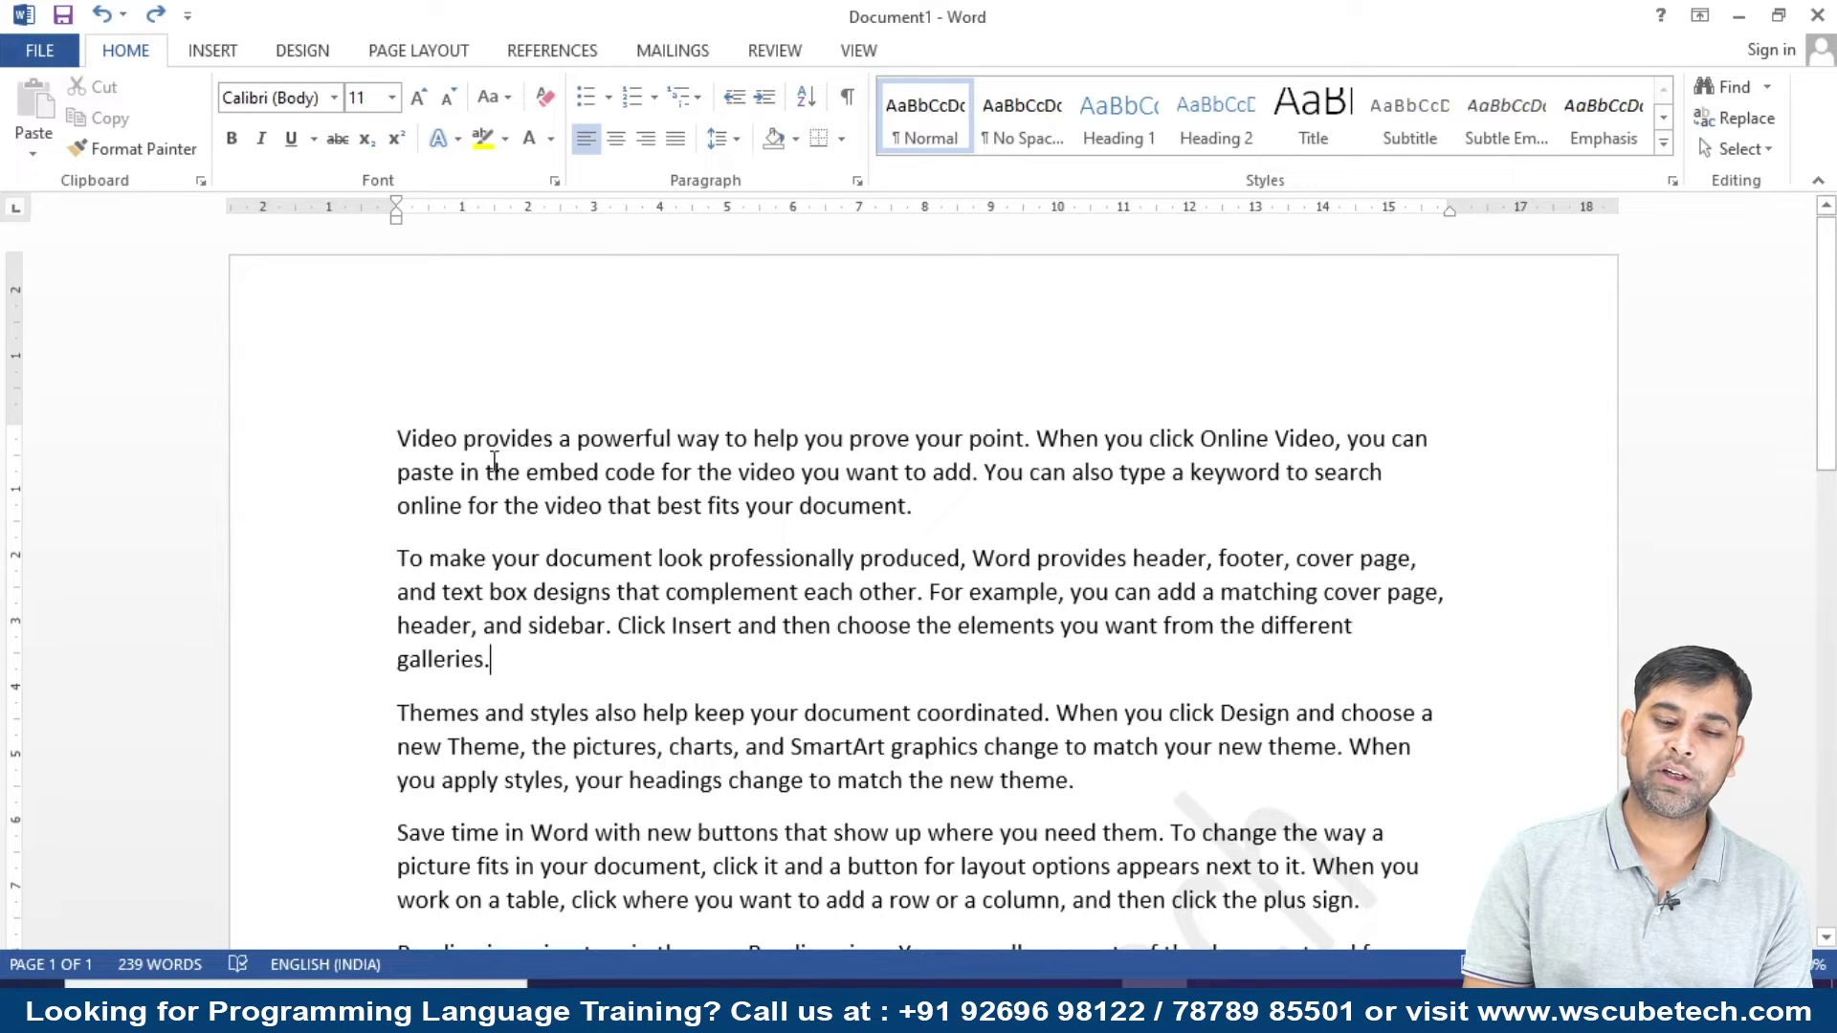
Delete the break after the first paragraph so 'To make your document' joins it.
{"action": "left_click_drag", "start_coordinate": [493, 472], "coordinate": [937, 500]}
{"action": "double_click", "coordinate": [952, 500]}
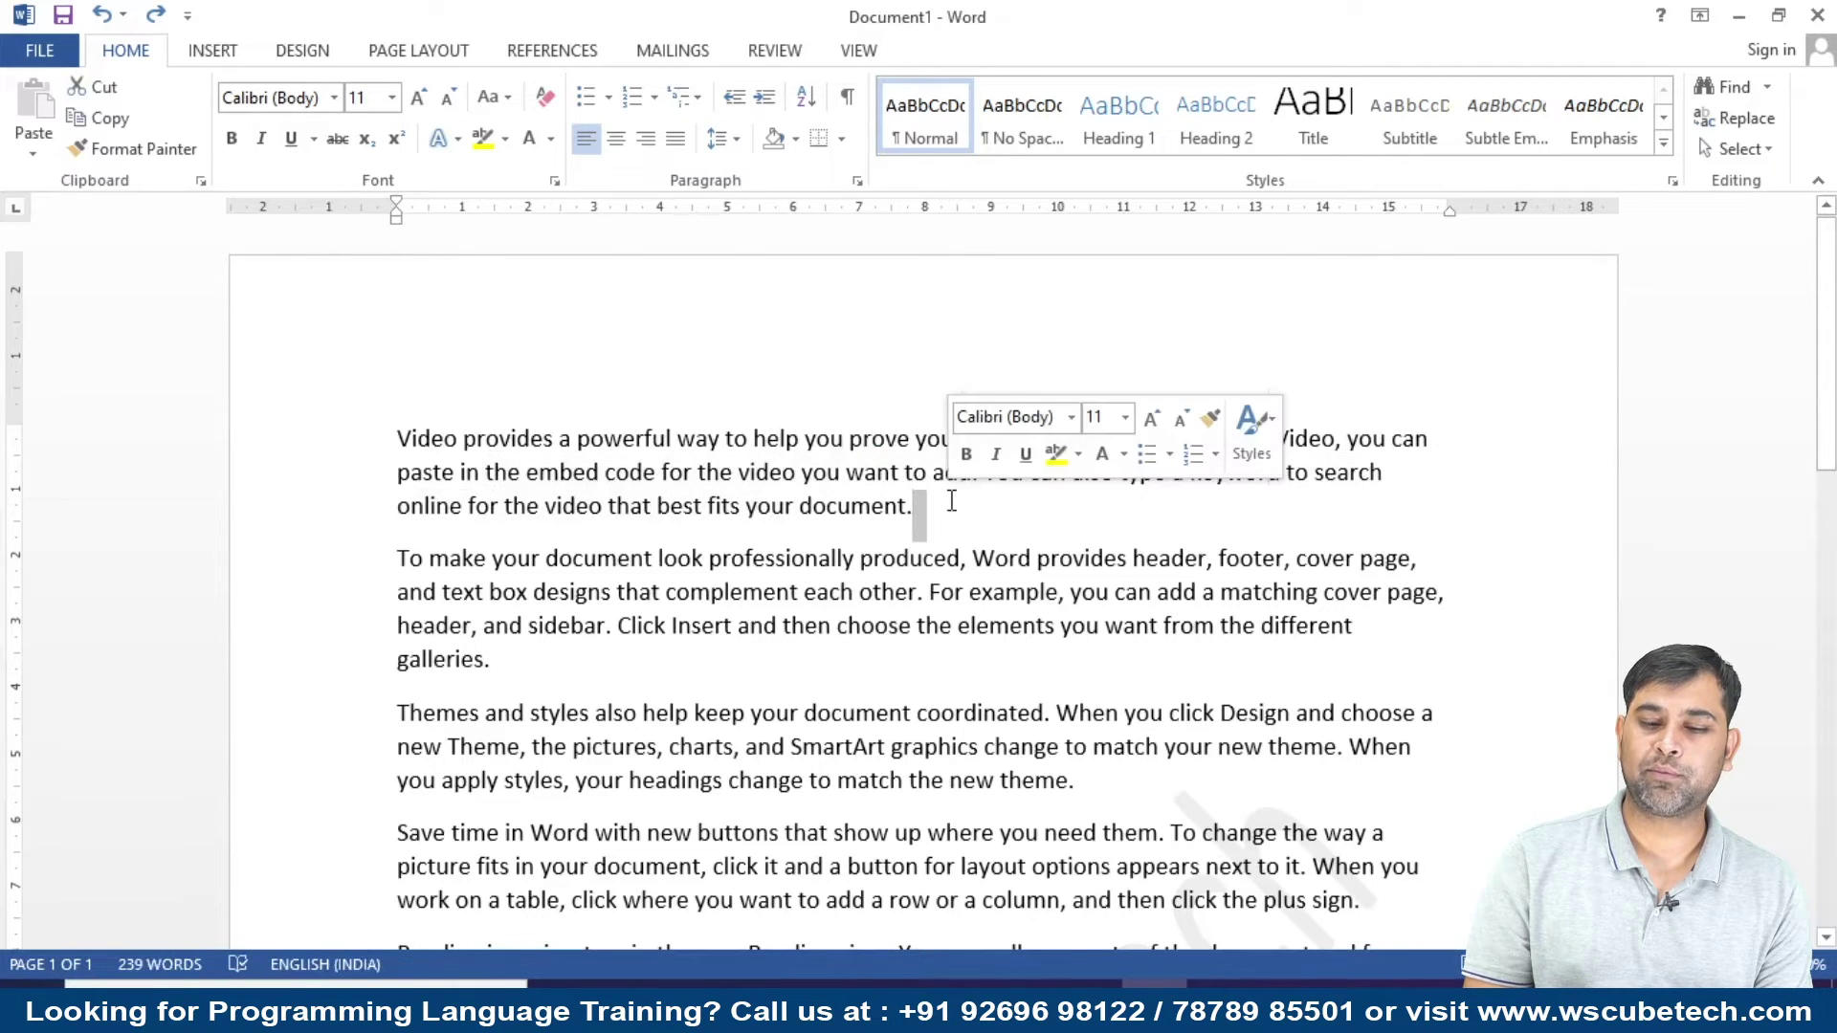
{"action": "key", "text": "Delete"}
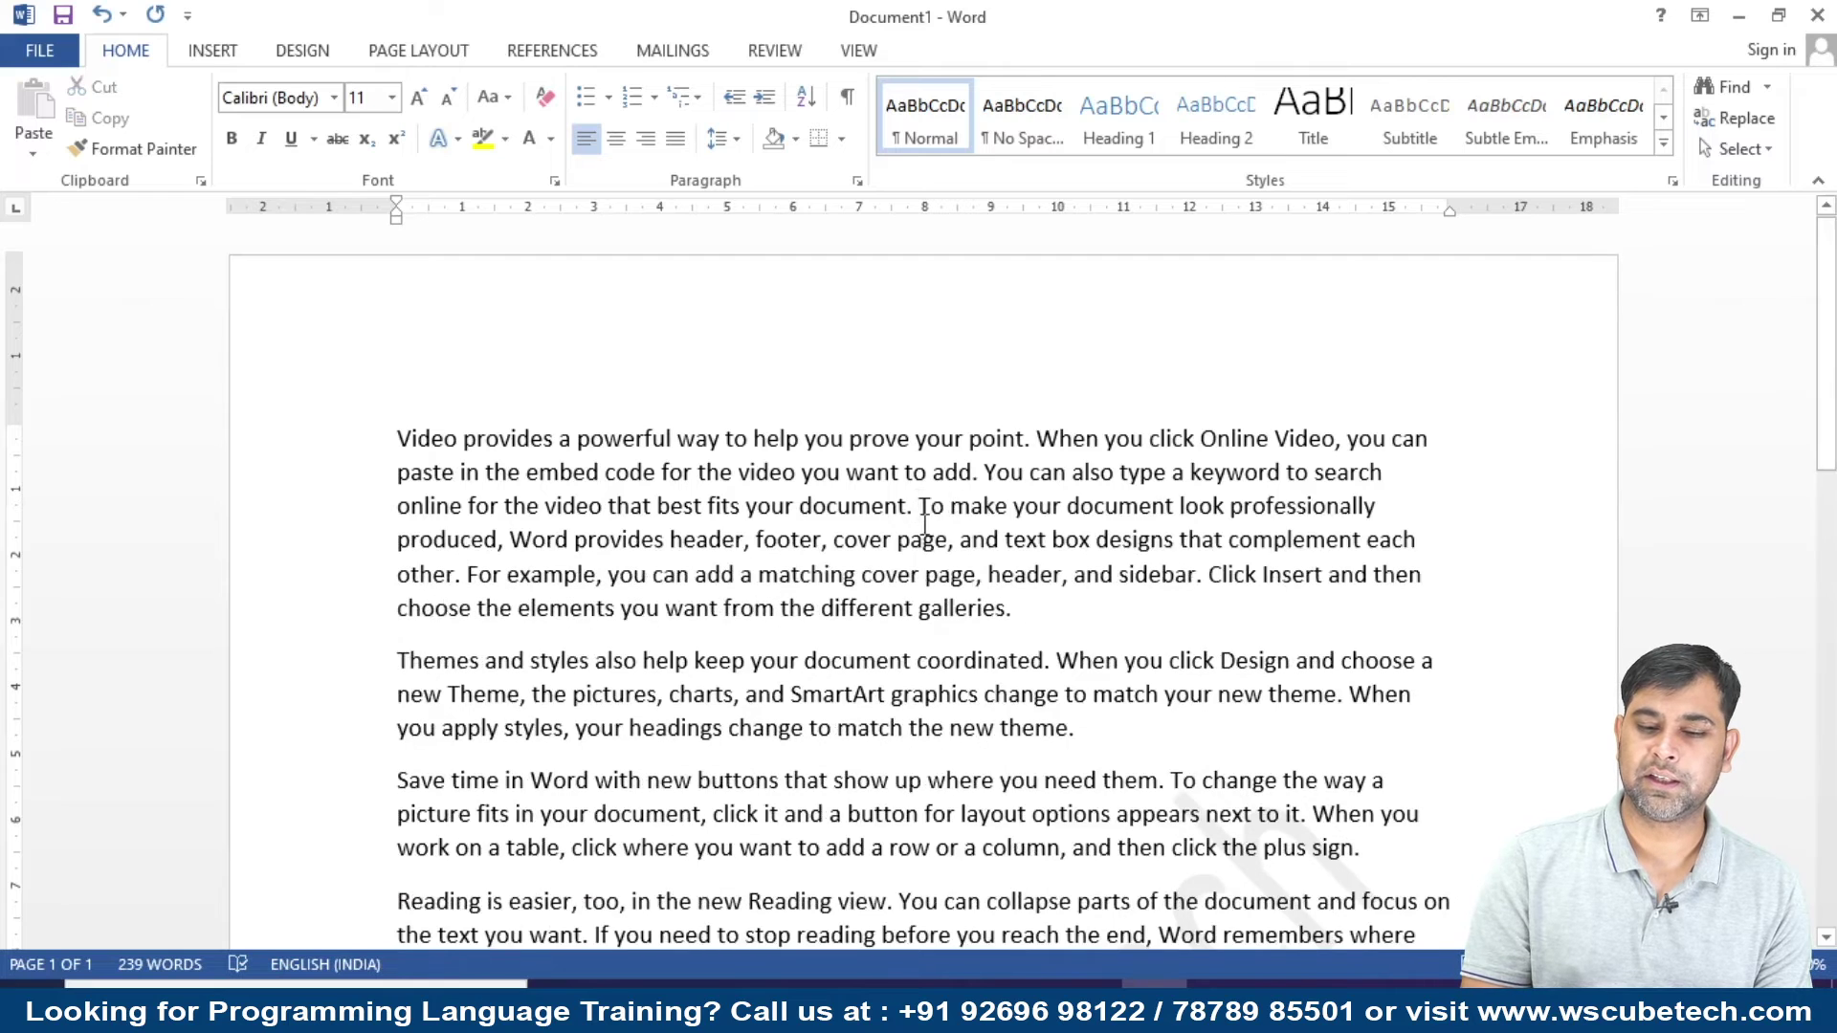
{"action": "double_click", "coordinate": [928, 507]}
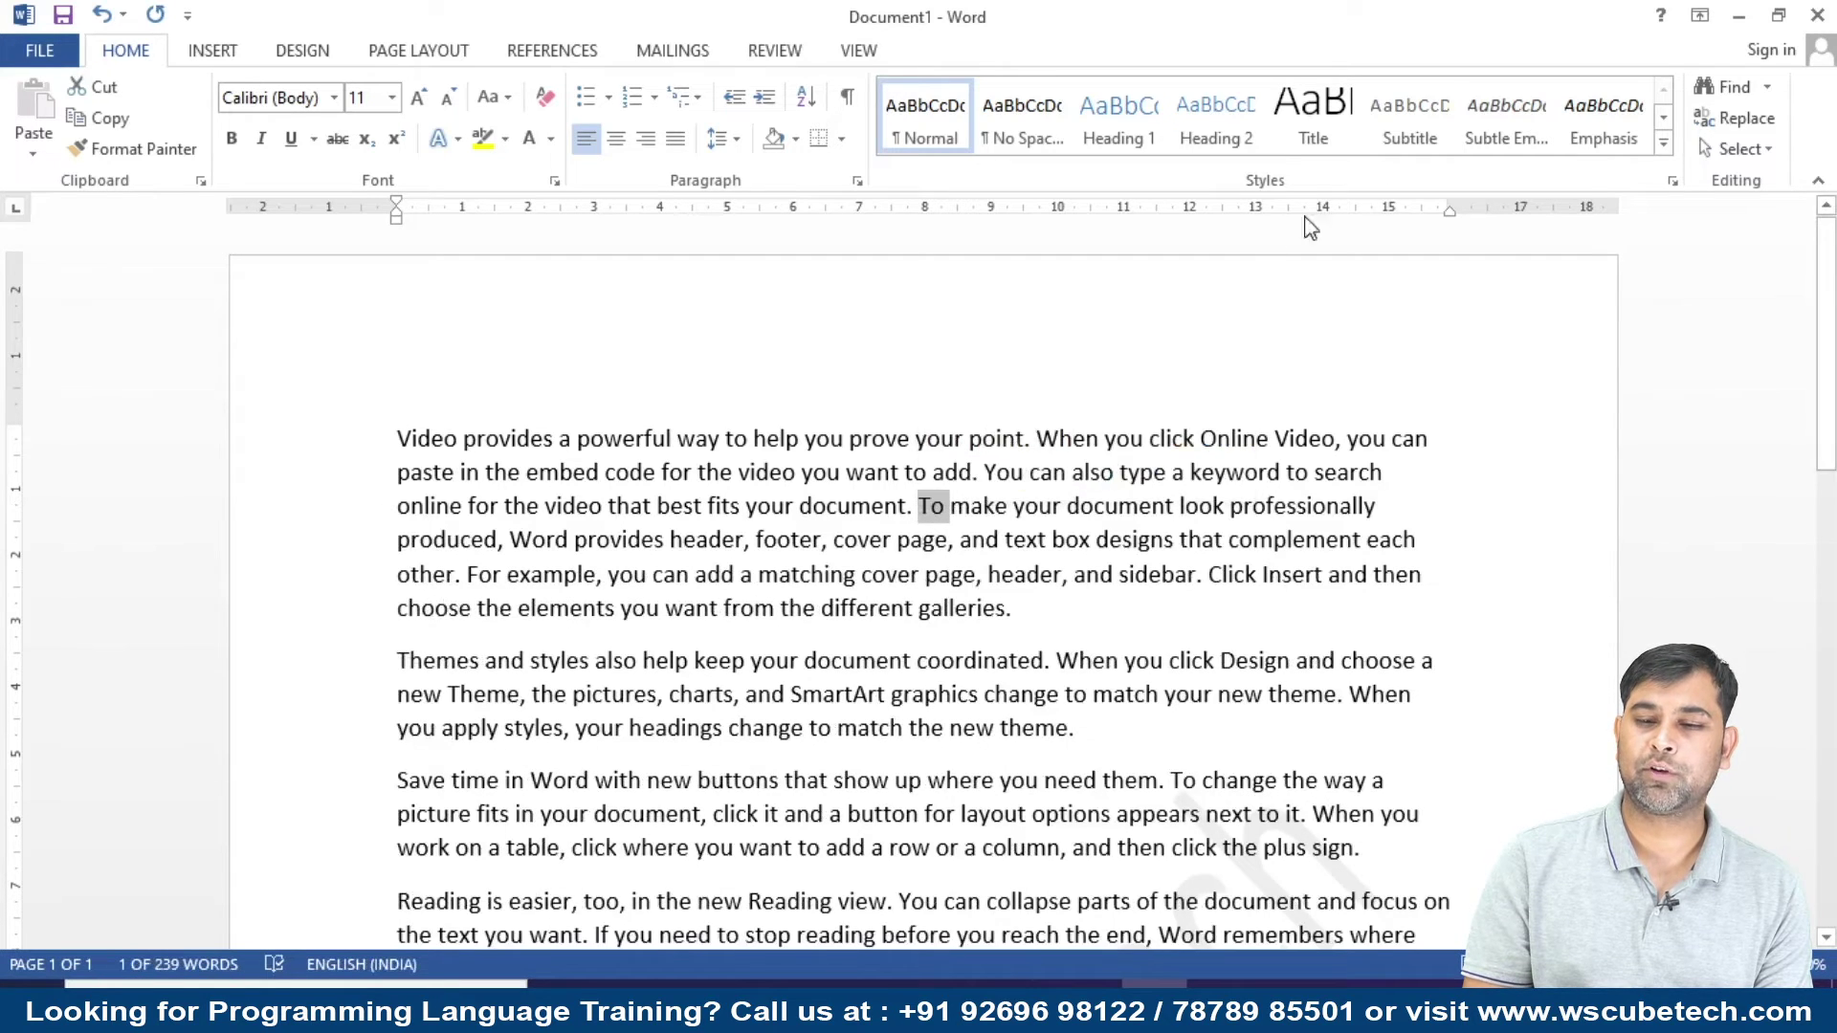
Open Borders and Shading from the Design tab's Page Borders and go to the Borders tab.
{"action": "left_click", "coordinate": [304, 59]}
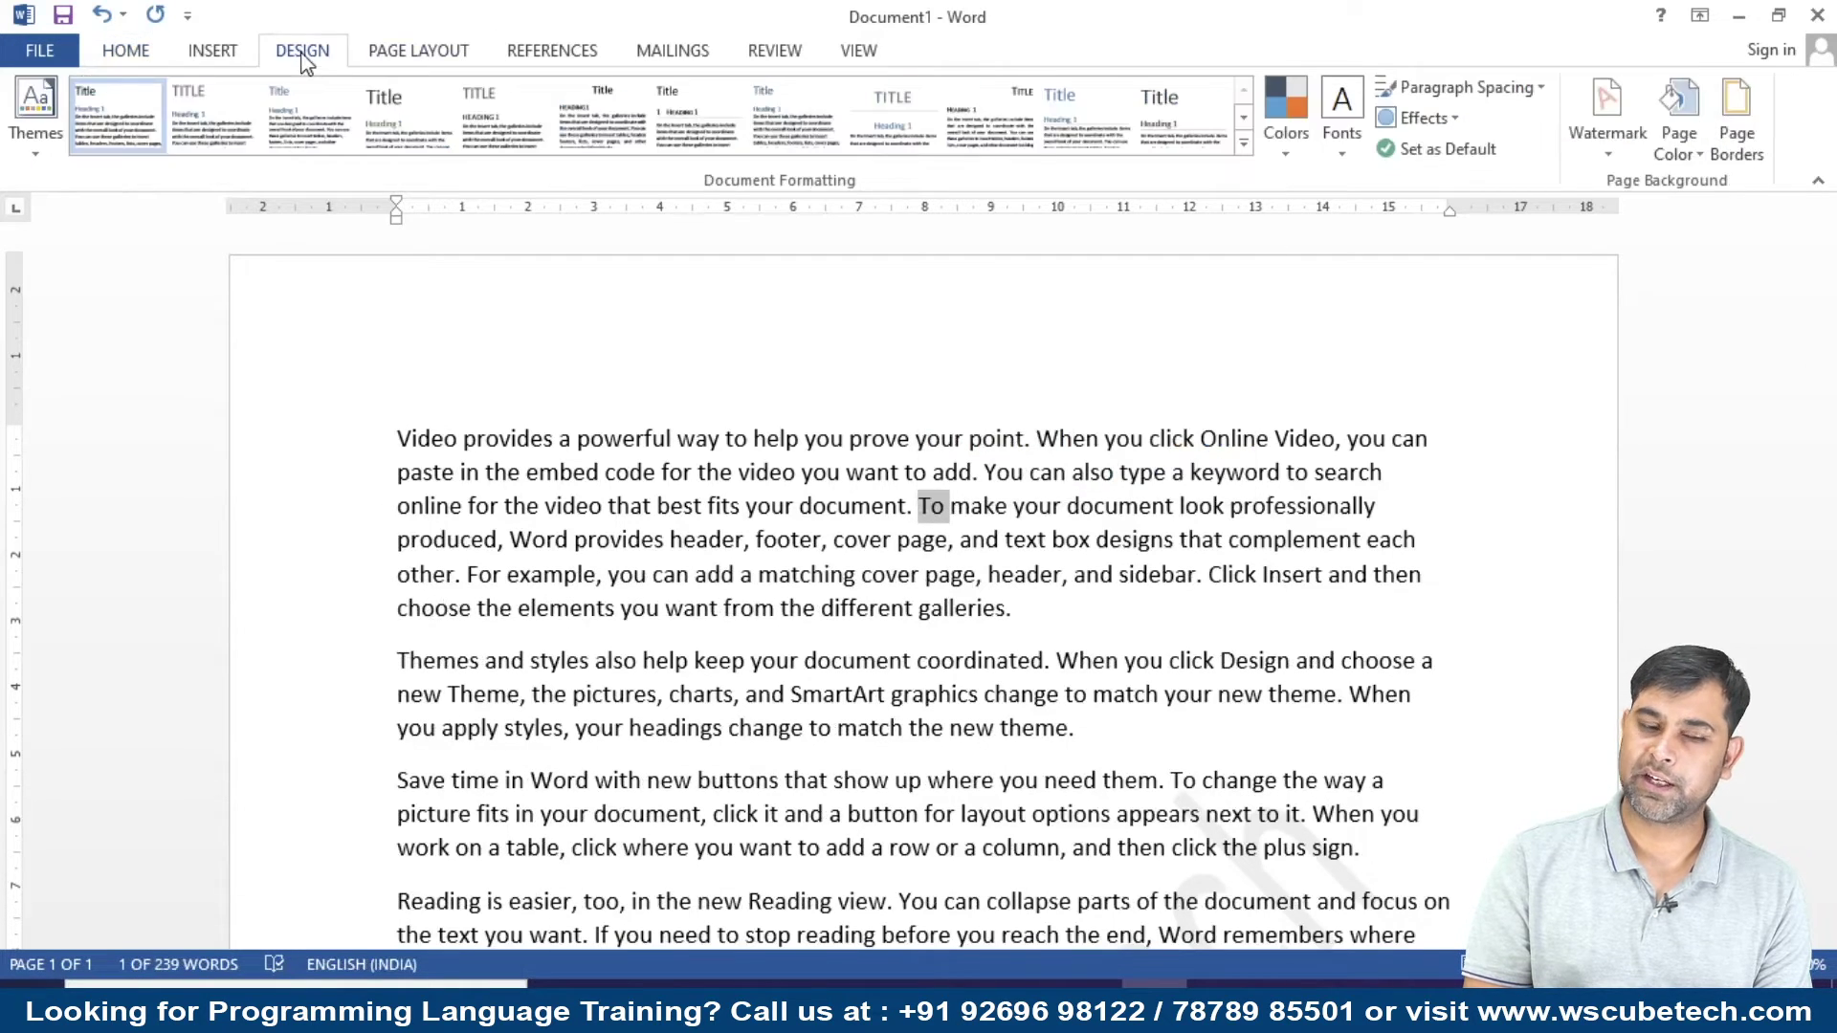
{"action": "left_click", "coordinate": [1741, 134]}
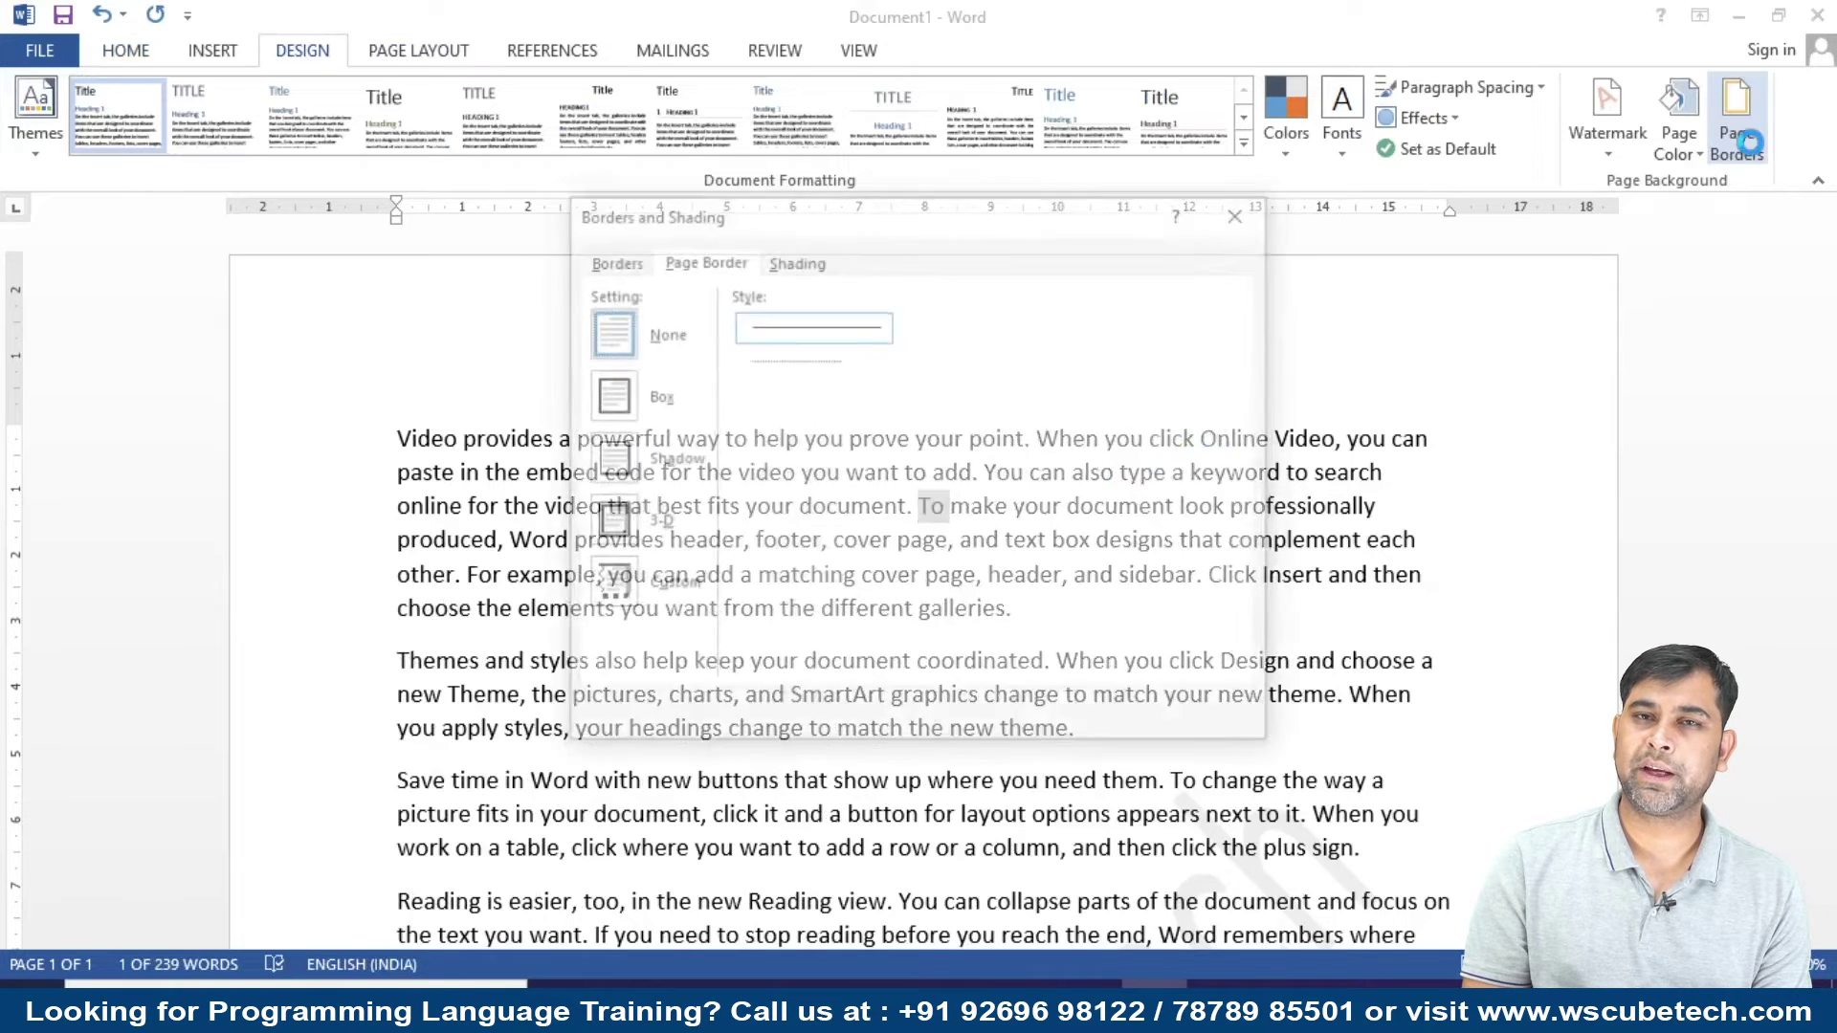
{"action": "left_click", "coordinate": [595, 264]}
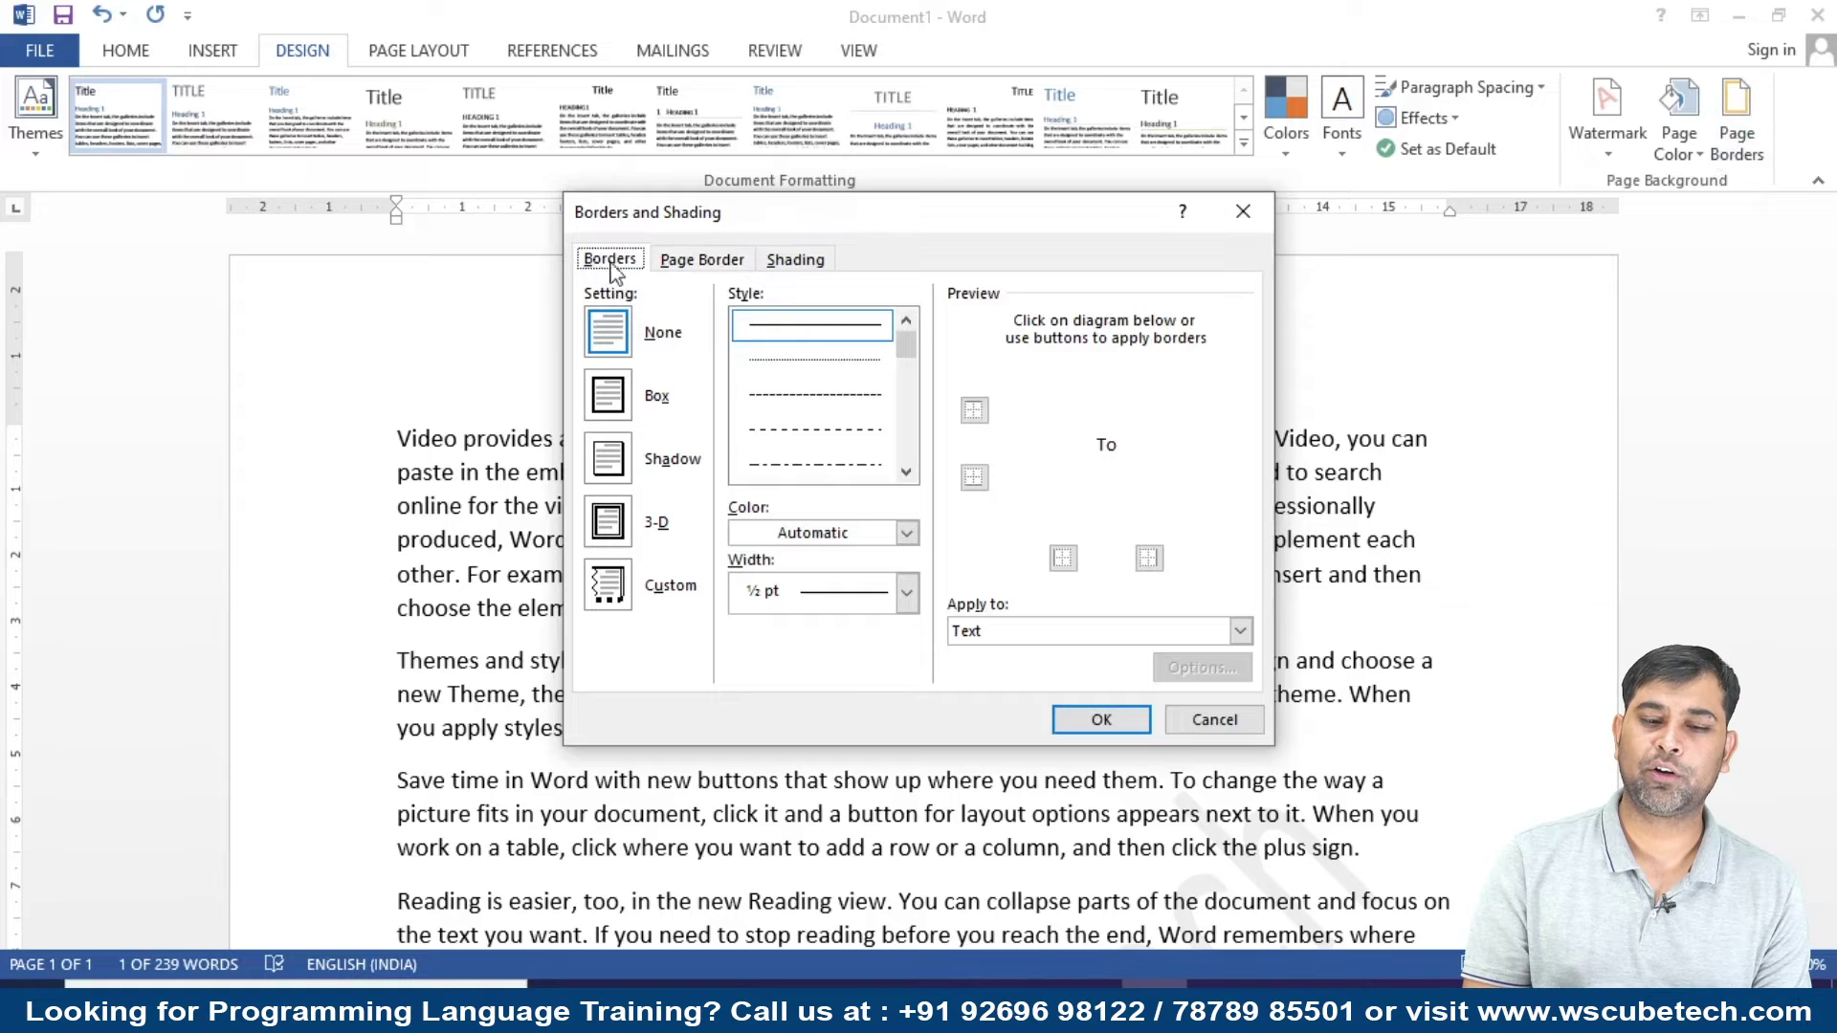
{"action": "left_click", "coordinate": [691, 268]}
{"action": "left_click", "coordinate": [620, 268]}
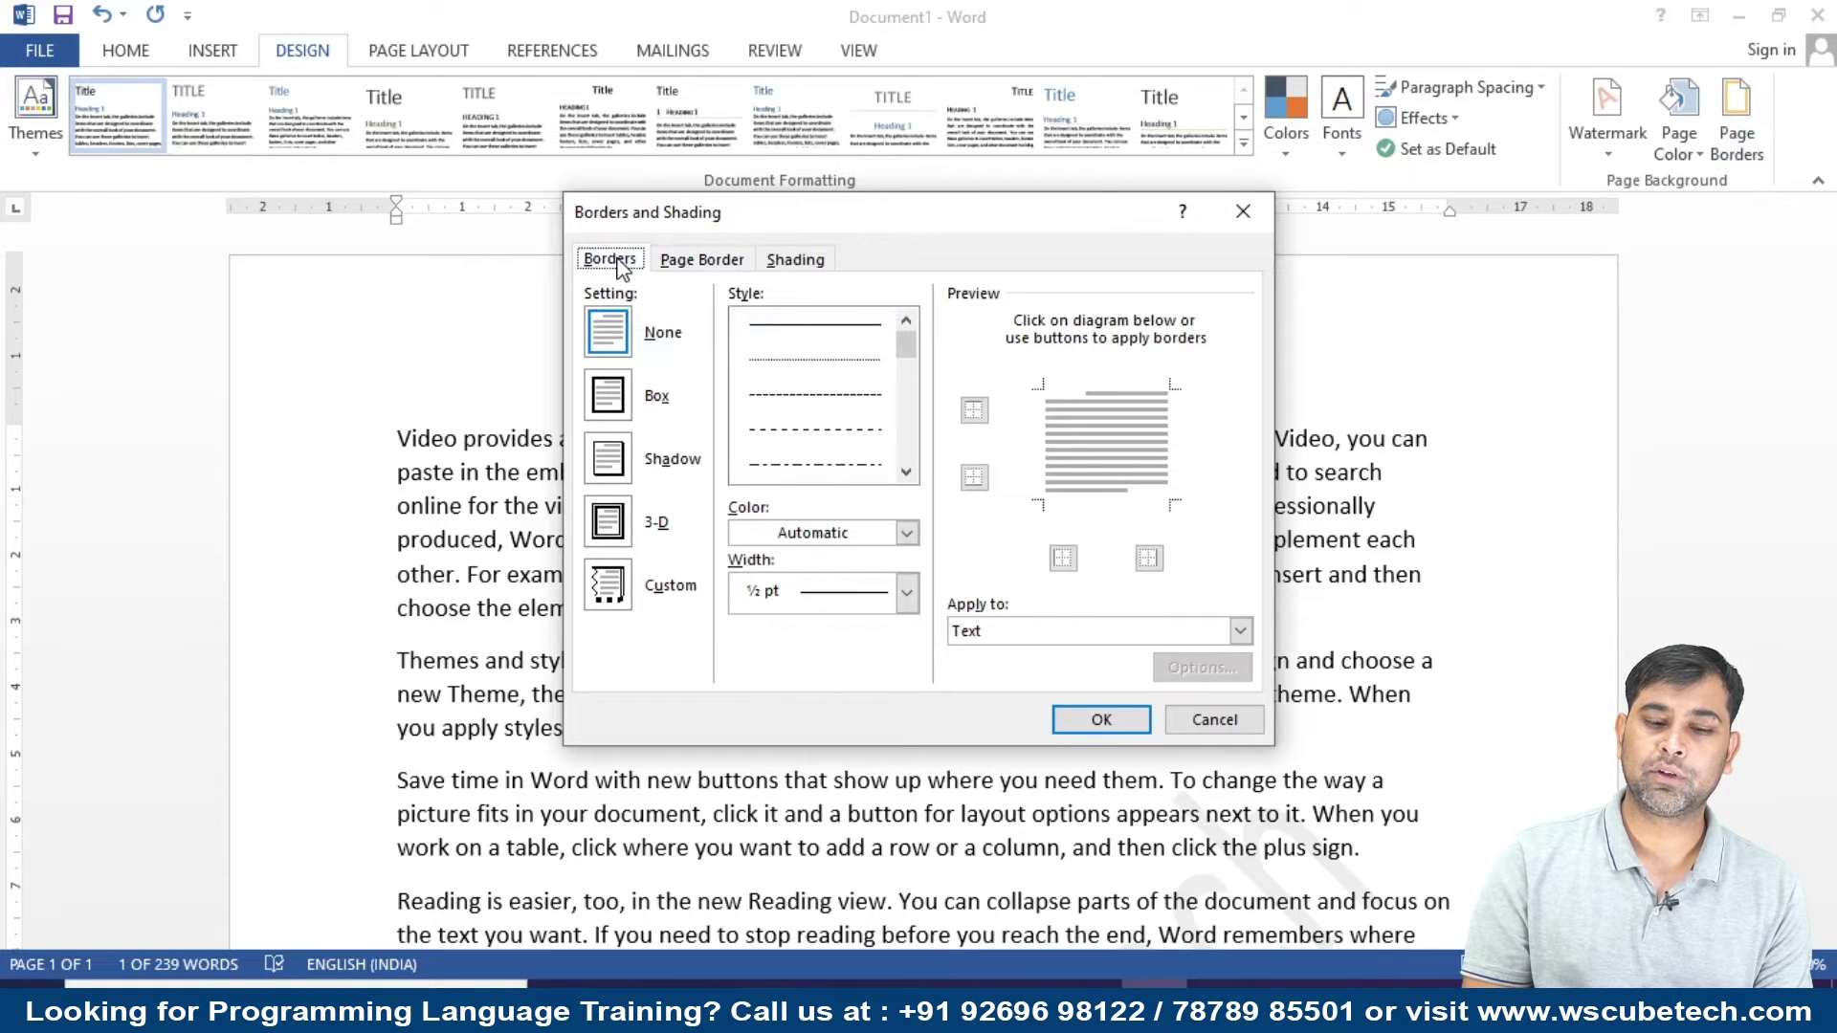
Preview a dashed Box border, then cancel without applying it and deselect the text.
{"action": "left_click", "coordinate": [906, 473]}
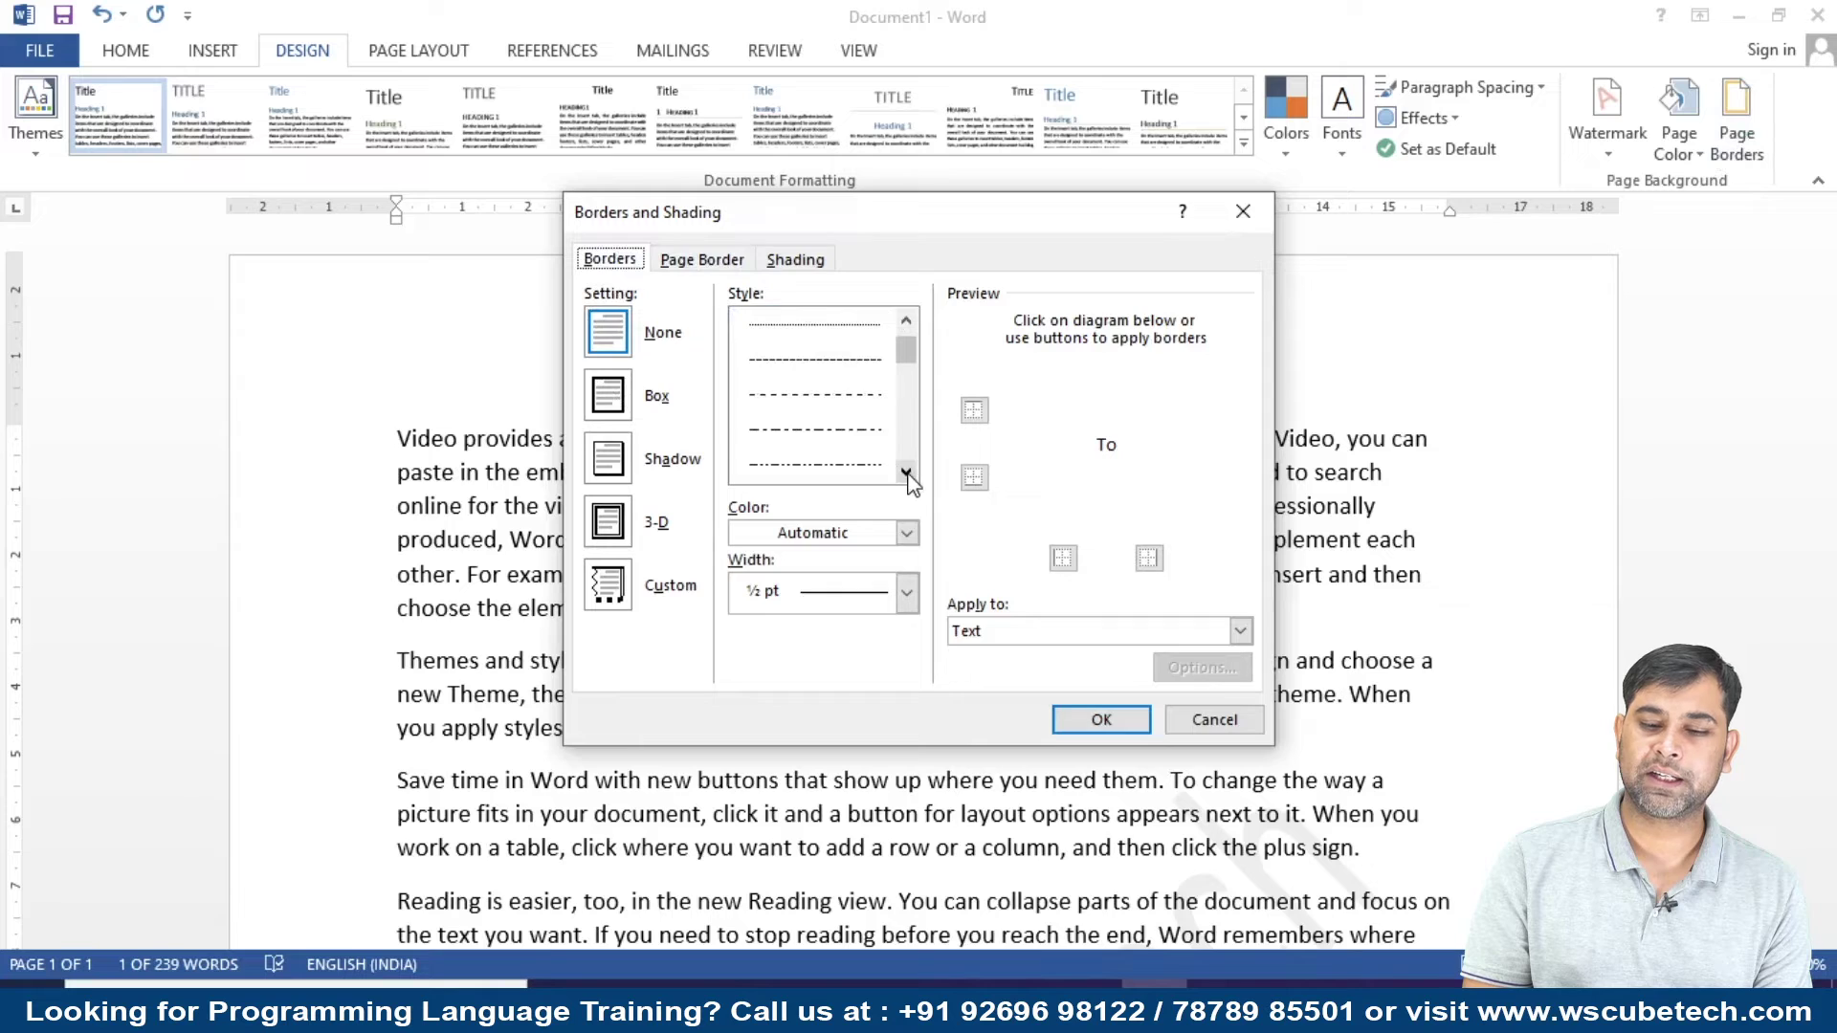
{"action": "left_click", "coordinate": [813, 363]}
{"action": "left_click", "coordinate": [610, 407]}
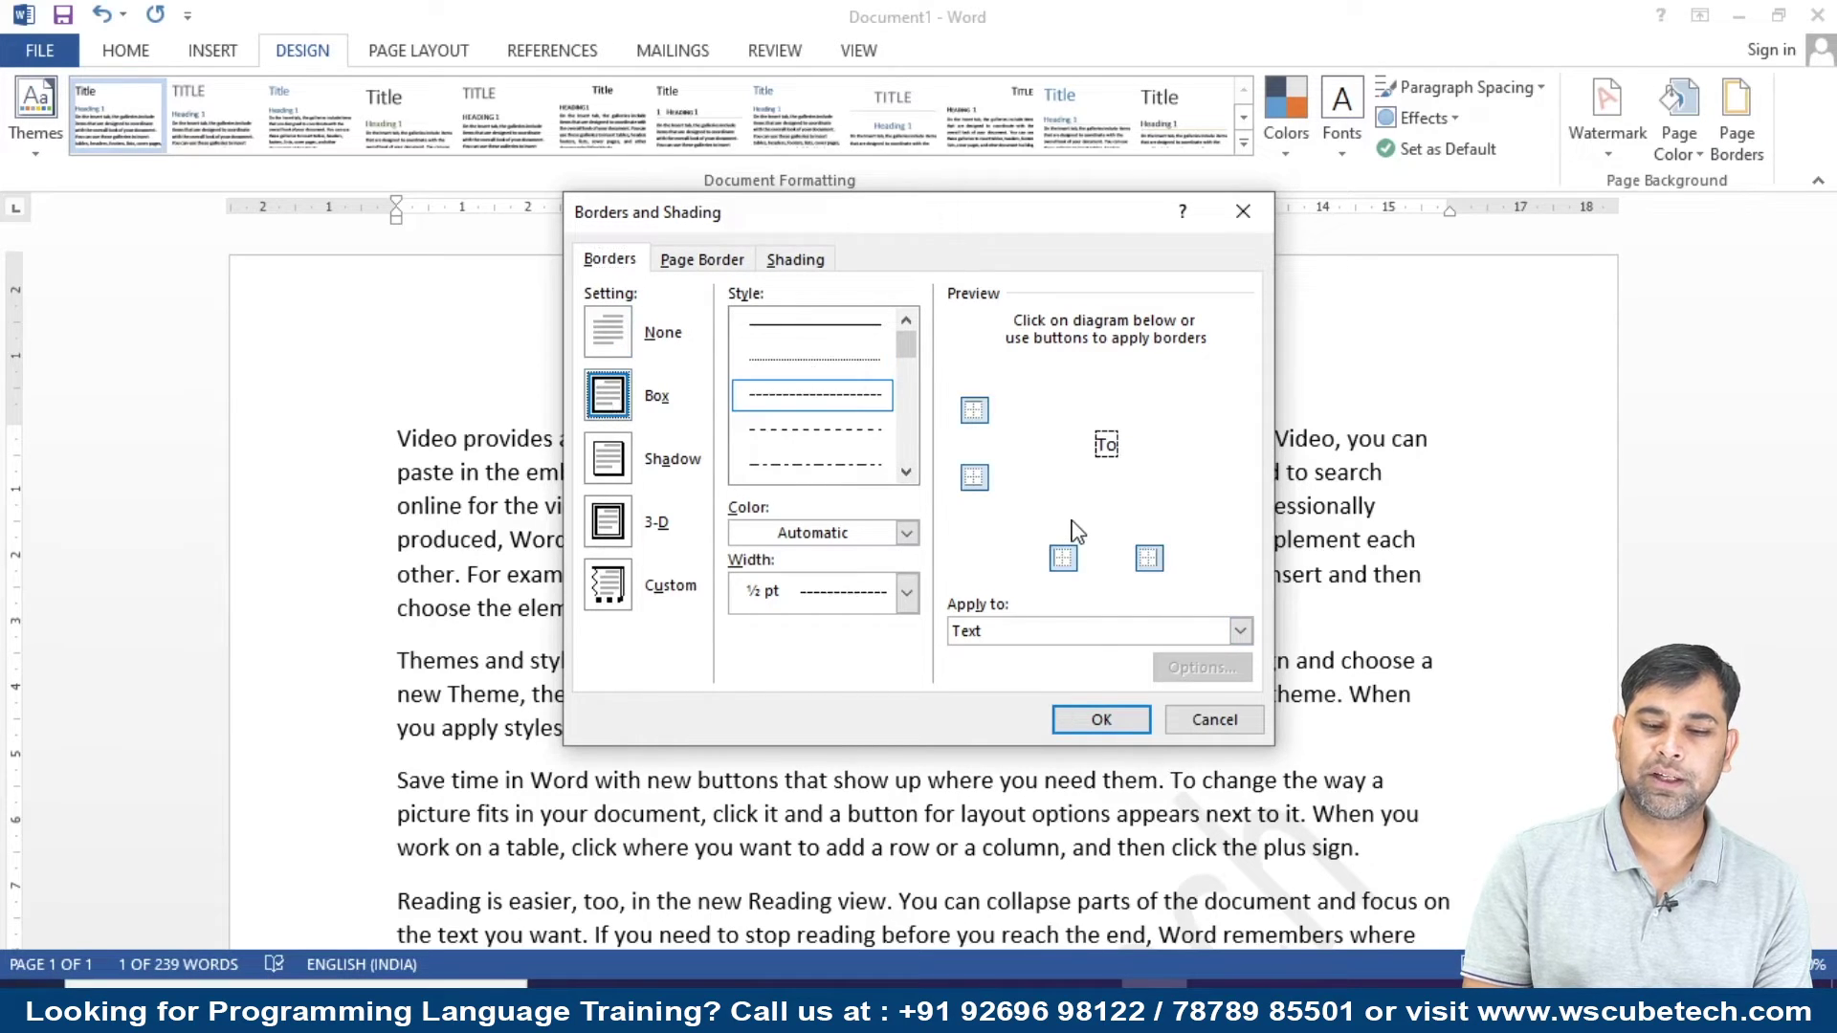
{"action": "mouse_move", "coordinate": [850, 225]}
{"action": "left_mouse_down"}
{"action": "mouse_move", "coordinate": [1303, 205]}
{"action": "mouse_move", "coordinate": [1412, 247]}
{"action": "mouse_move", "coordinate": [991, 199]}
{"action": "left_mouse_up"}
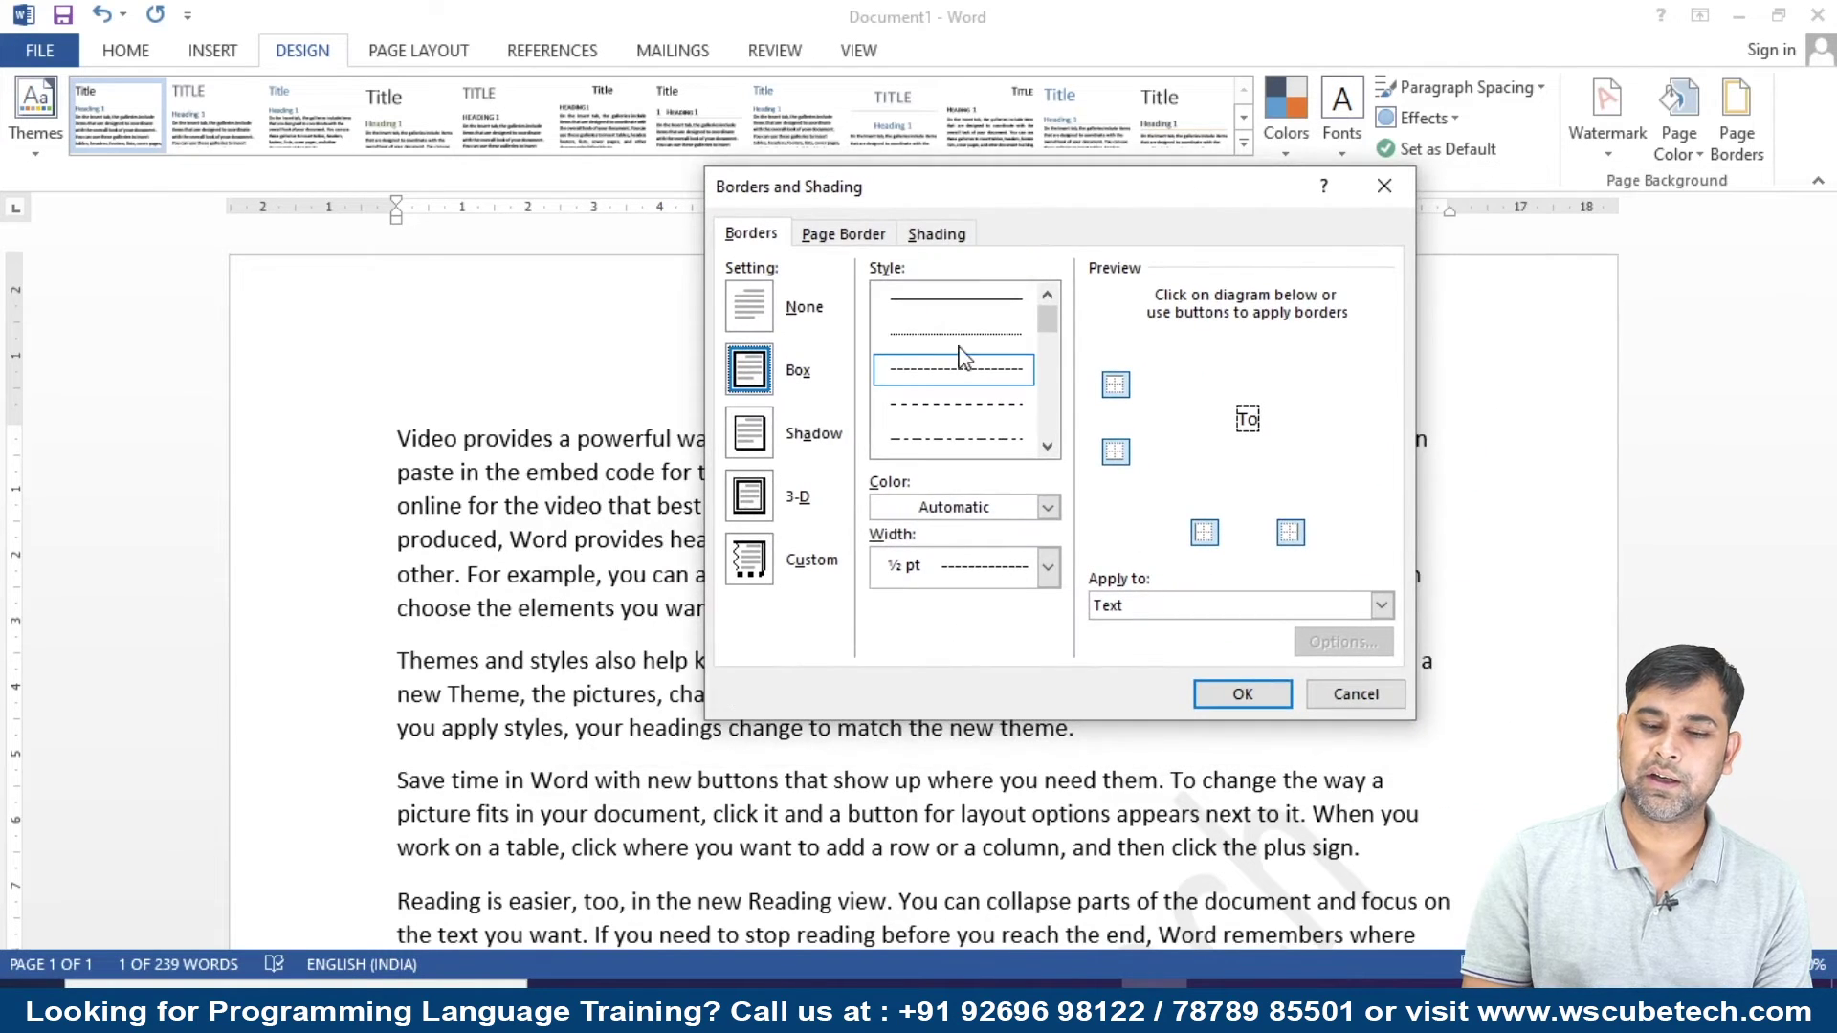
{"action": "left_click", "coordinate": [1351, 697]}
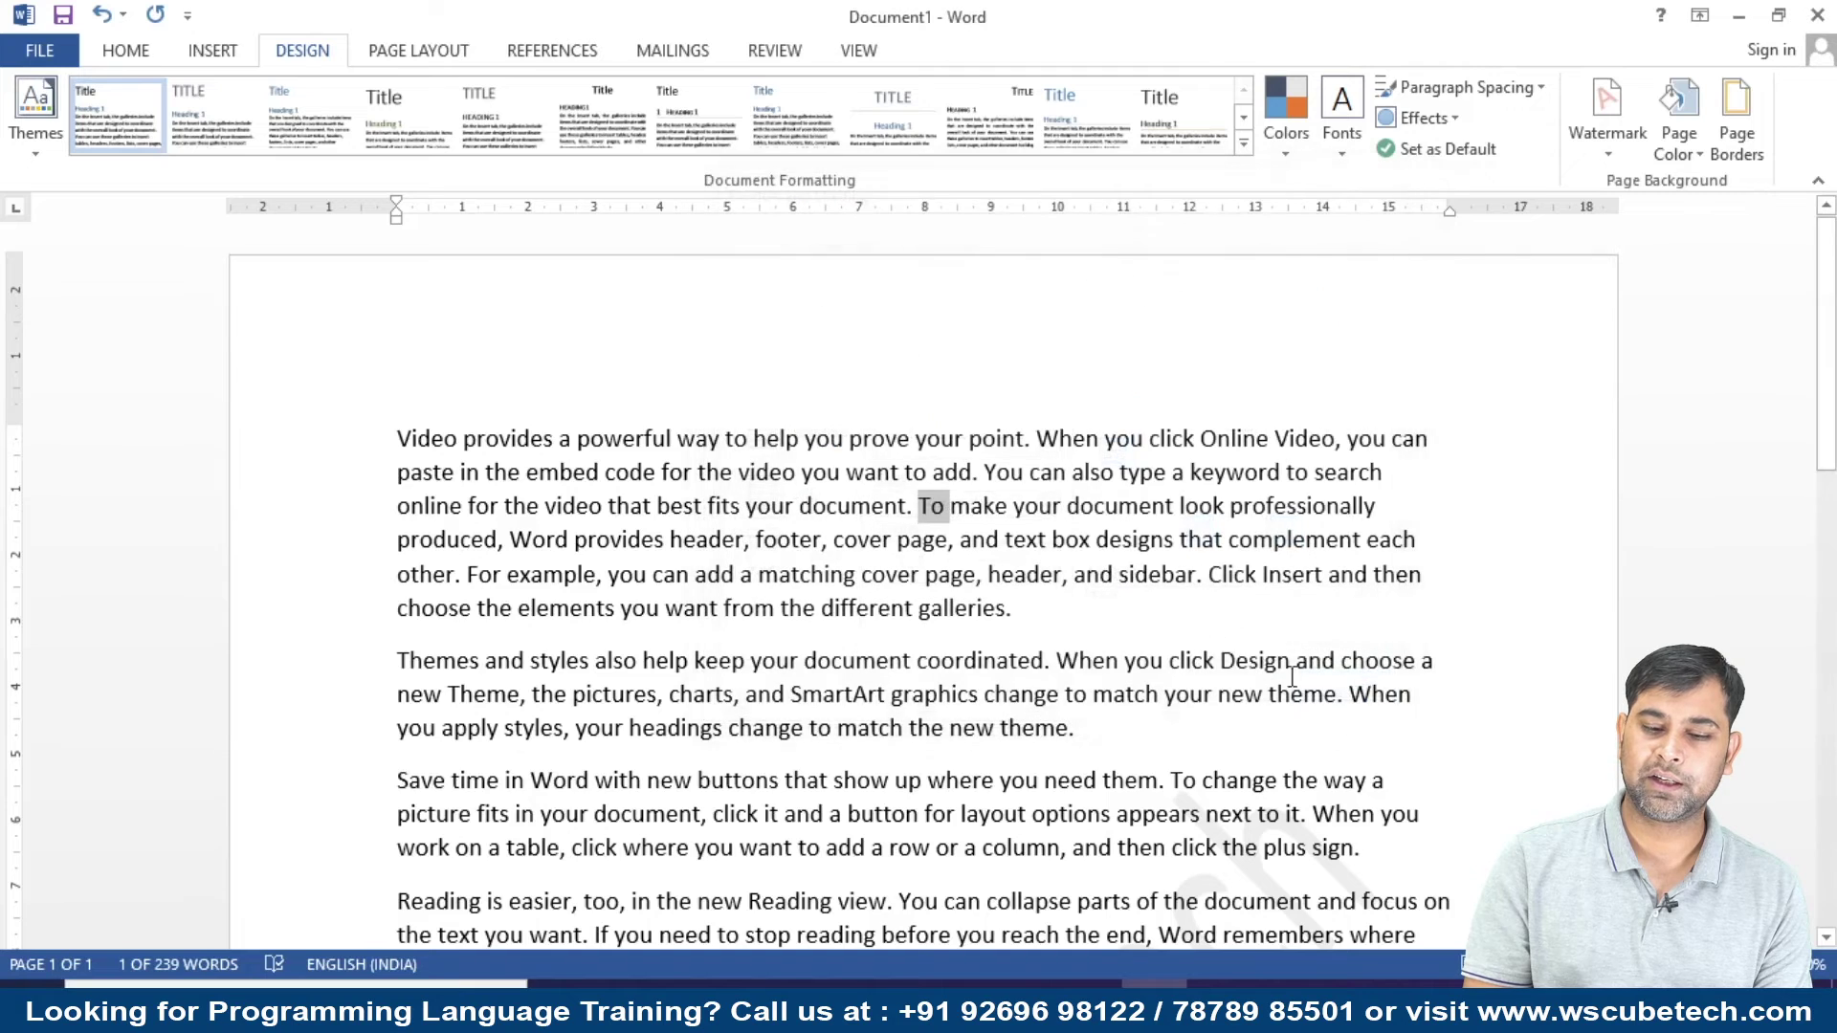
{"action": "left_click", "coordinate": [958, 602]}
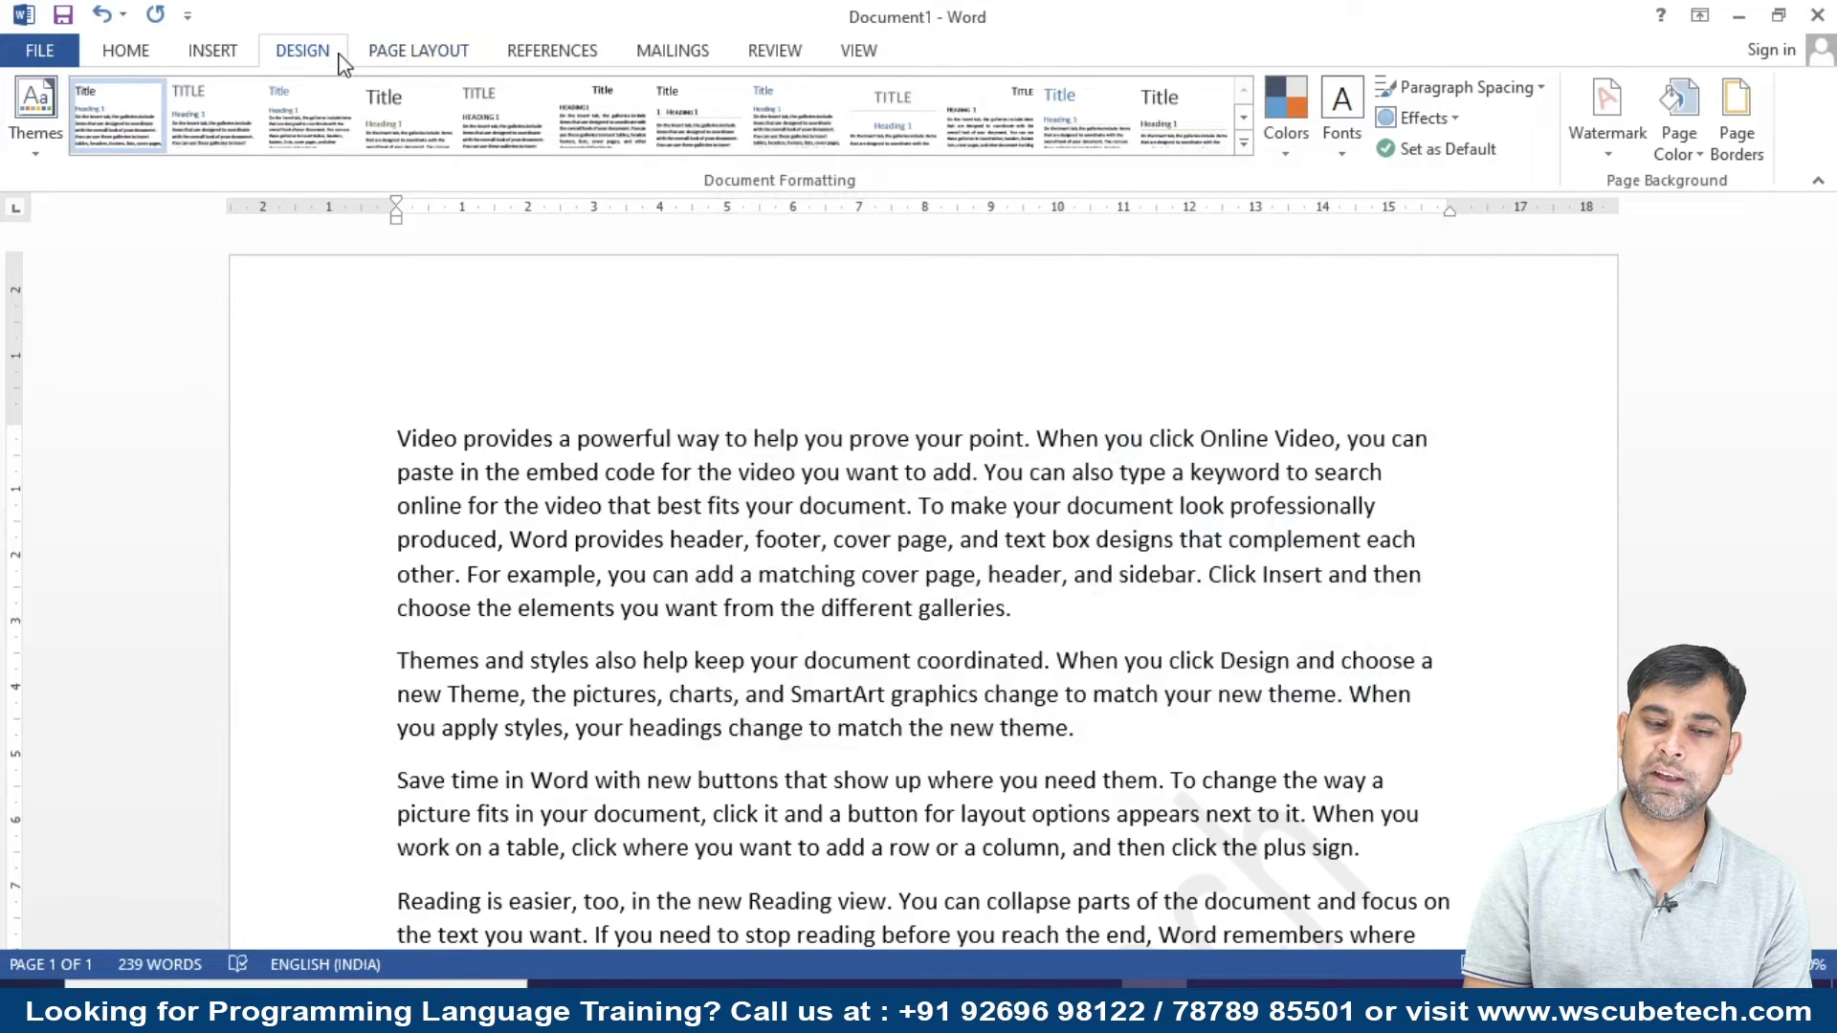
Frame the whole page with a double-line Box page border.
{"action": "left_click", "coordinate": [1734, 112]}
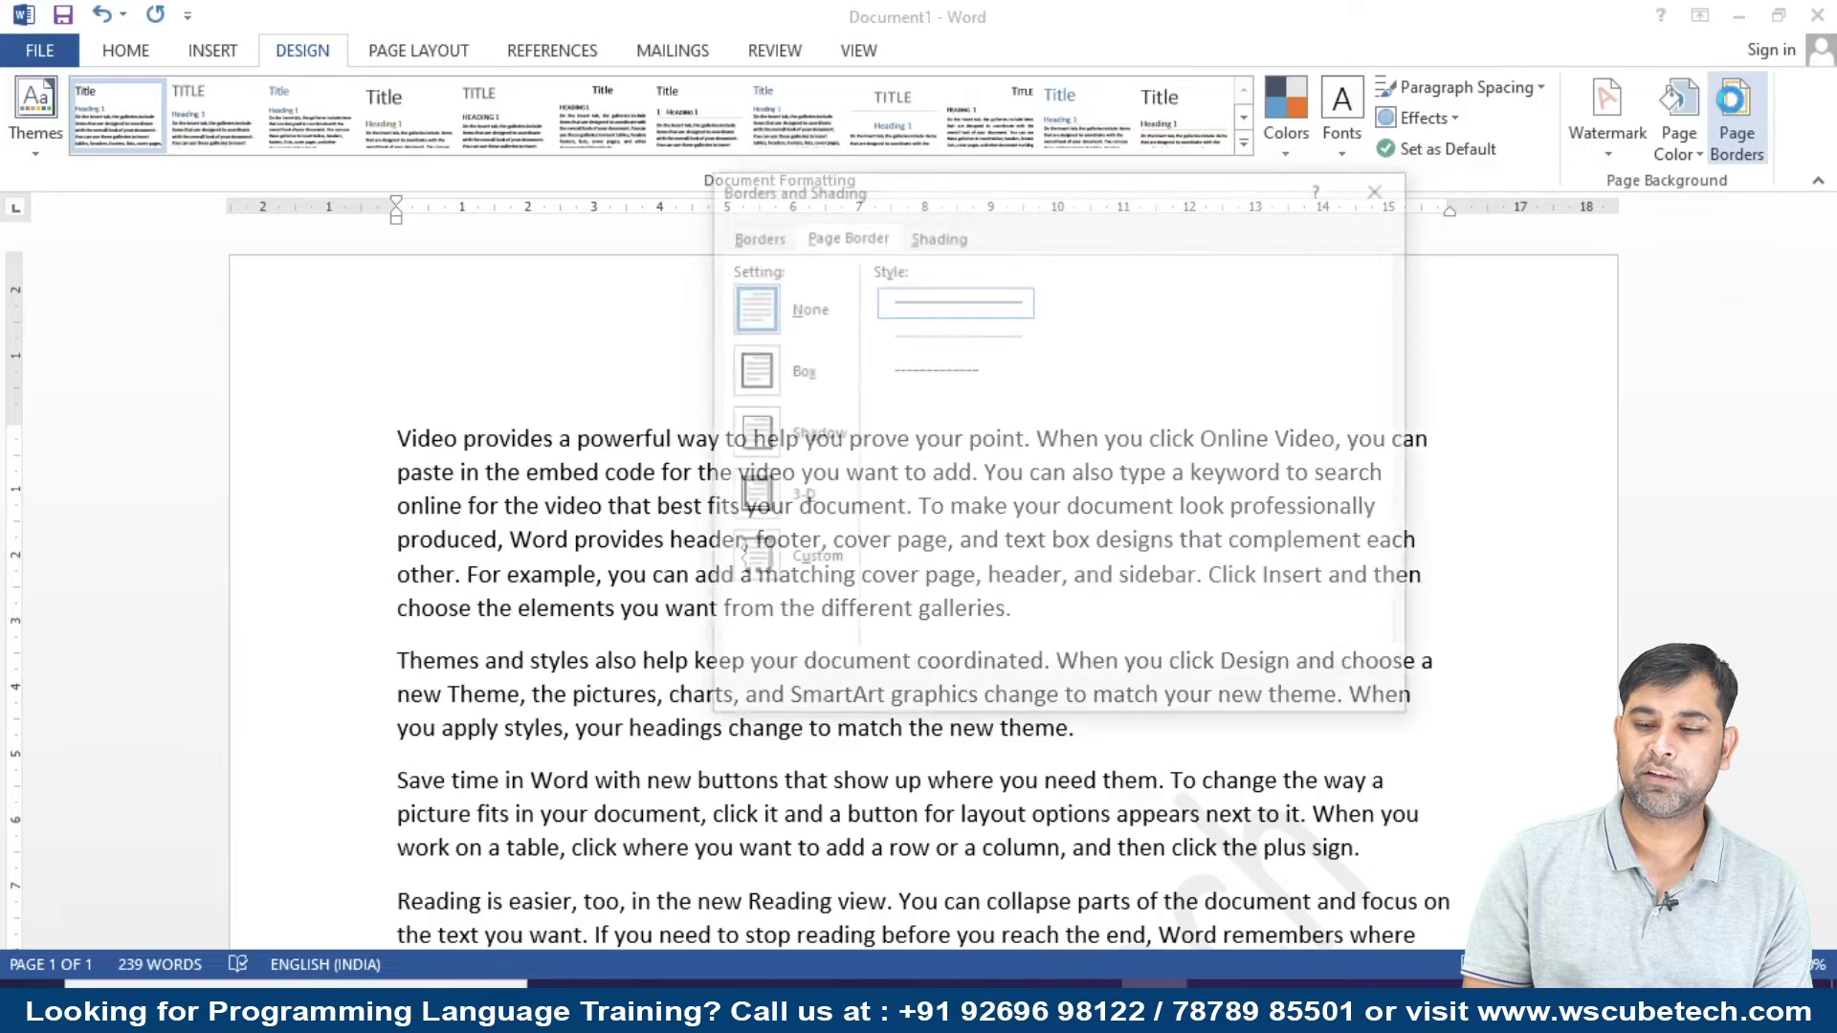
{"action": "left_click", "coordinate": [751, 370]}
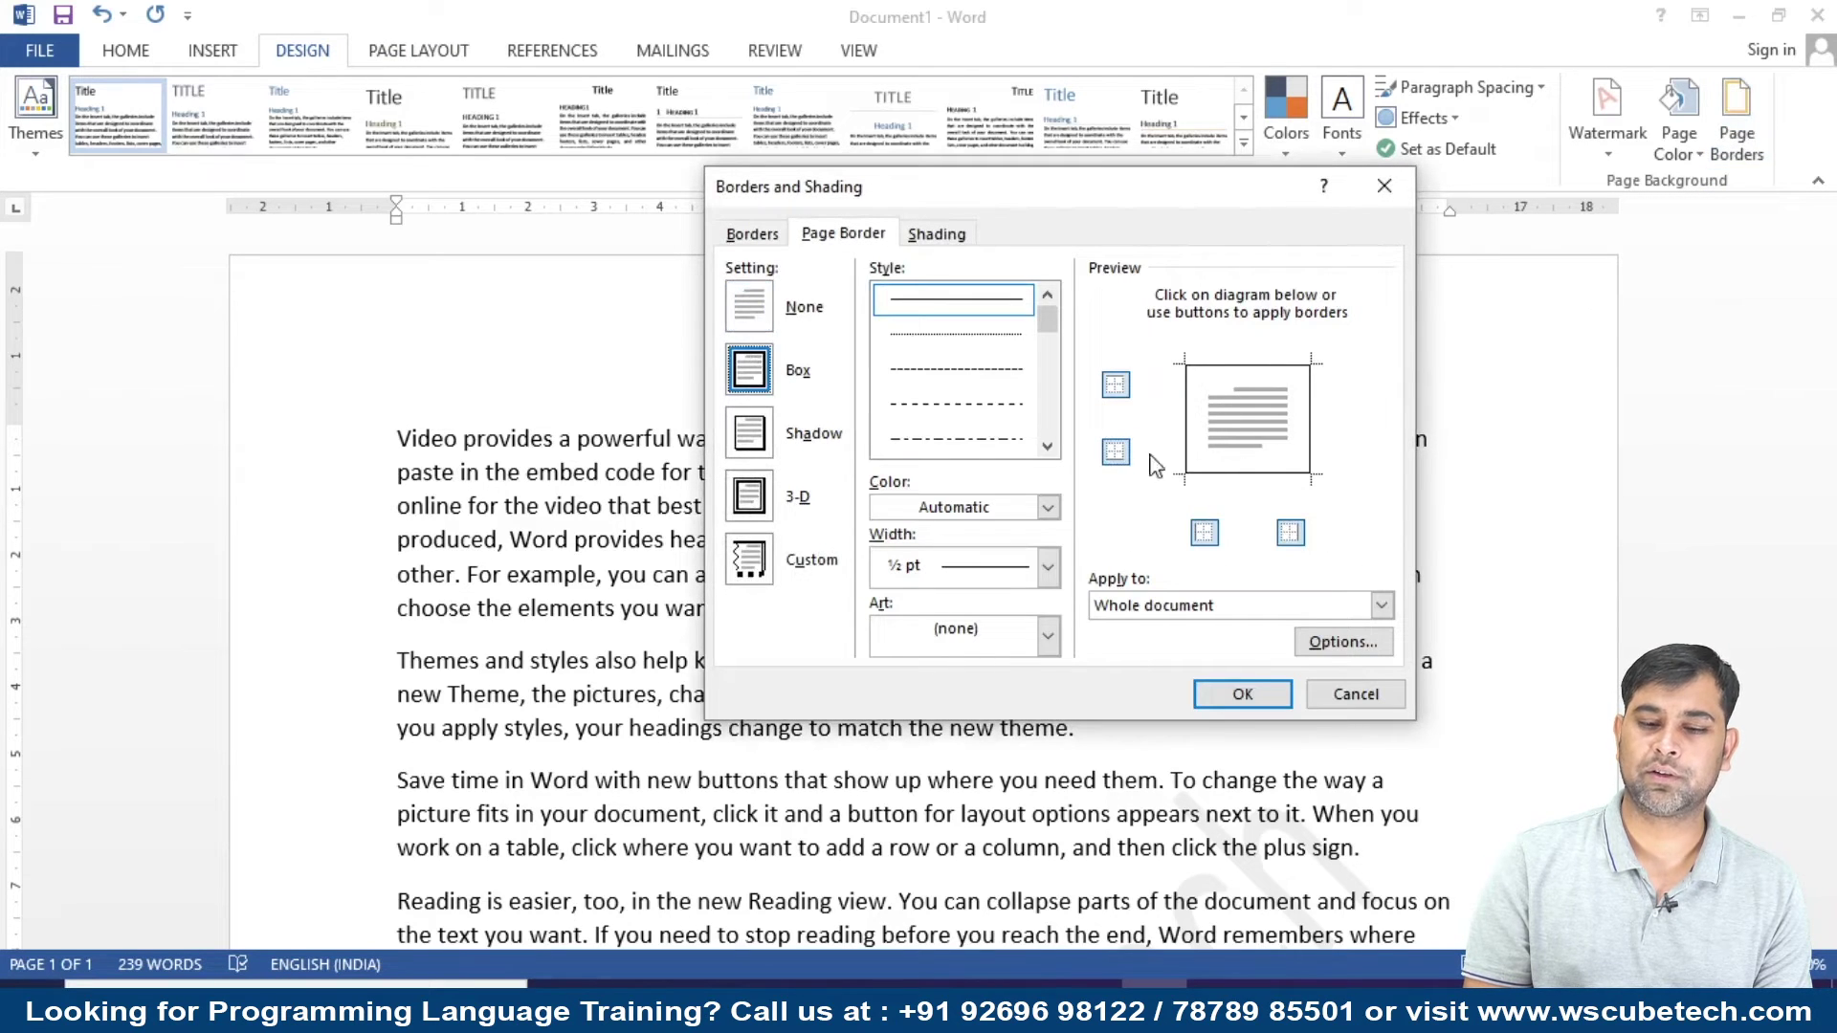
{"action": "left_click", "coordinate": [1005, 439]}
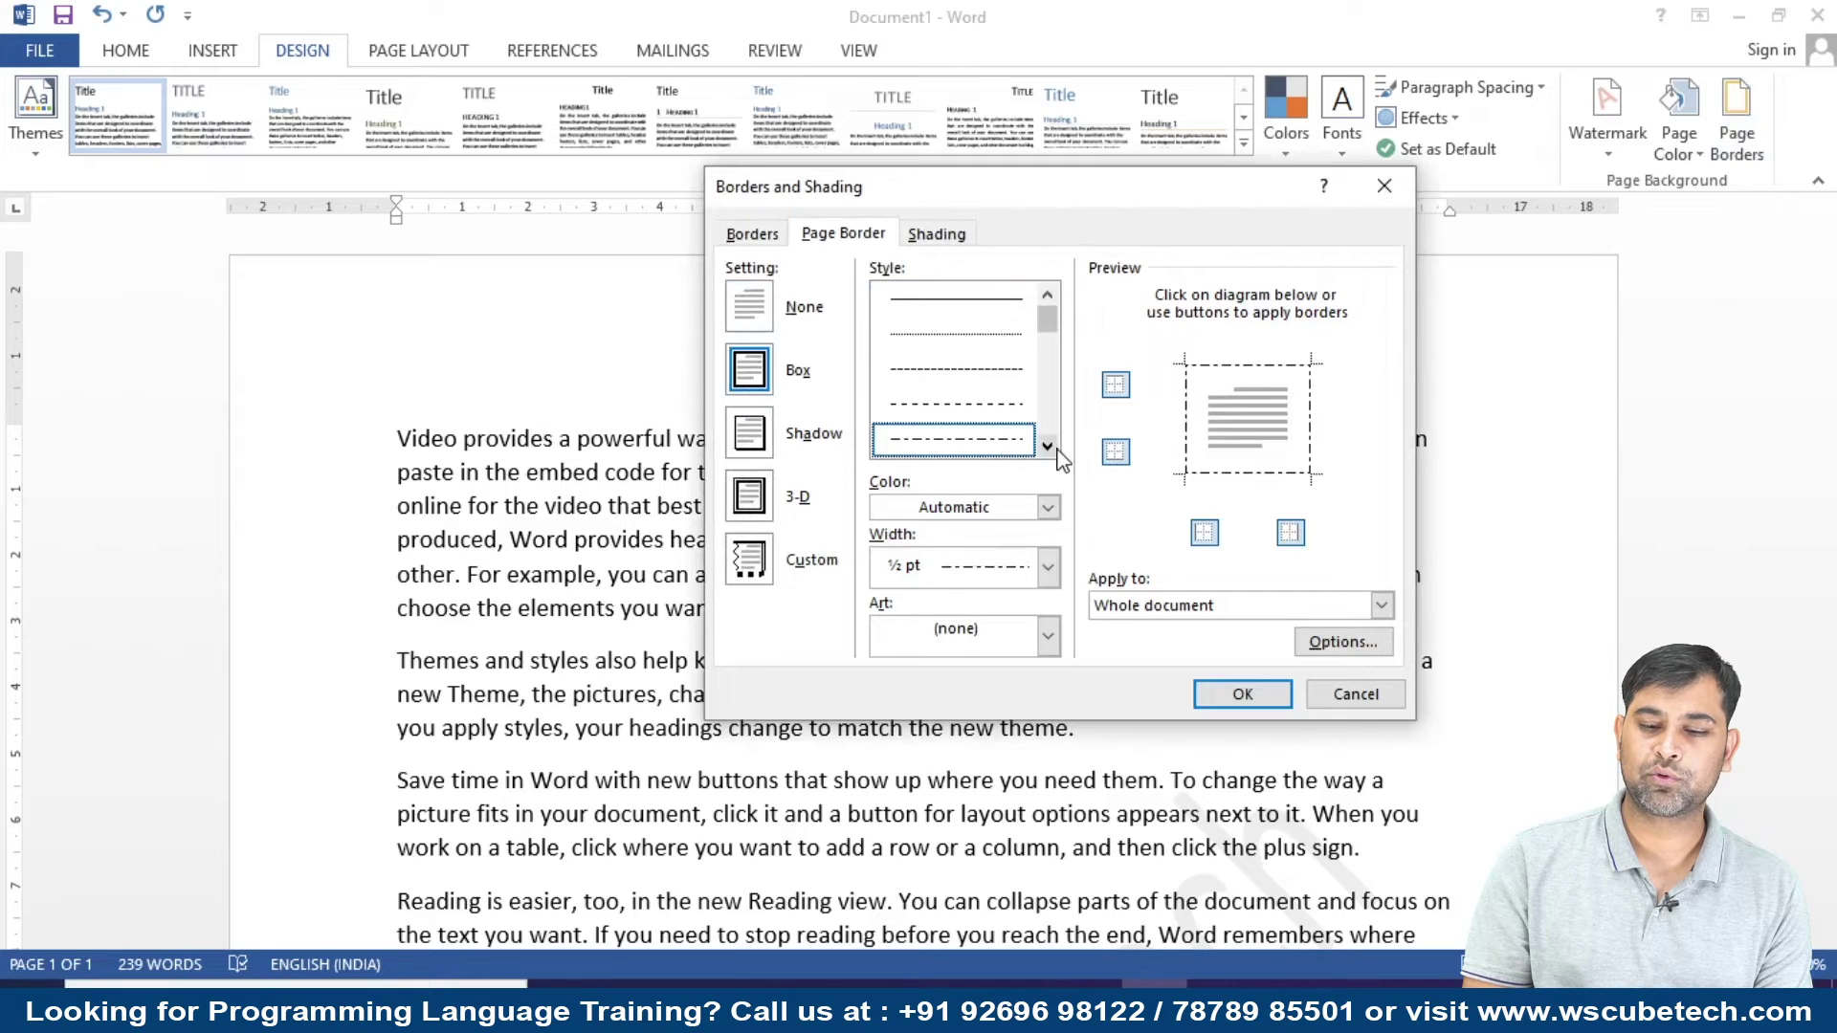
{"action": "left_click", "coordinate": [1047, 447]}
{"action": "left_click", "coordinate": [1047, 447]}
{"action": "left_click", "coordinate": [949, 404]}
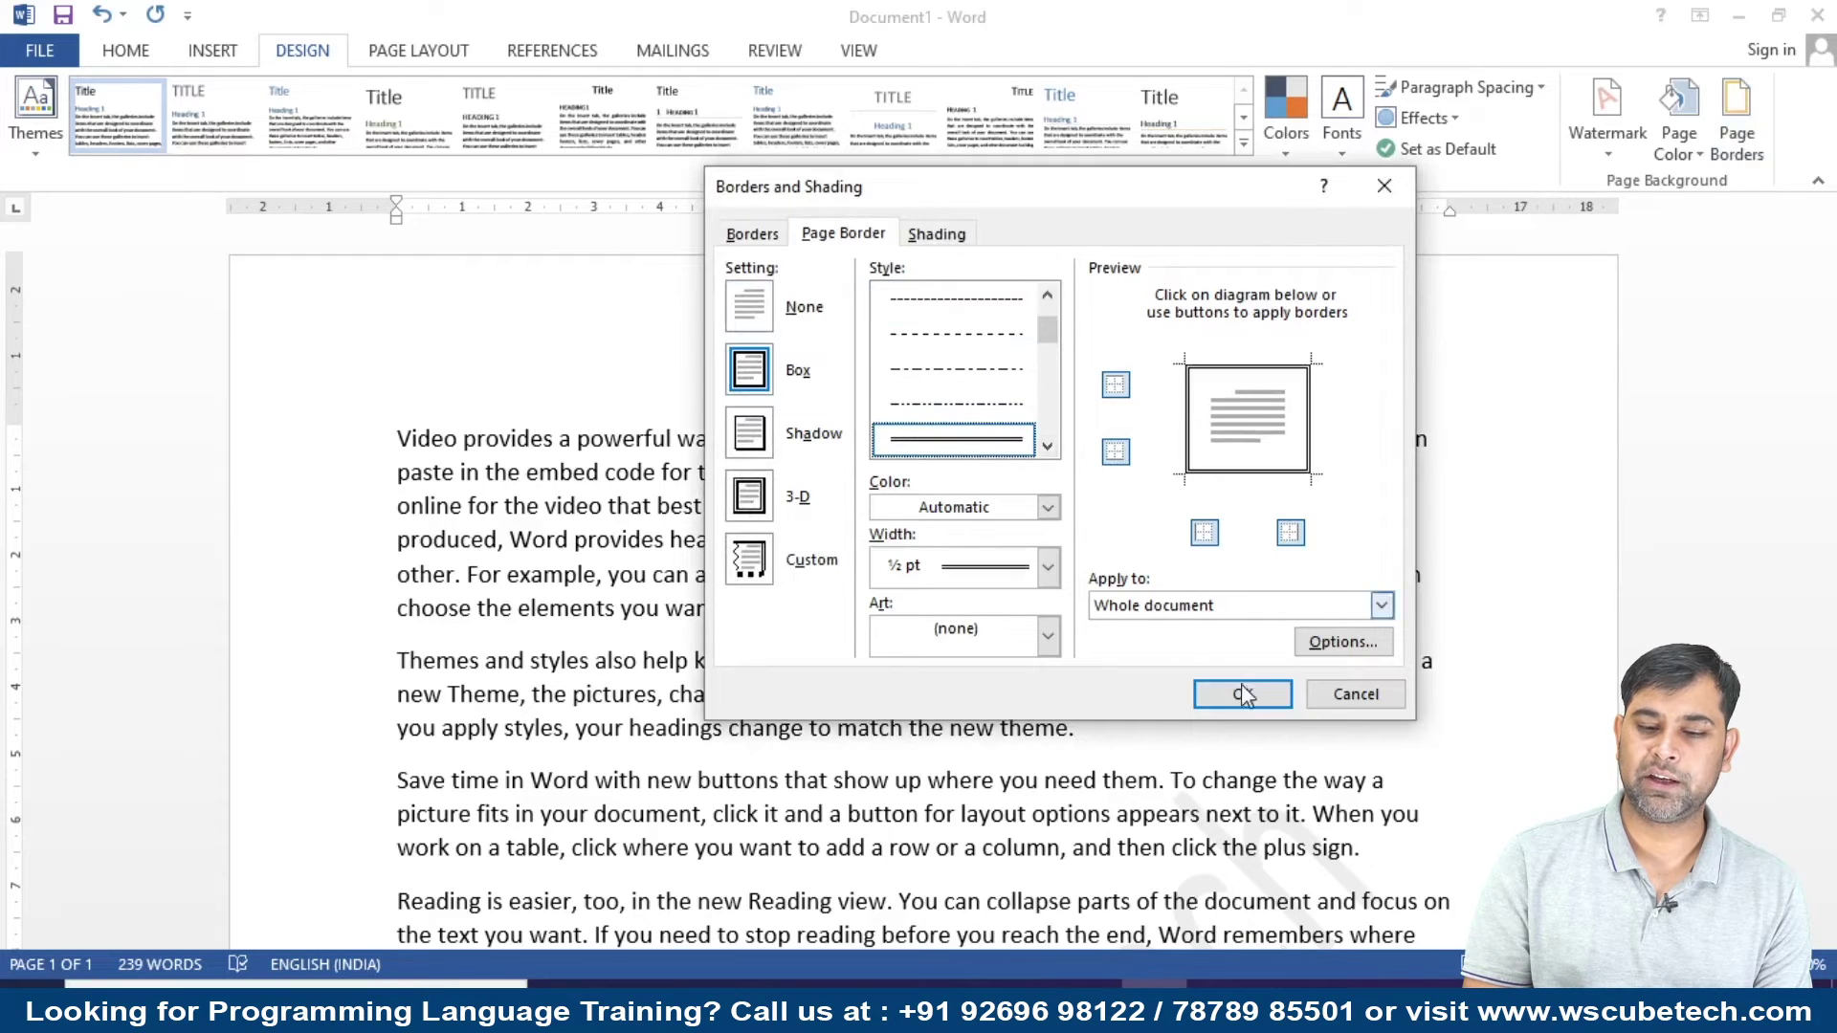
{"action": "left_click", "coordinate": [1243, 695]}
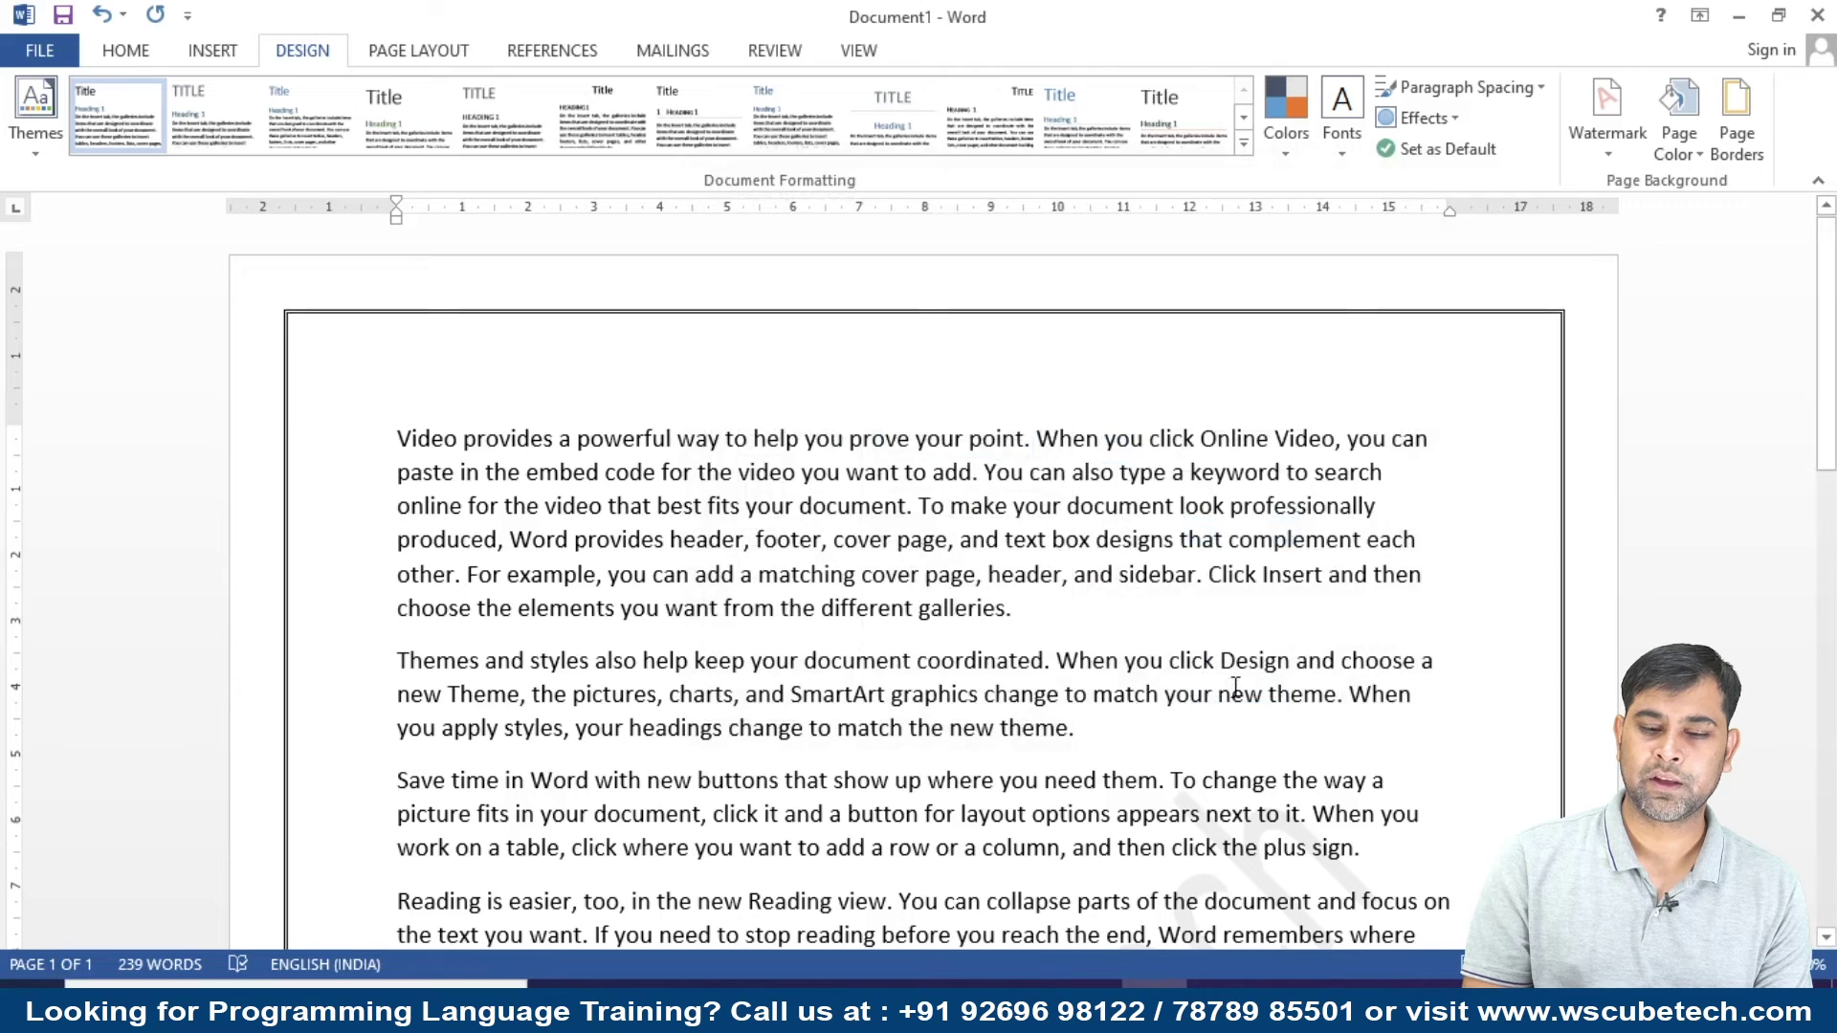
{"action": "scroll", "coordinate": [1235, 689], "scroll_direction": "down", "scroll_amount": 2}
{"action": "scroll", "coordinate": [1232, 686], "scroll_direction": "down", "scroll_amount": 8}
{"action": "scroll", "coordinate": [1232, 686], "scroll_direction": "up", "scroll_amount": 9}
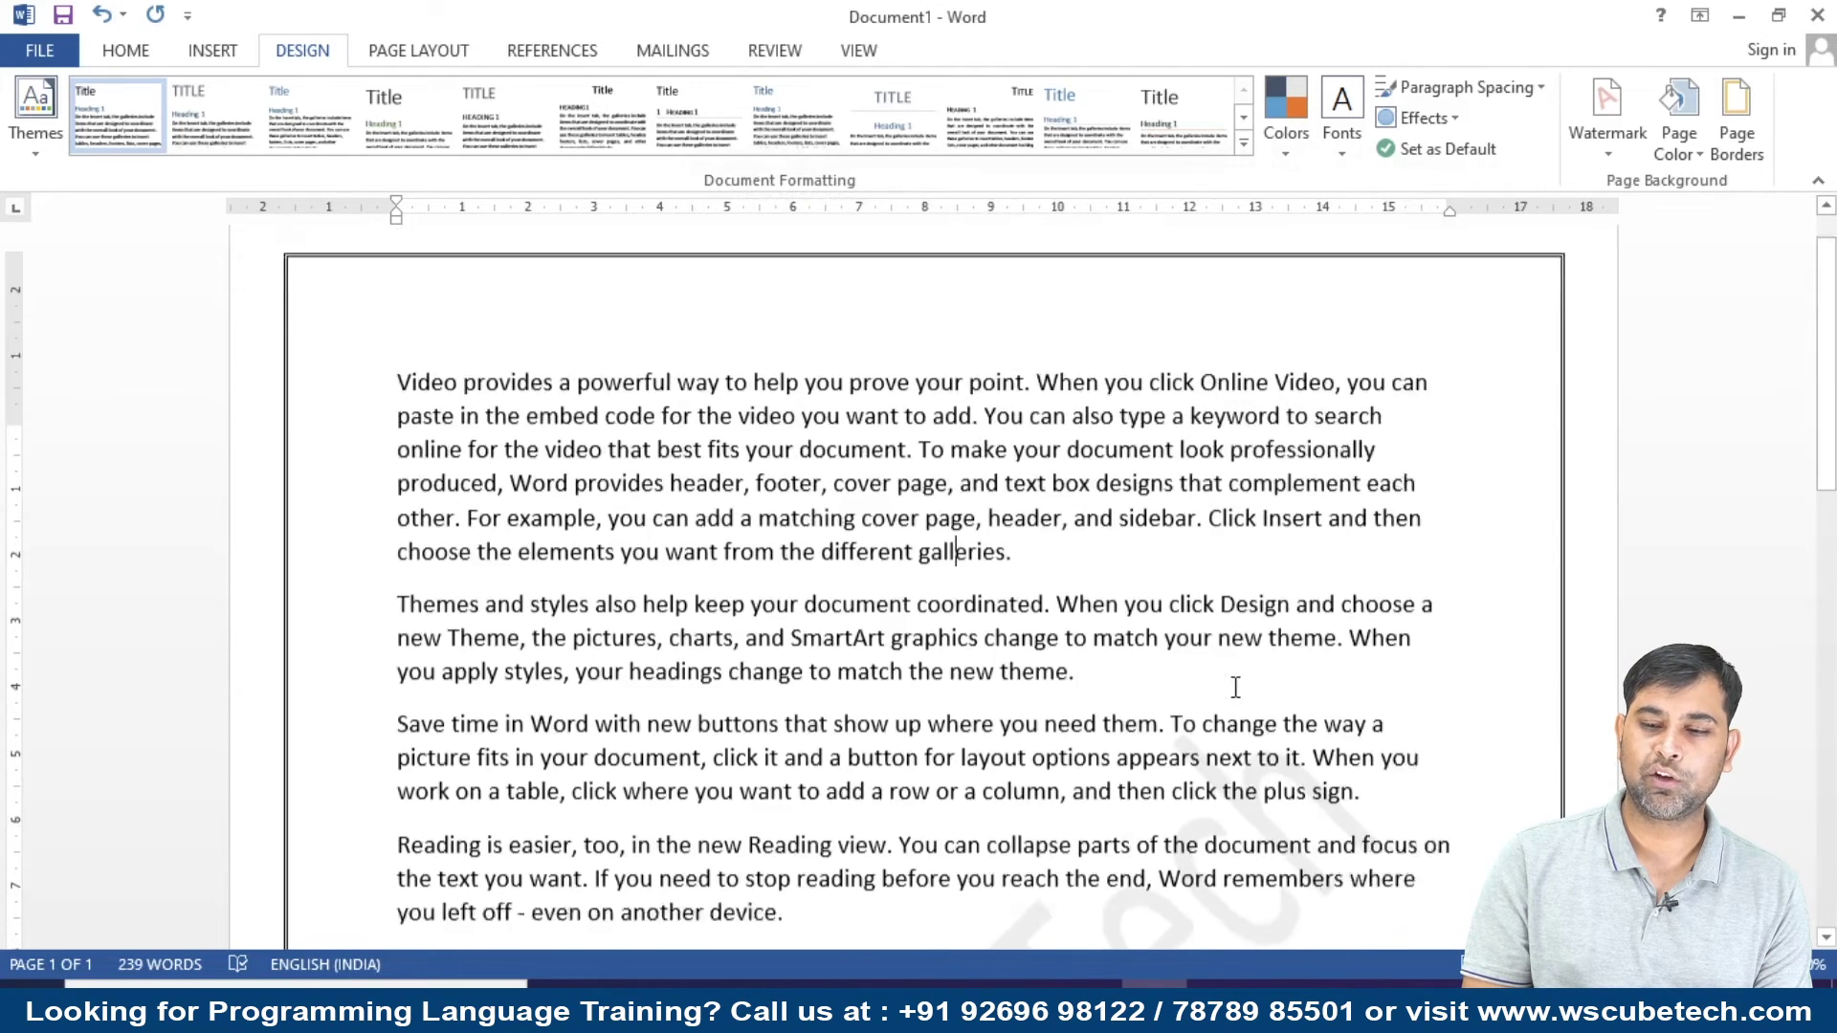
{"action": "scroll", "coordinate": [1232, 686], "scroll_direction": "up", "scroll_amount": 1}
Apply a dashed Box border to the first paragraph, then select the second paragraph.
{"action": "left_click", "coordinate": [1734, 124]}
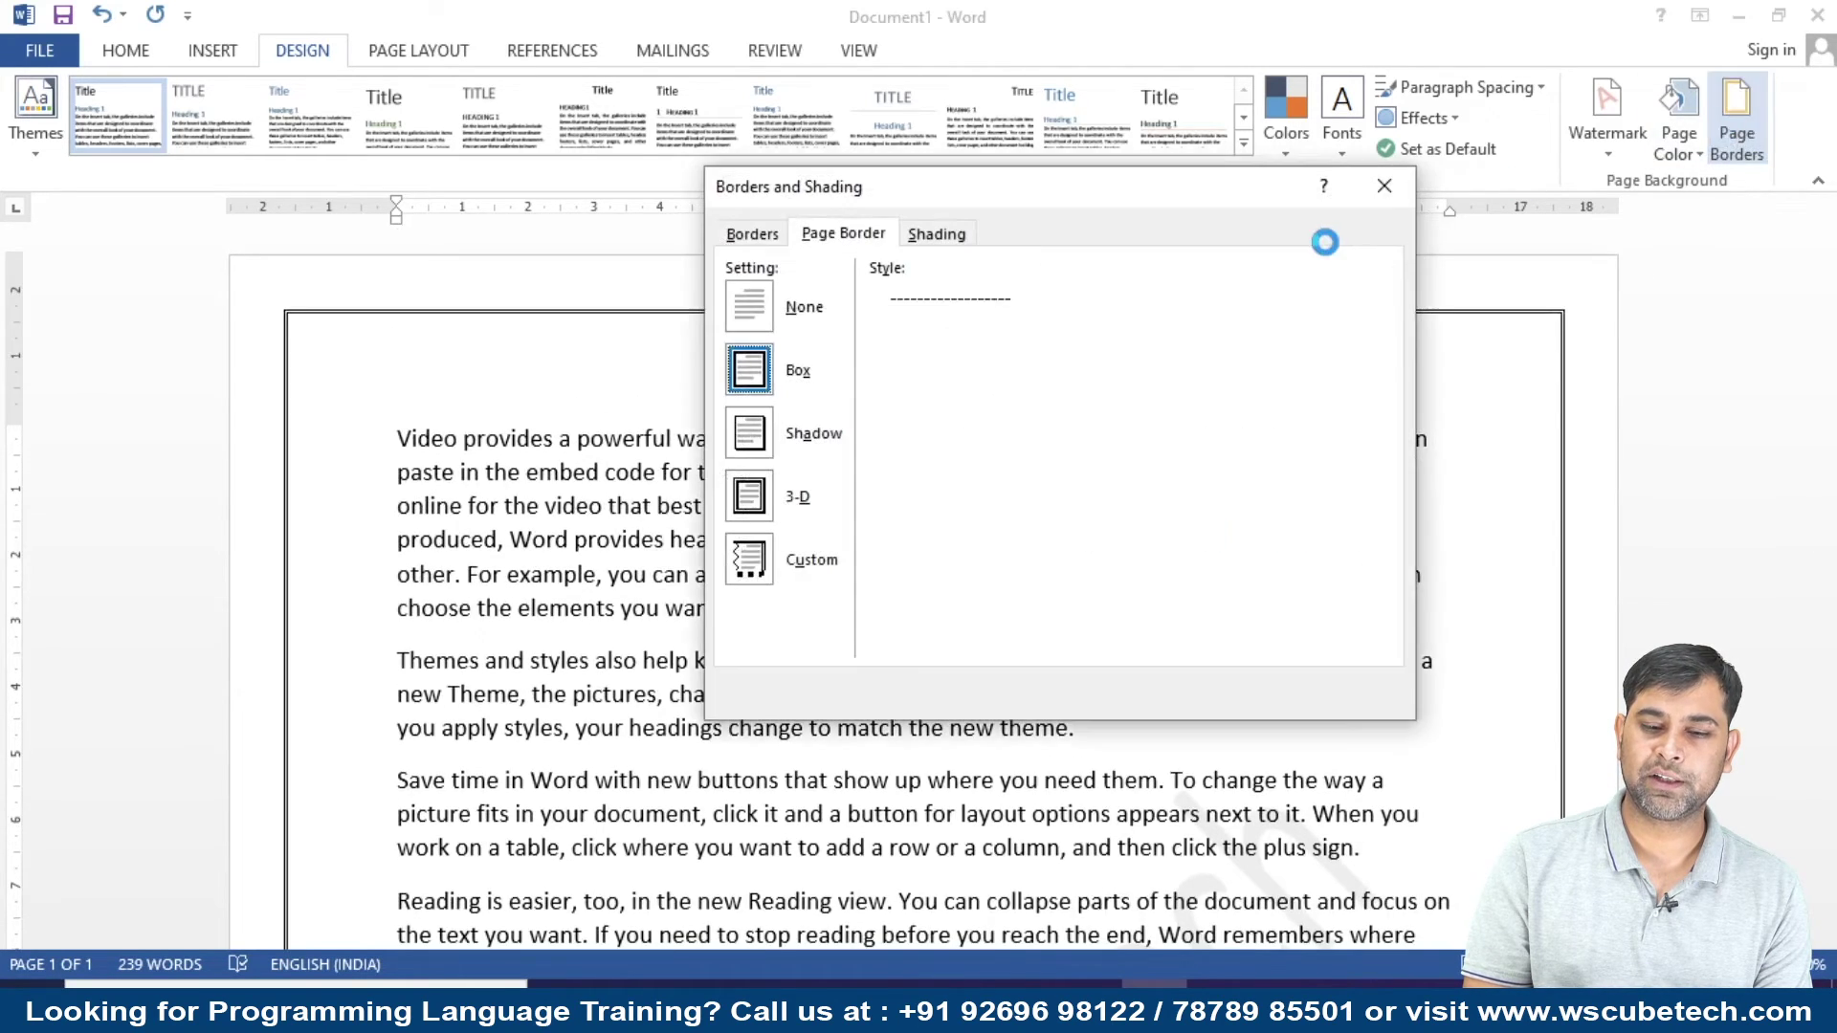
{"action": "left_click", "coordinate": [751, 235]}
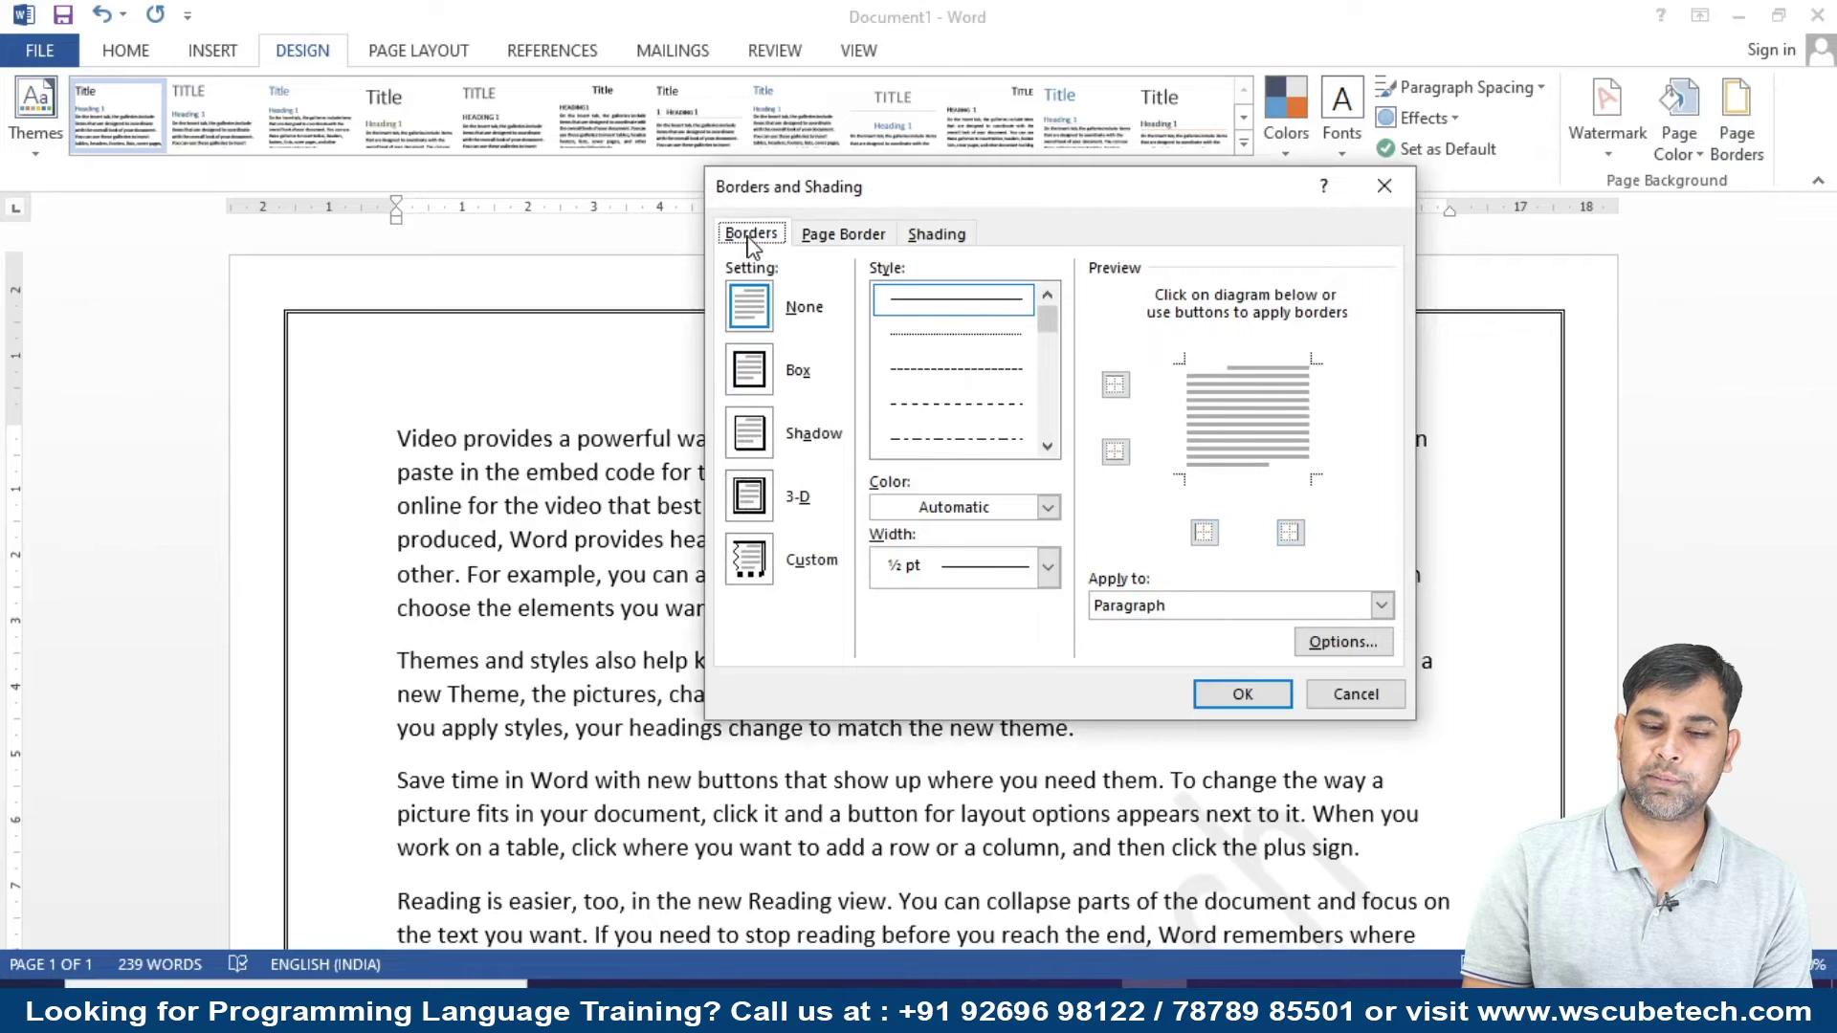
{"action": "left_click", "coordinate": [761, 371]}
{"action": "left_click", "coordinate": [968, 371]}
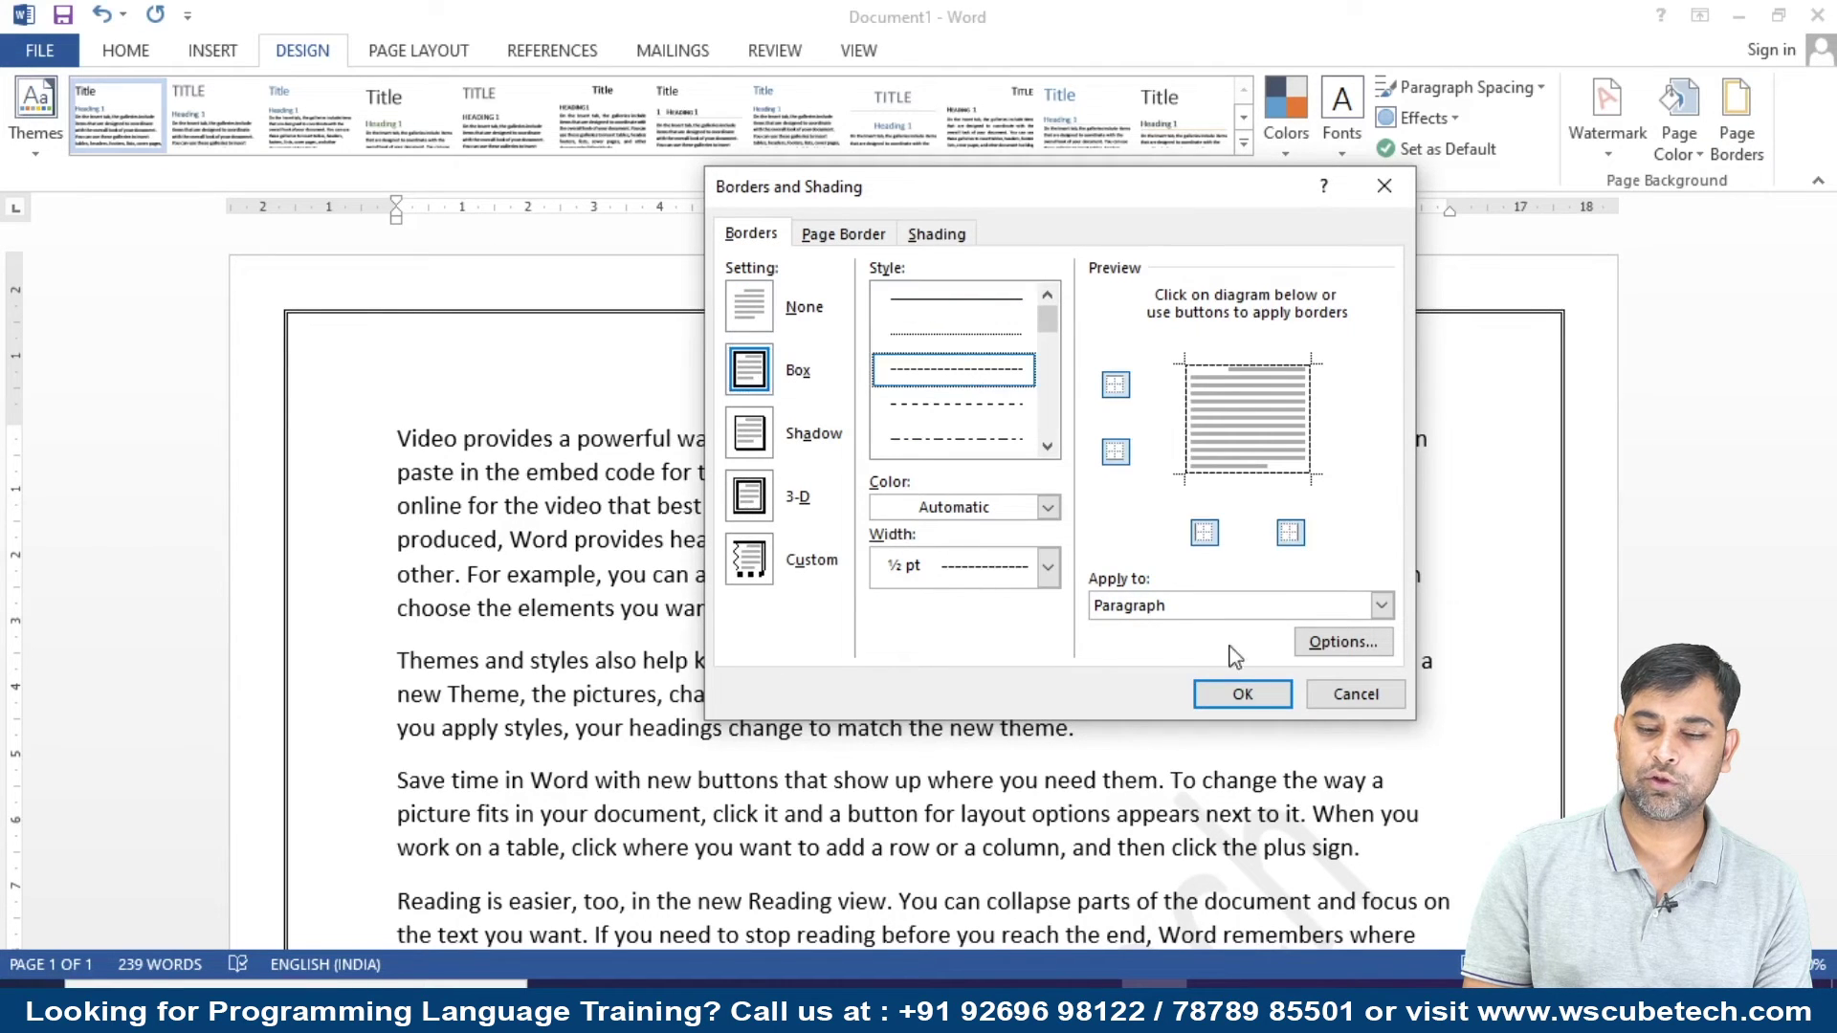
{"action": "left_click", "coordinate": [1244, 693]}
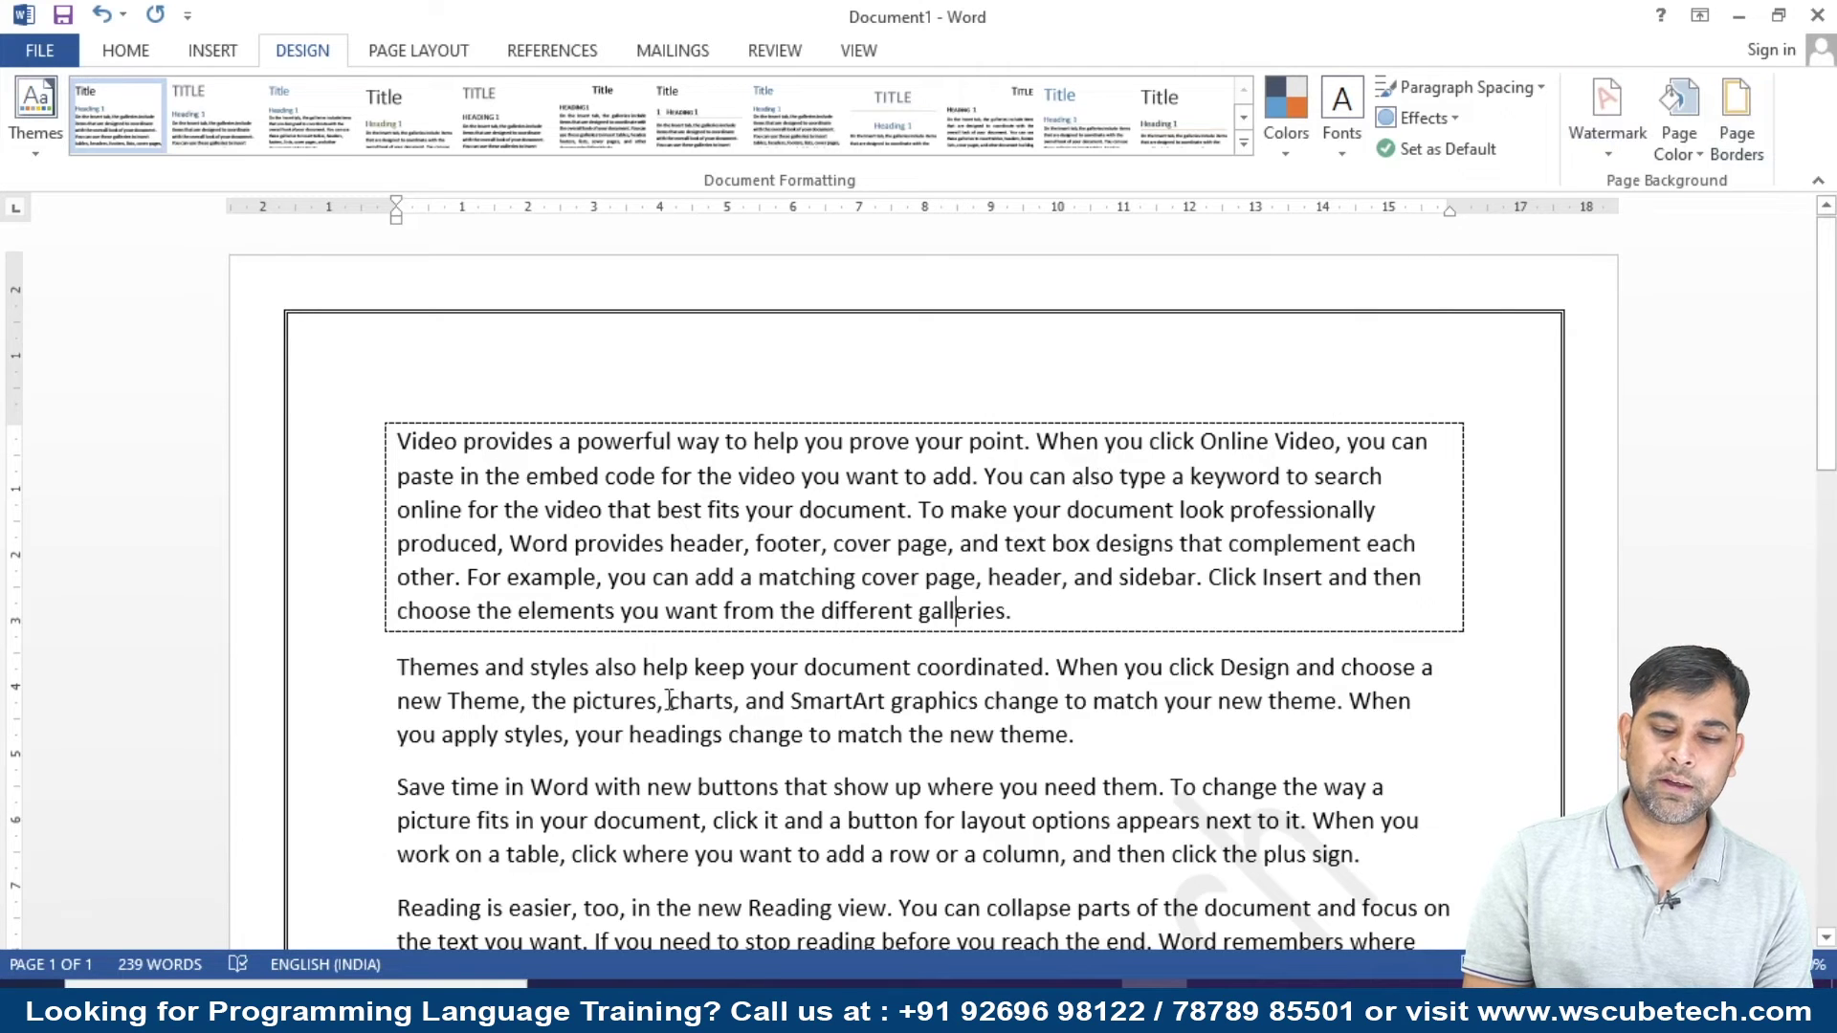
{"action": "mouse_move", "coordinate": [433, 670]}
{"action": "left_mouse_down"}
{"action": "mouse_move", "coordinate": [1083, 818]}
{"action": "mouse_move", "coordinate": [1088, 744]}
{"action": "left_mouse_up"}
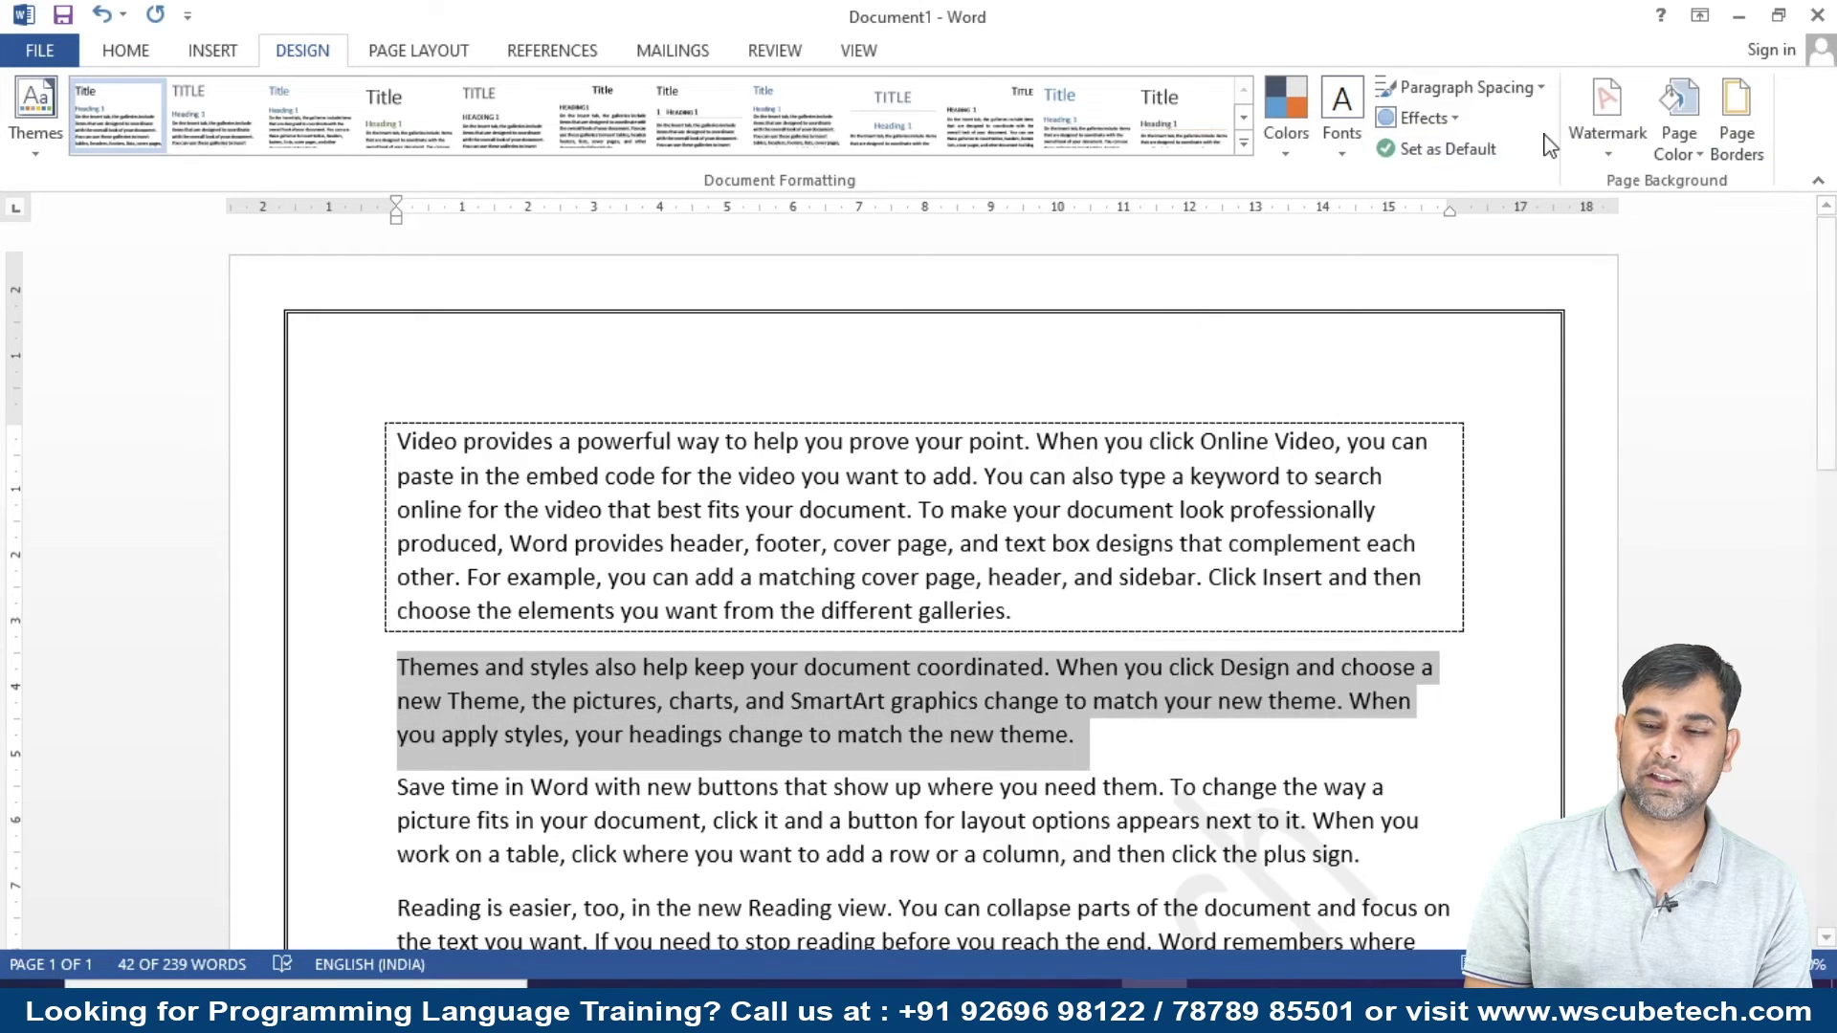
Give the 'Themes and styles' paragraph a light gold Fill in the Shading tab.
{"action": "left_click", "coordinate": [1736, 124]}
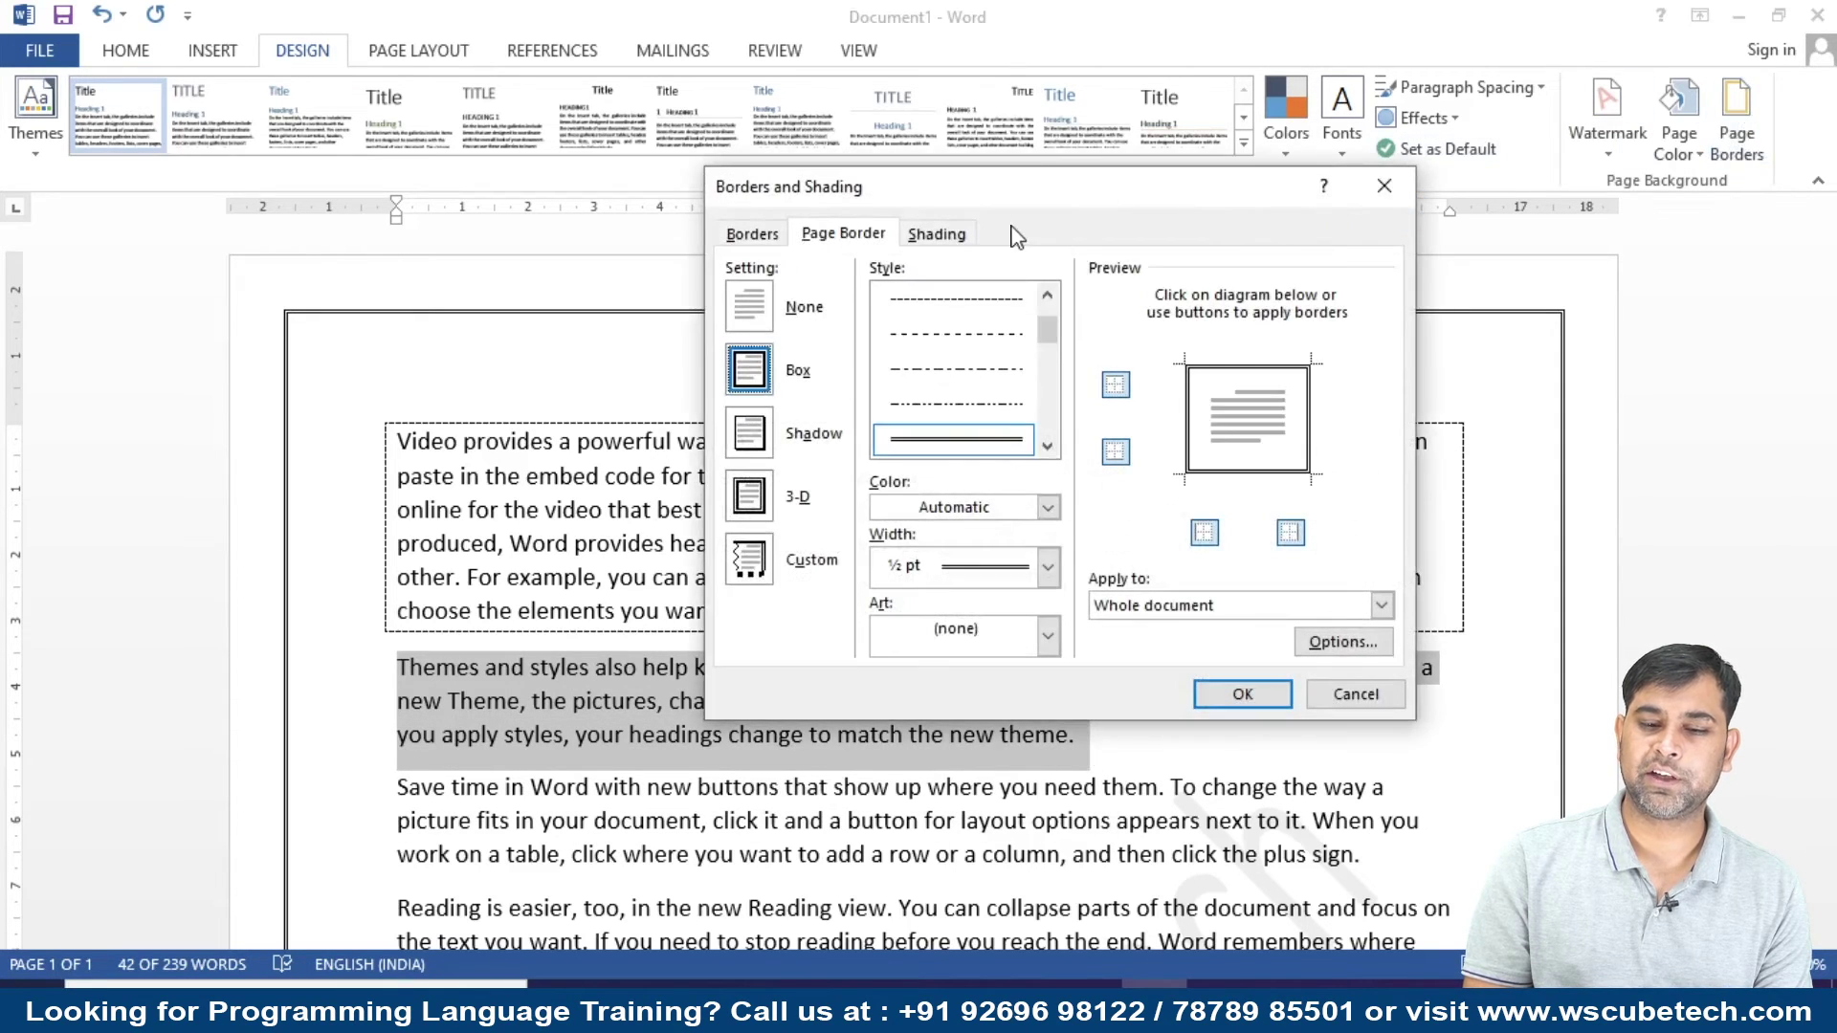
{"action": "left_click", "coordinate": [938, 236]}
{"action": "left_click", "coordinate": [887, 375]}
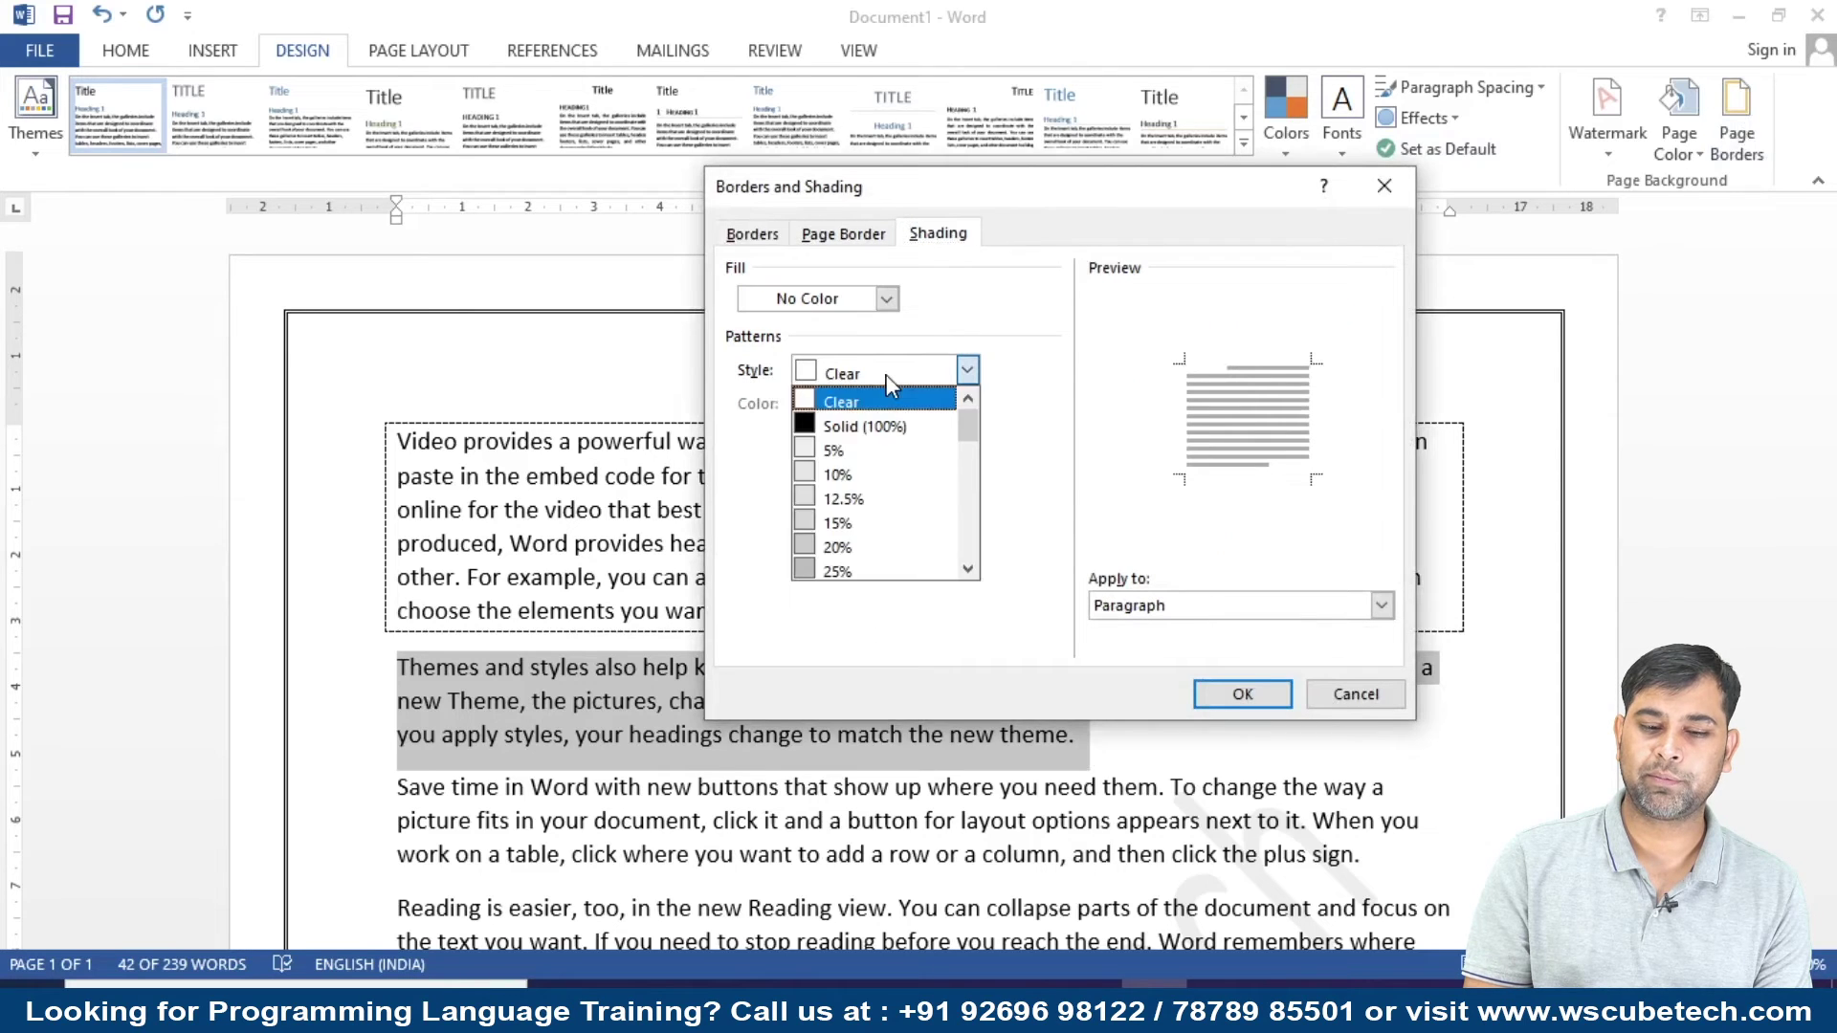
{"action": "left_click", "coordinate": [886, 375]}
{"action": "left_click", "coordinate": [887, 375]}
{"action": "left_click", "coordinate": [886, 375]}
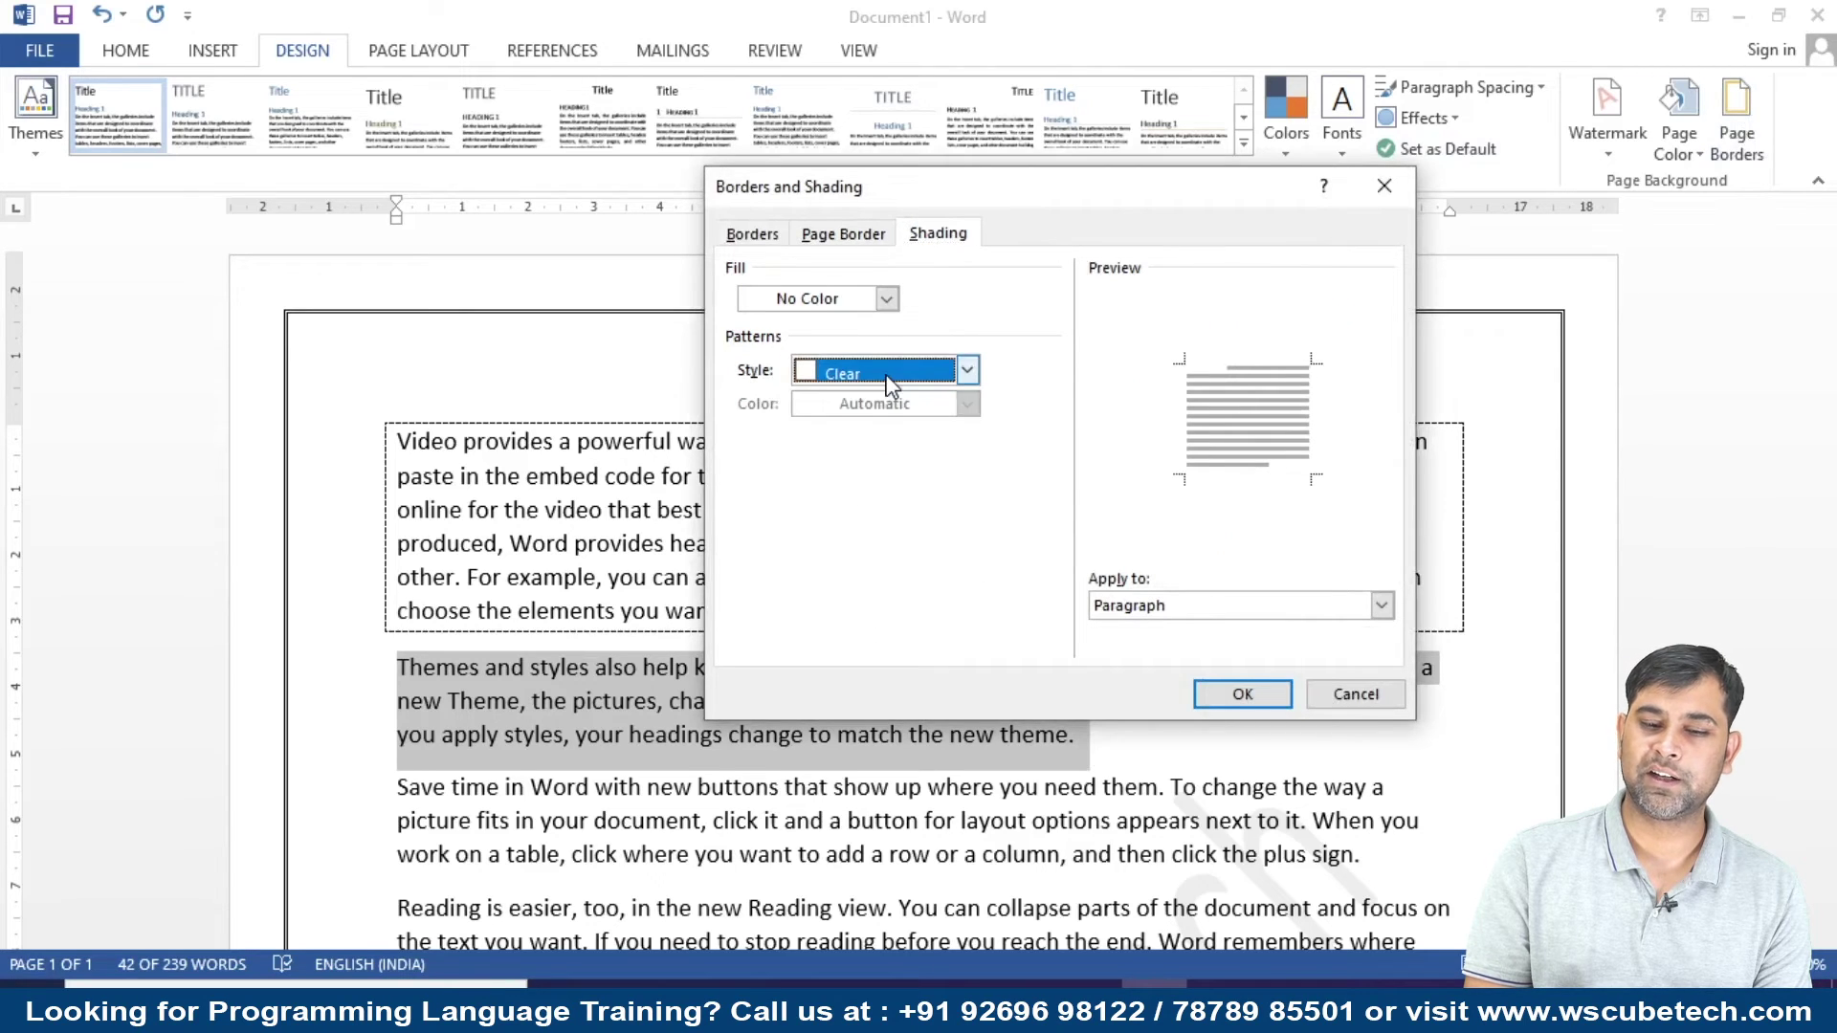
{"action": "left_click", "coordinate": [820, 300]}
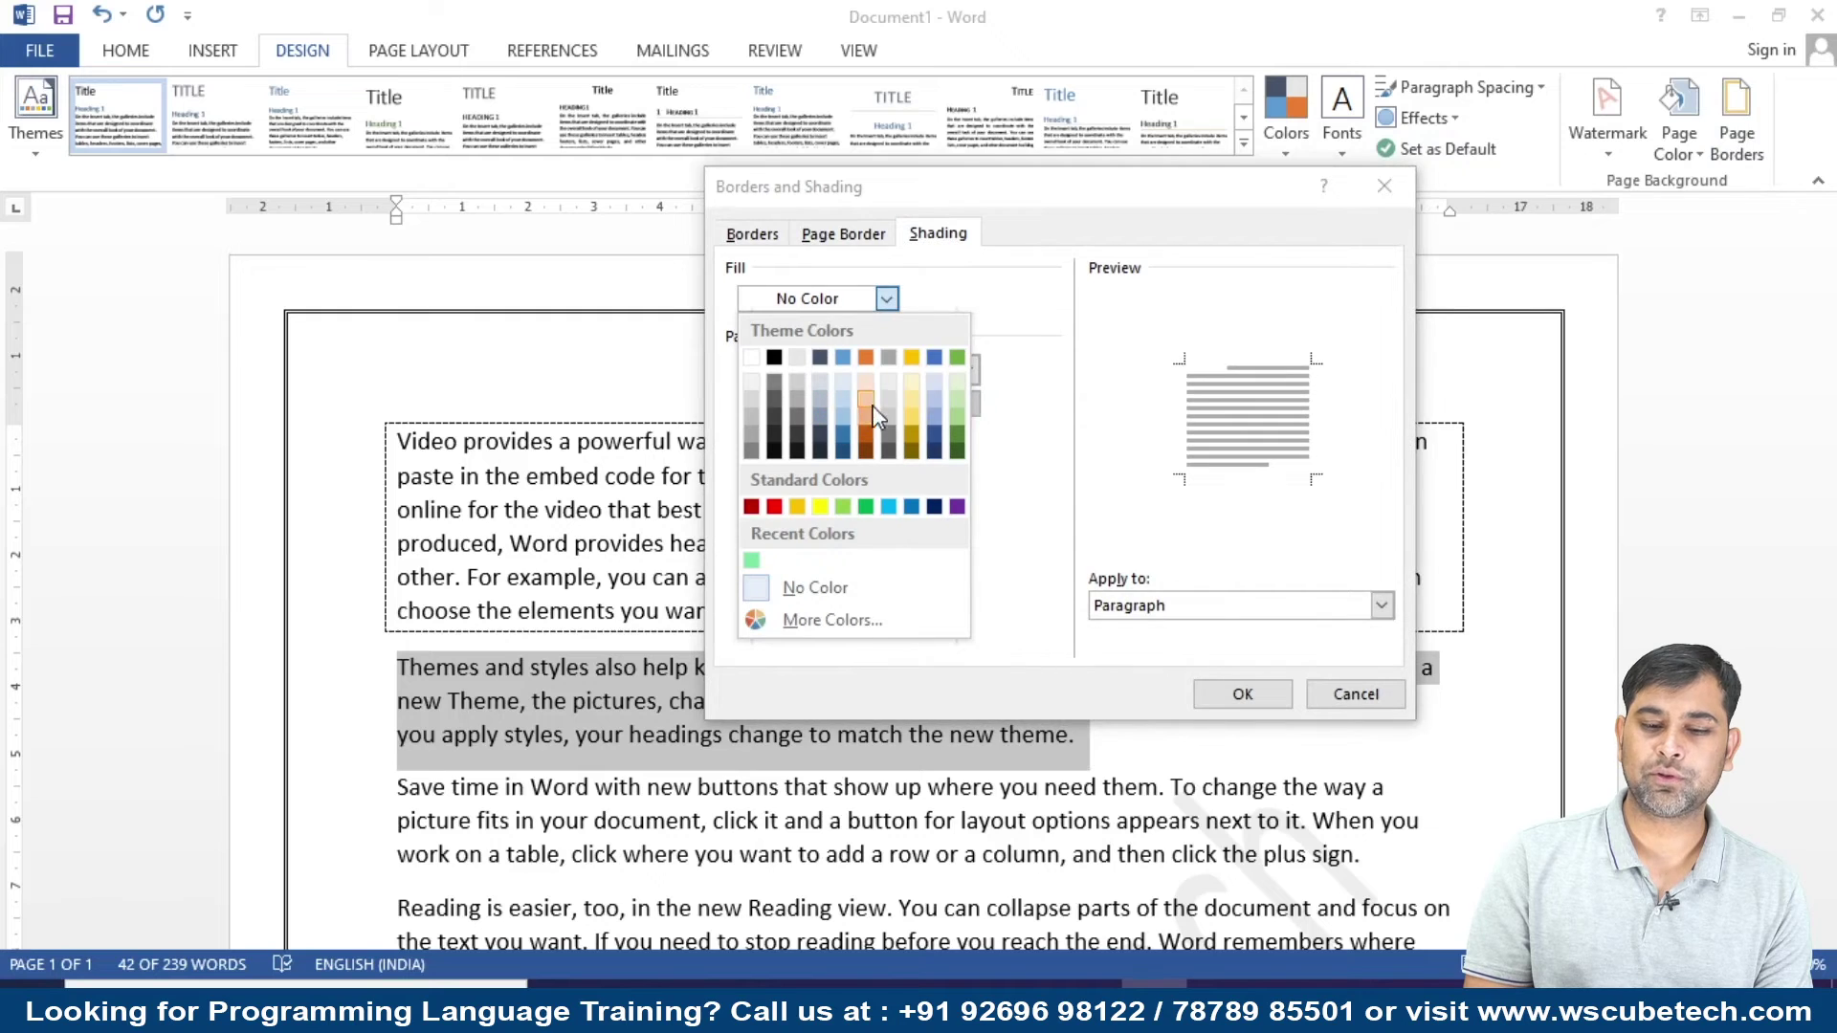
{"action": "left_click", "coordinate": [917, 396]}
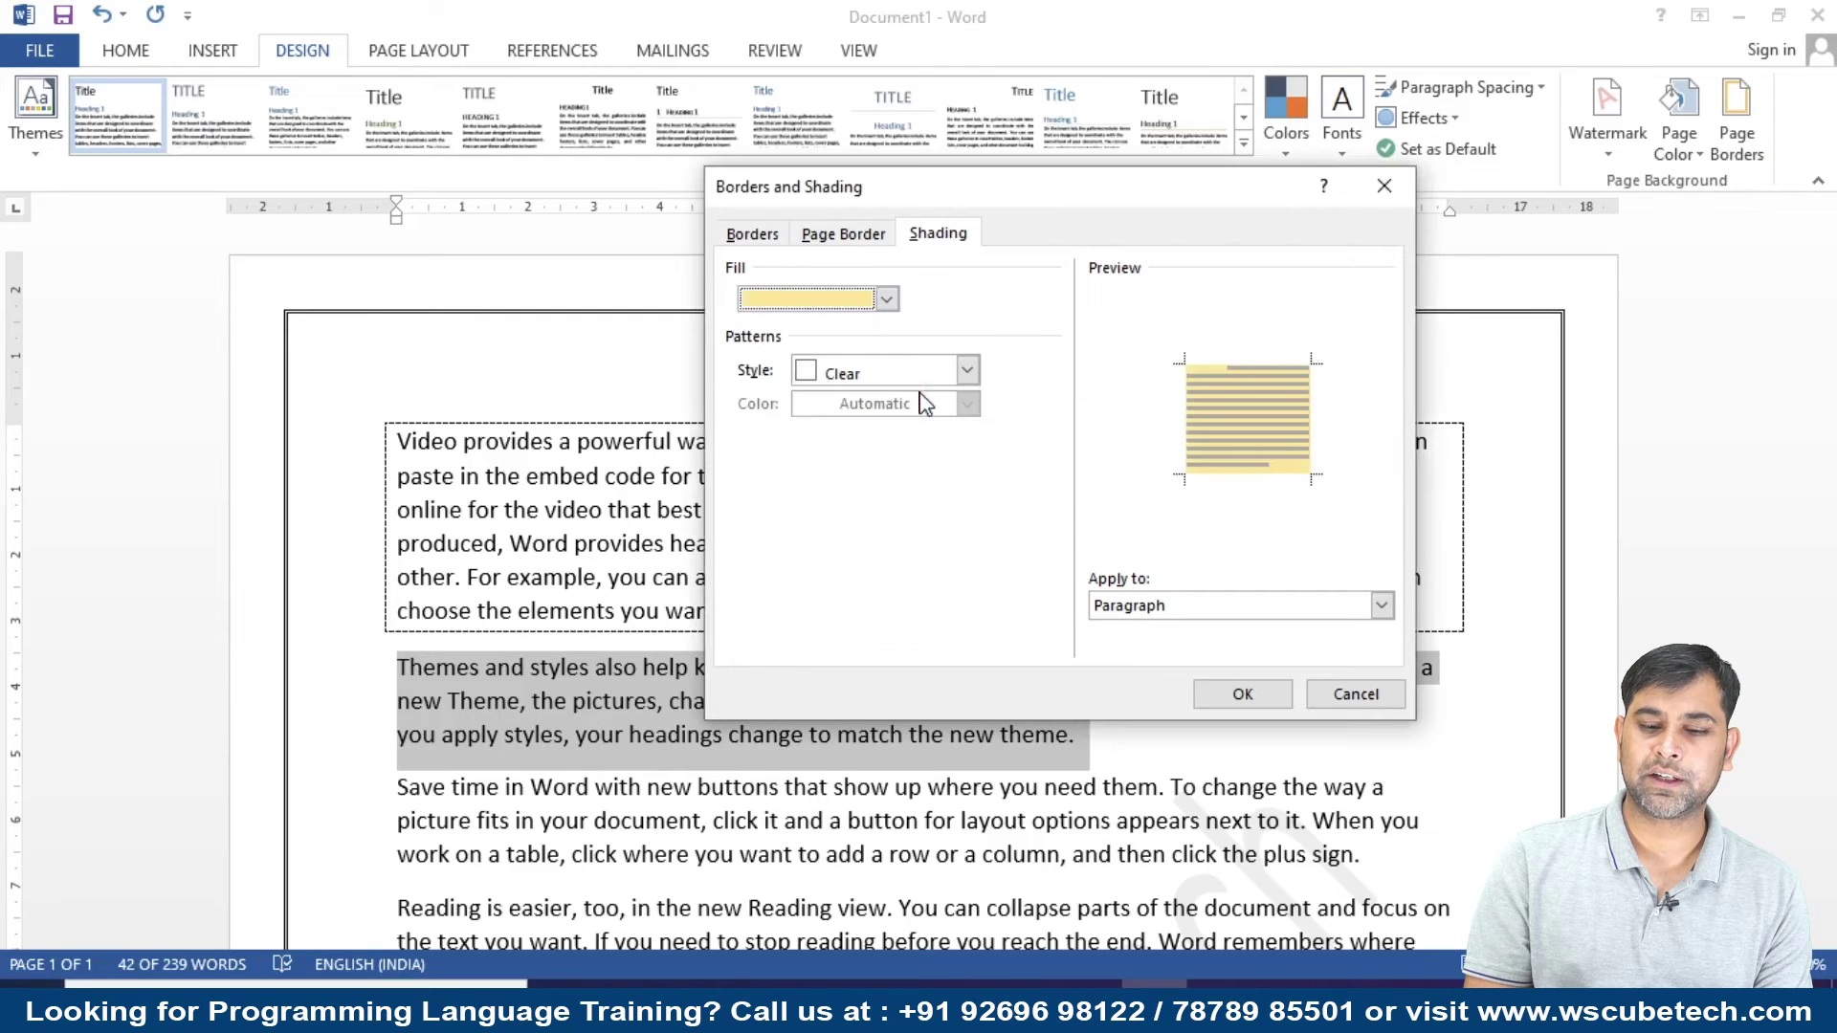
{"action": "left_click", "coordinate": [1234, 692]}
{"action": "left_click", "coordinate": [1220, 766]}
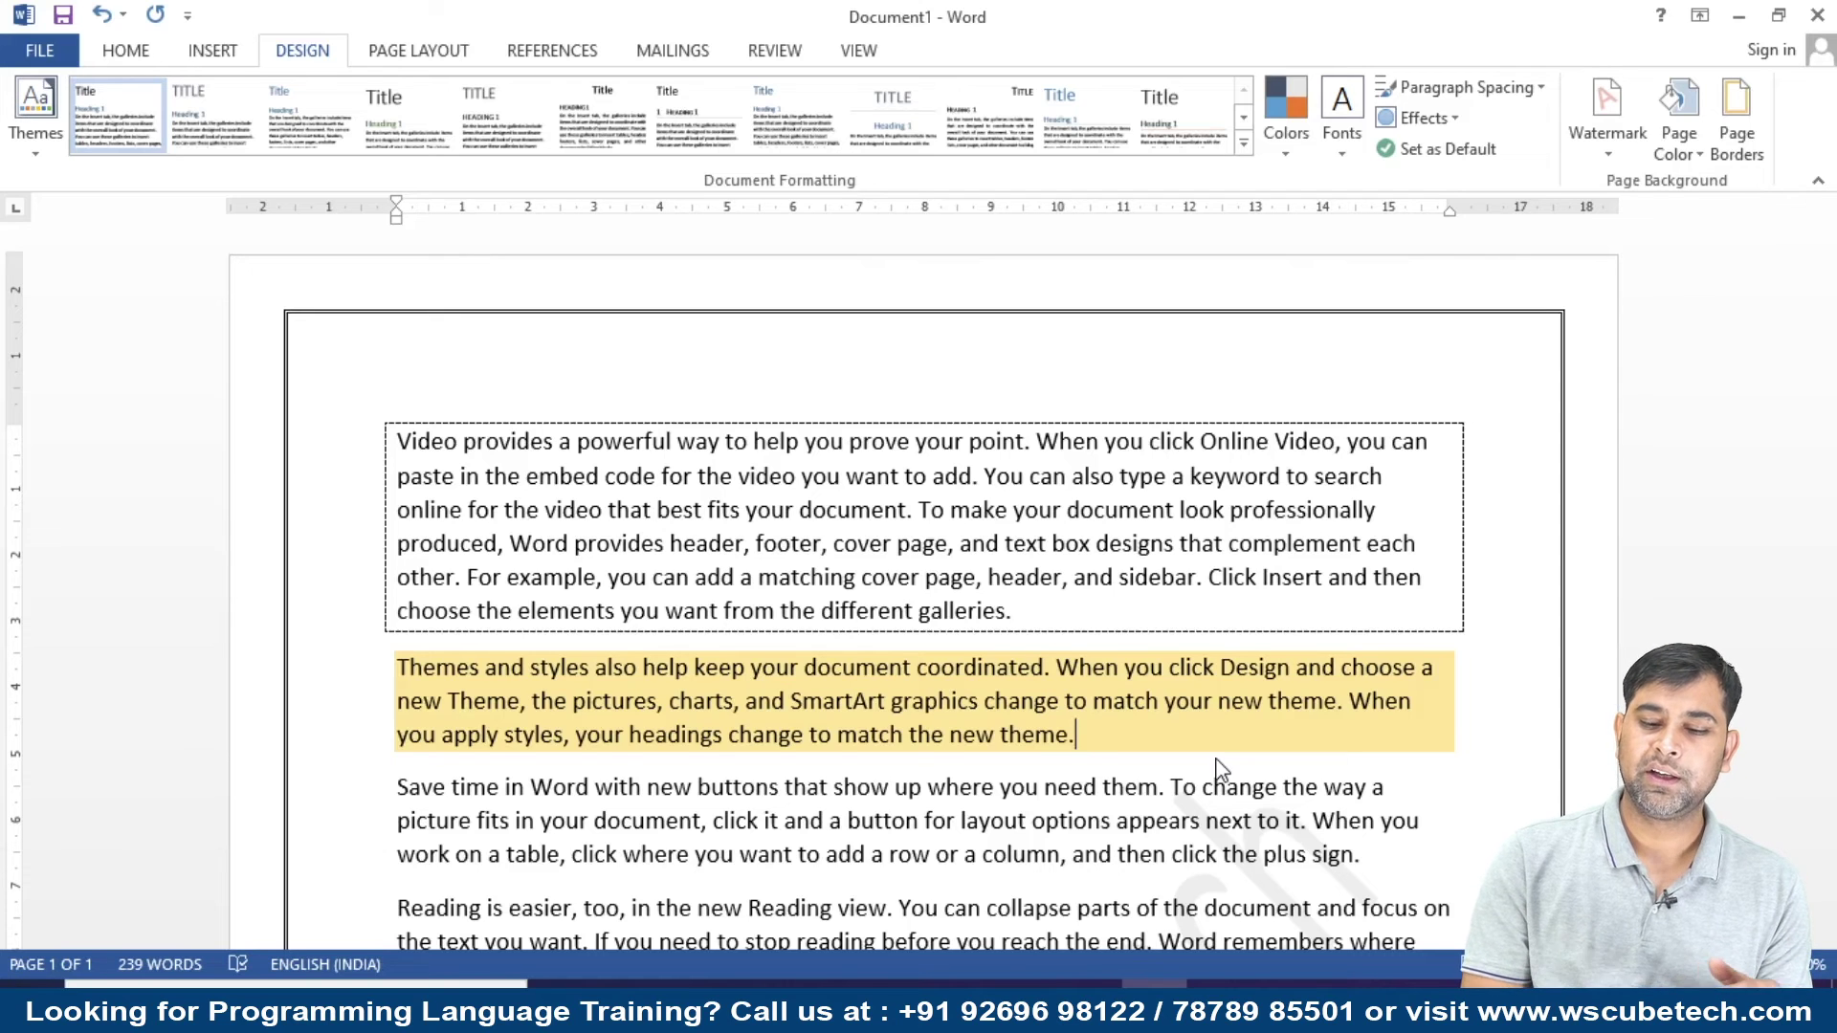
{"action": "scroll", "coordinate": [1218, 761], "scroll_direction": "down", "scroll_amount": 3}
{"action": "scroll", "coordinate": [1218, 758], "scroll_direction": "down", "scroll_amount": 1}
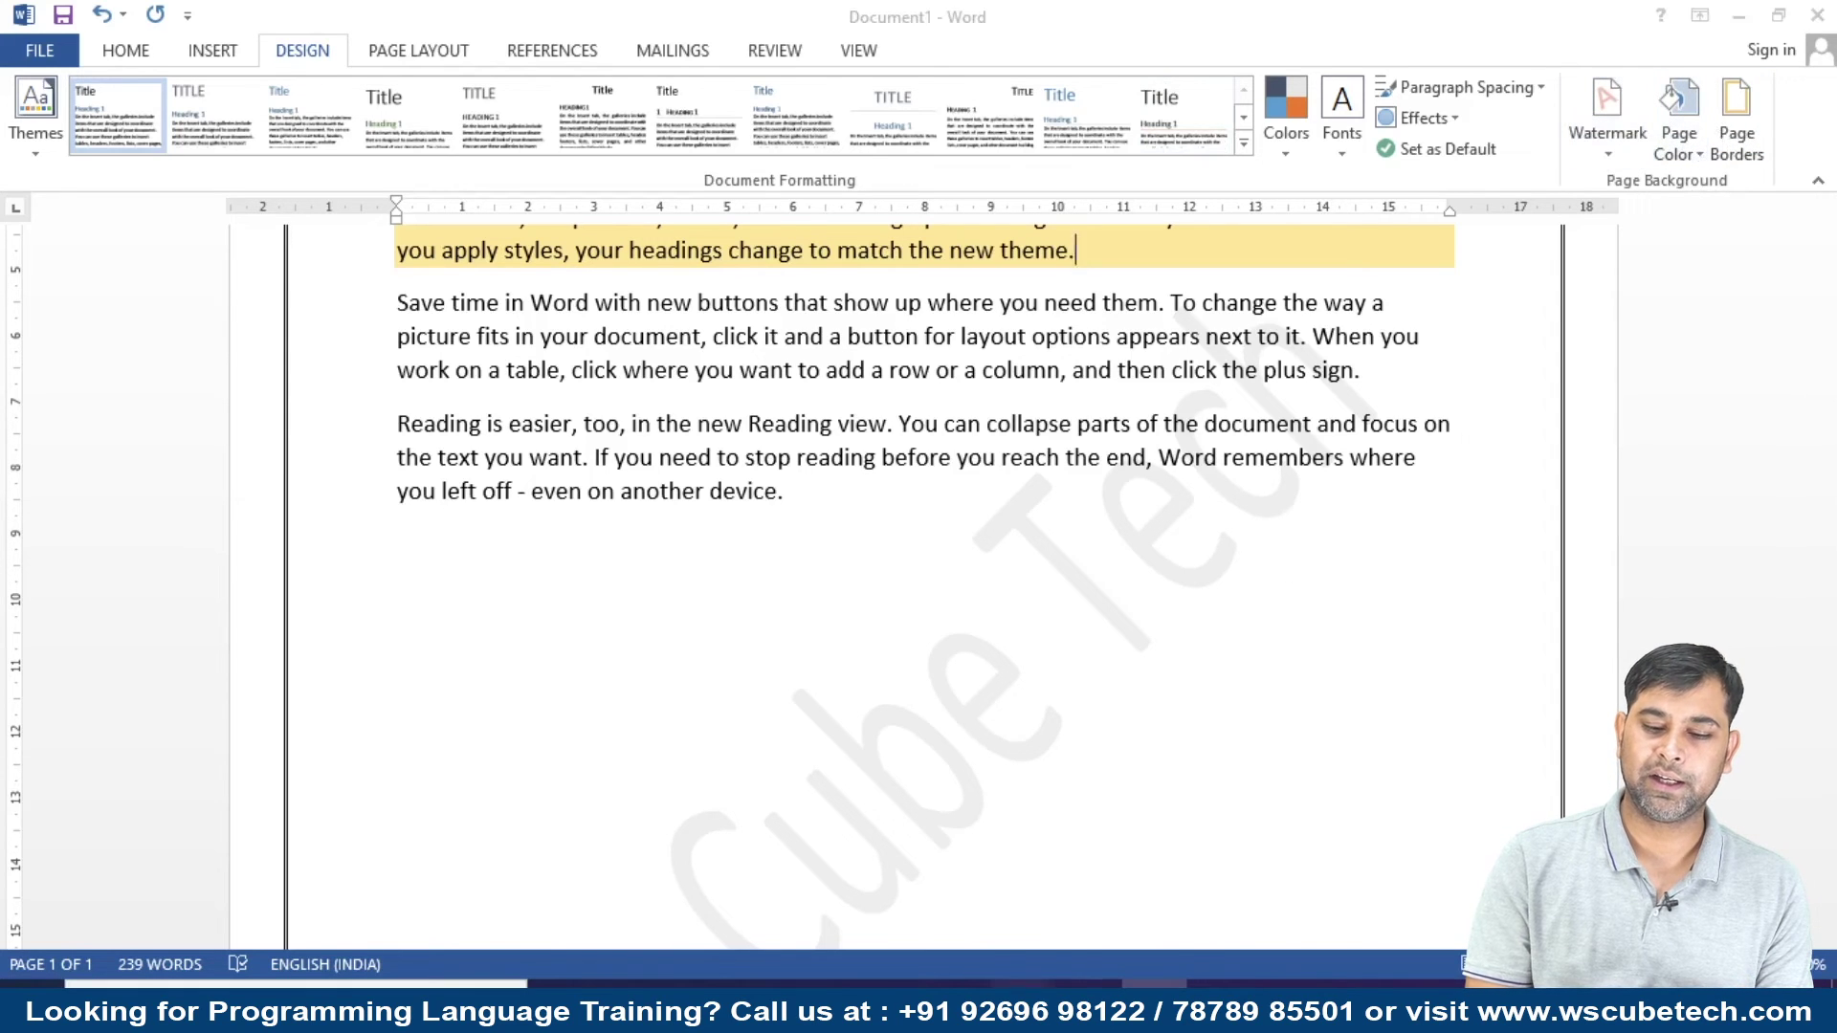
Bring the PowerPoint slide show to the front from the taskbar.
{"action": "left_click", "coordinate": [1167, 874]}
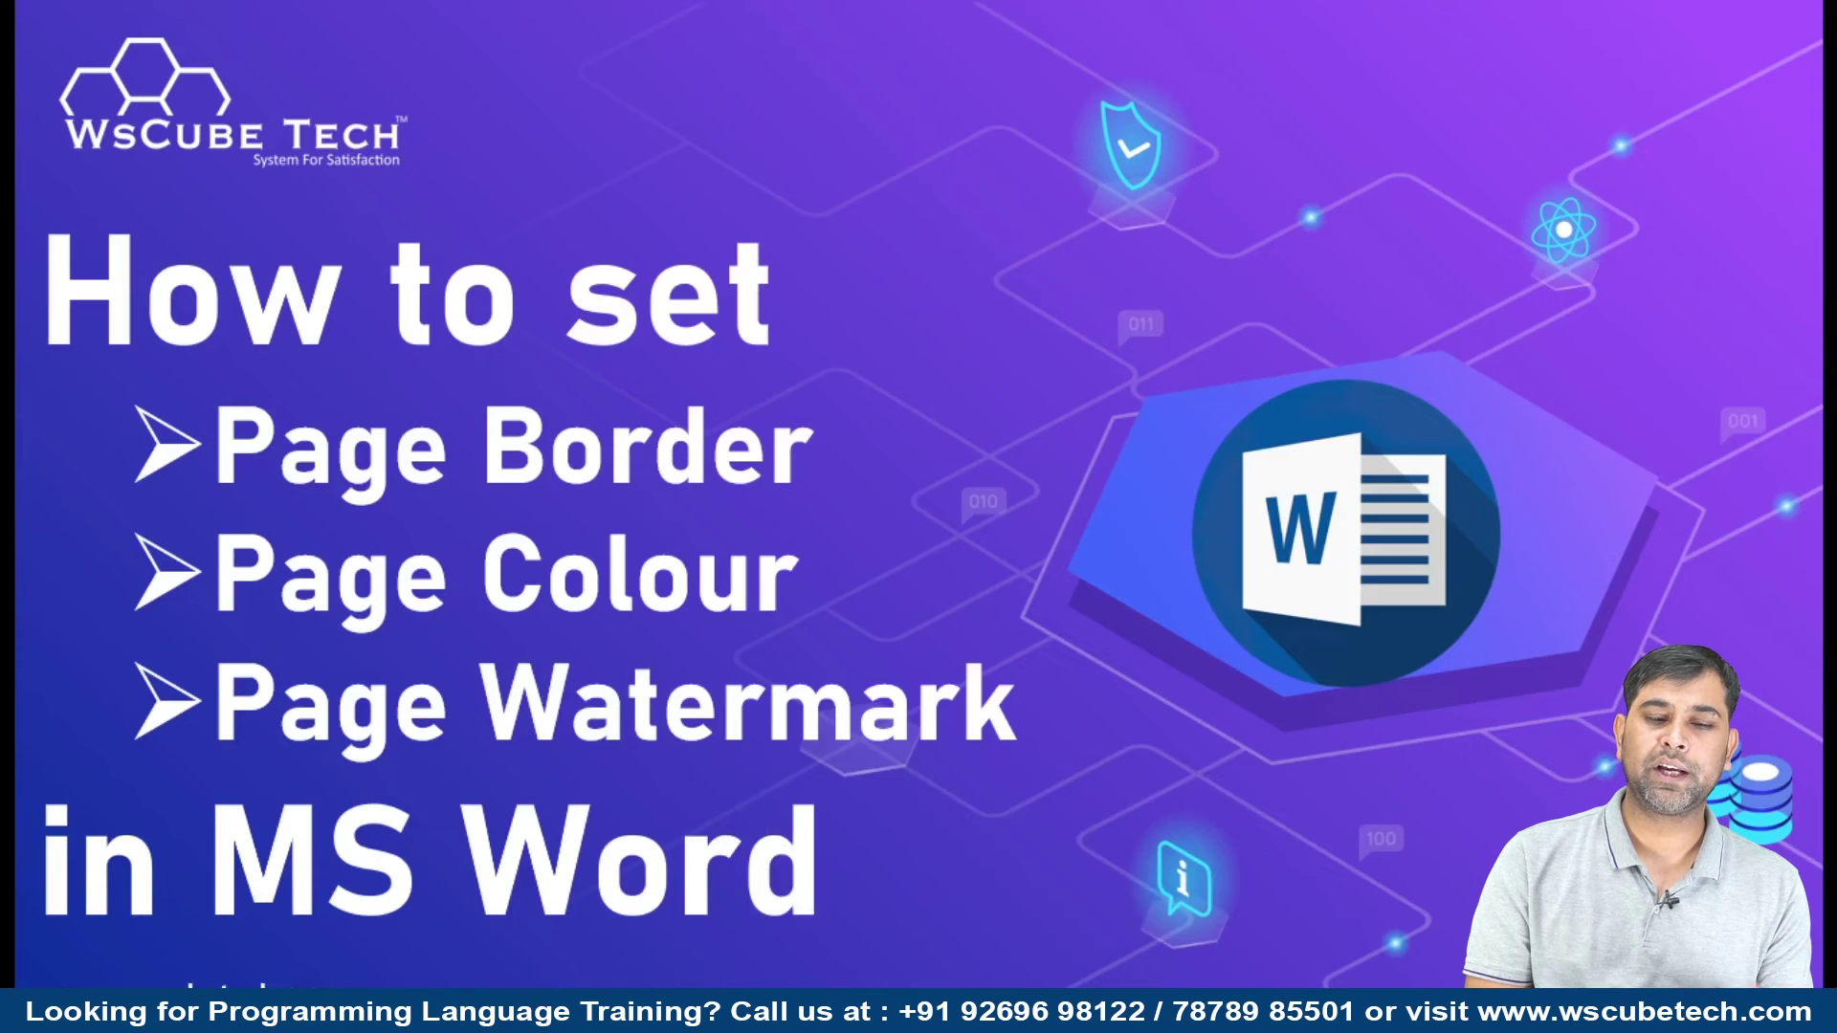